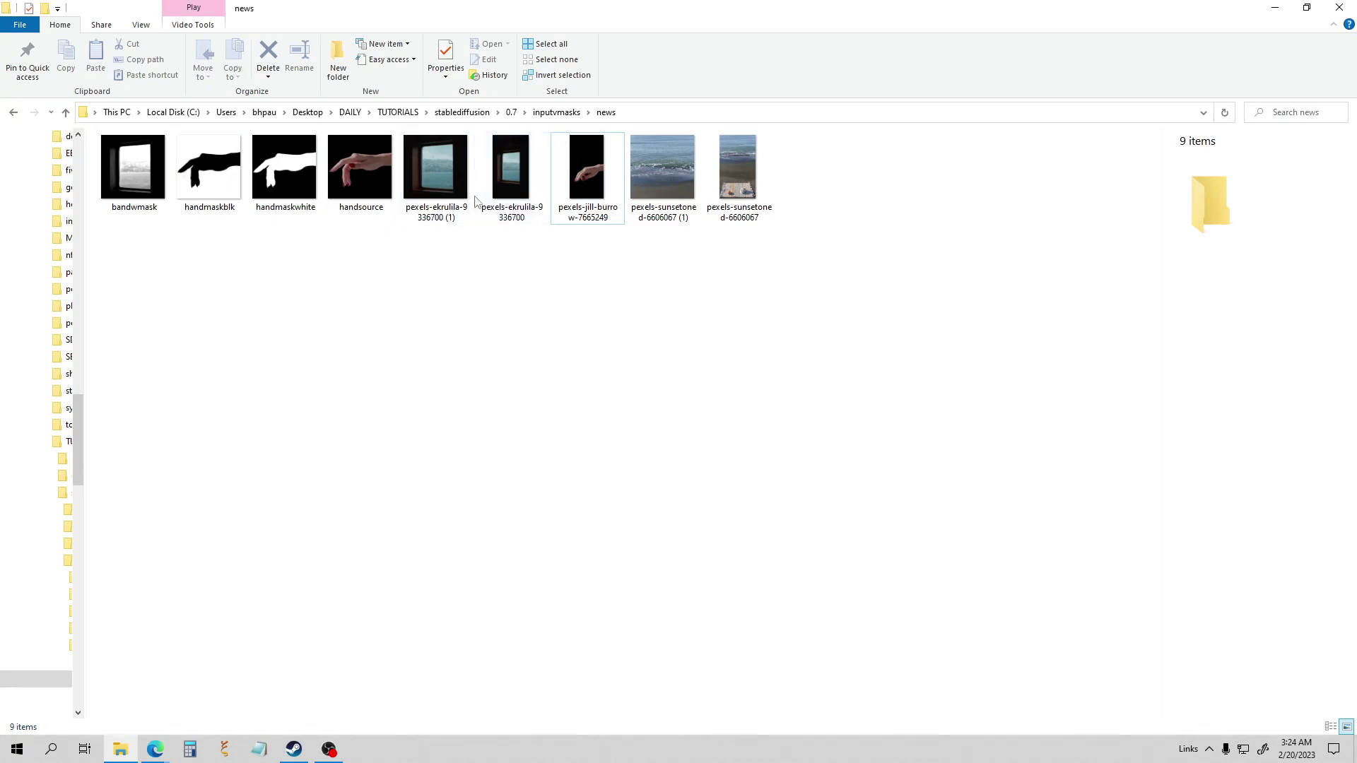
- Play the original Pexels hand video from the news folder and close the player
double_click(591, 164)
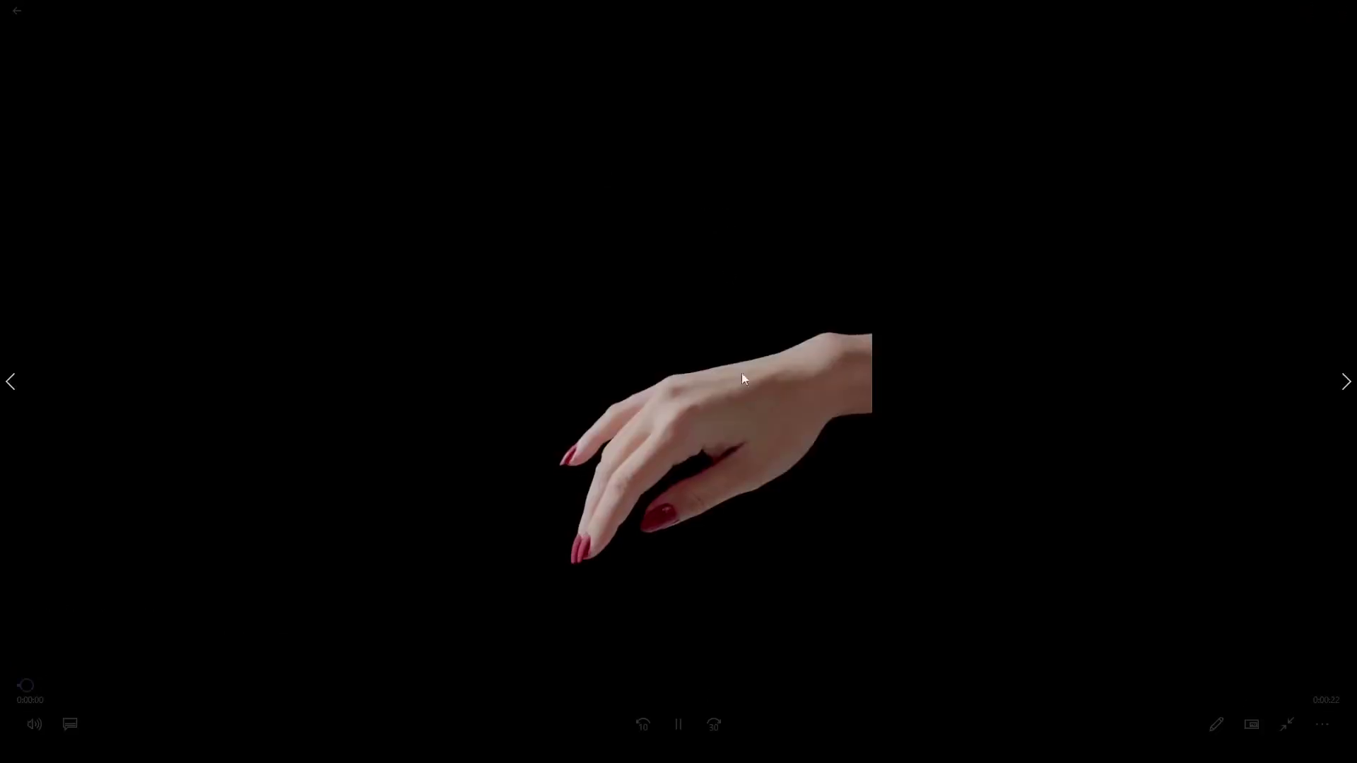
click(1286, 725)
click(1308, 11)
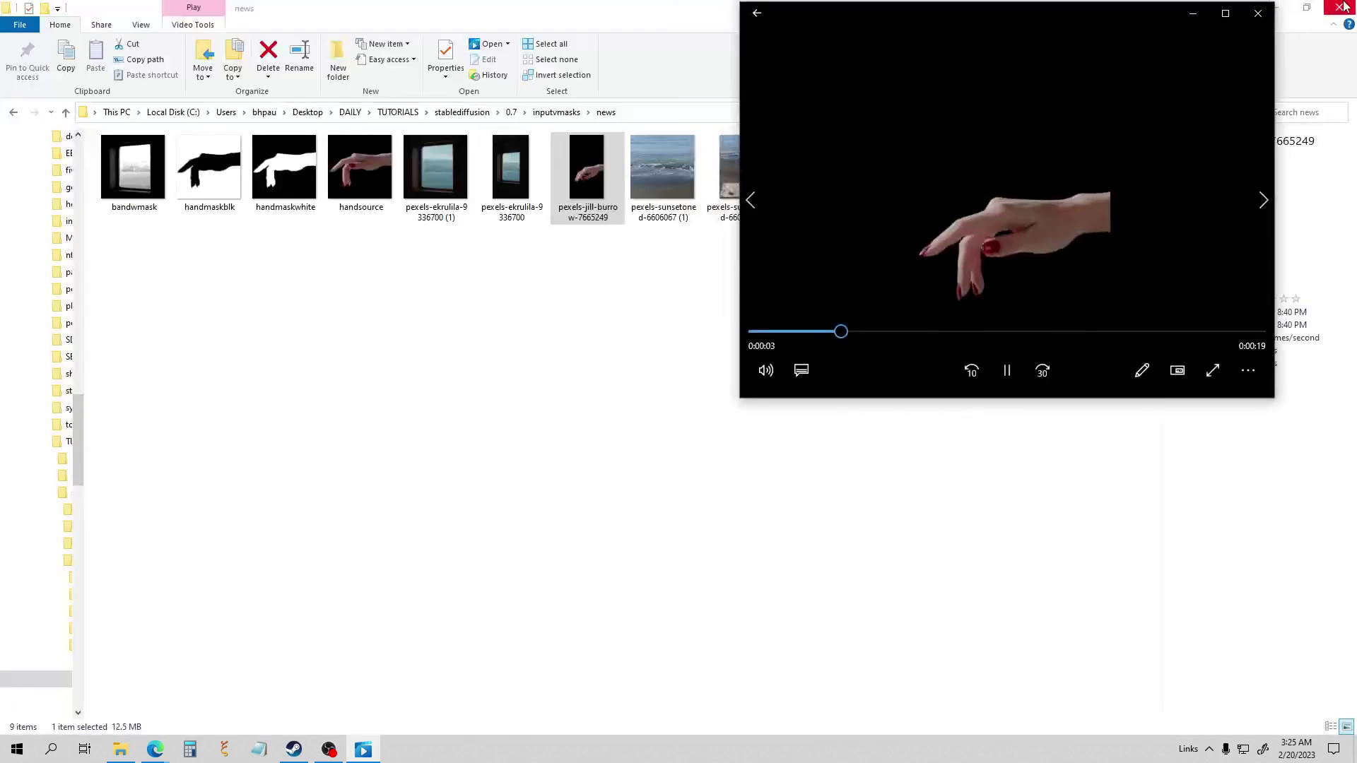
click(1258, 12)
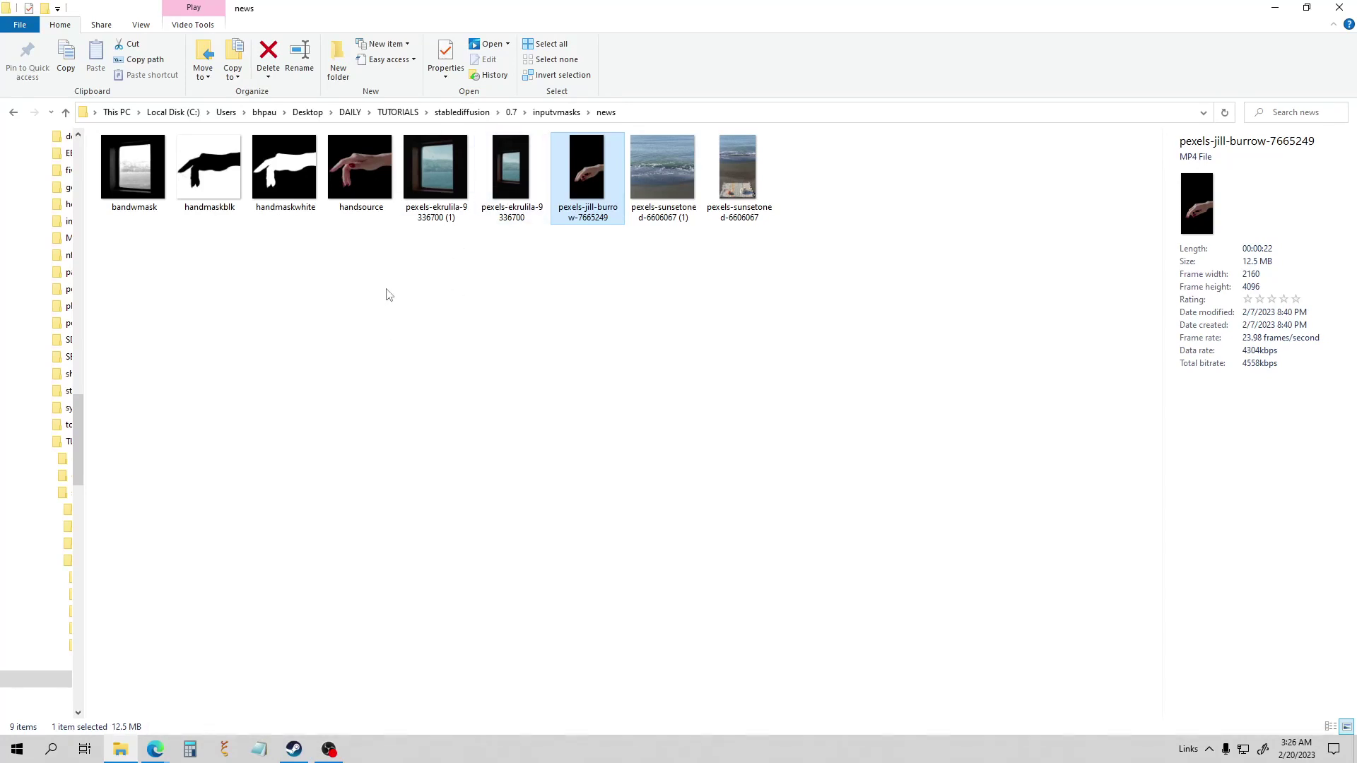
- Play the handmaskblk and bandwmask videos to examine the masks, and close the player
double_click(215, 189)
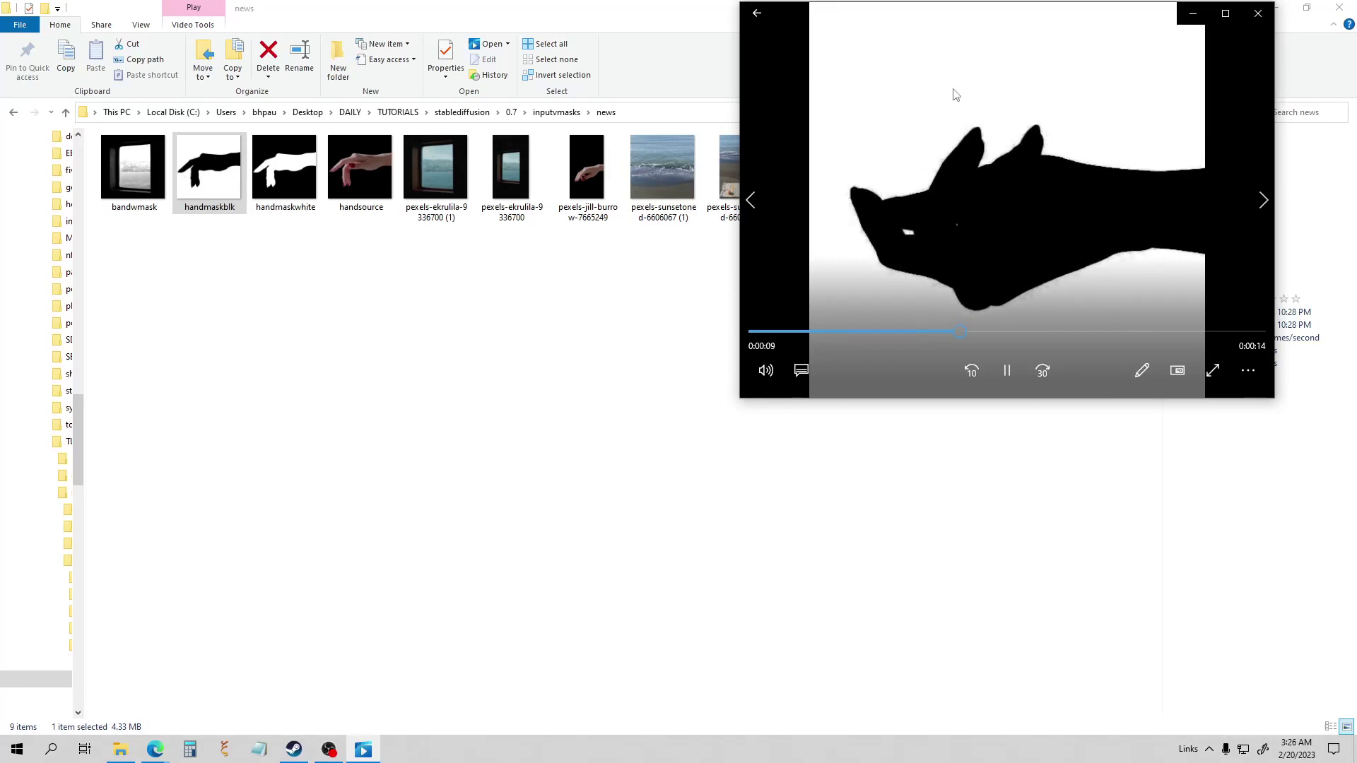
key(Left)
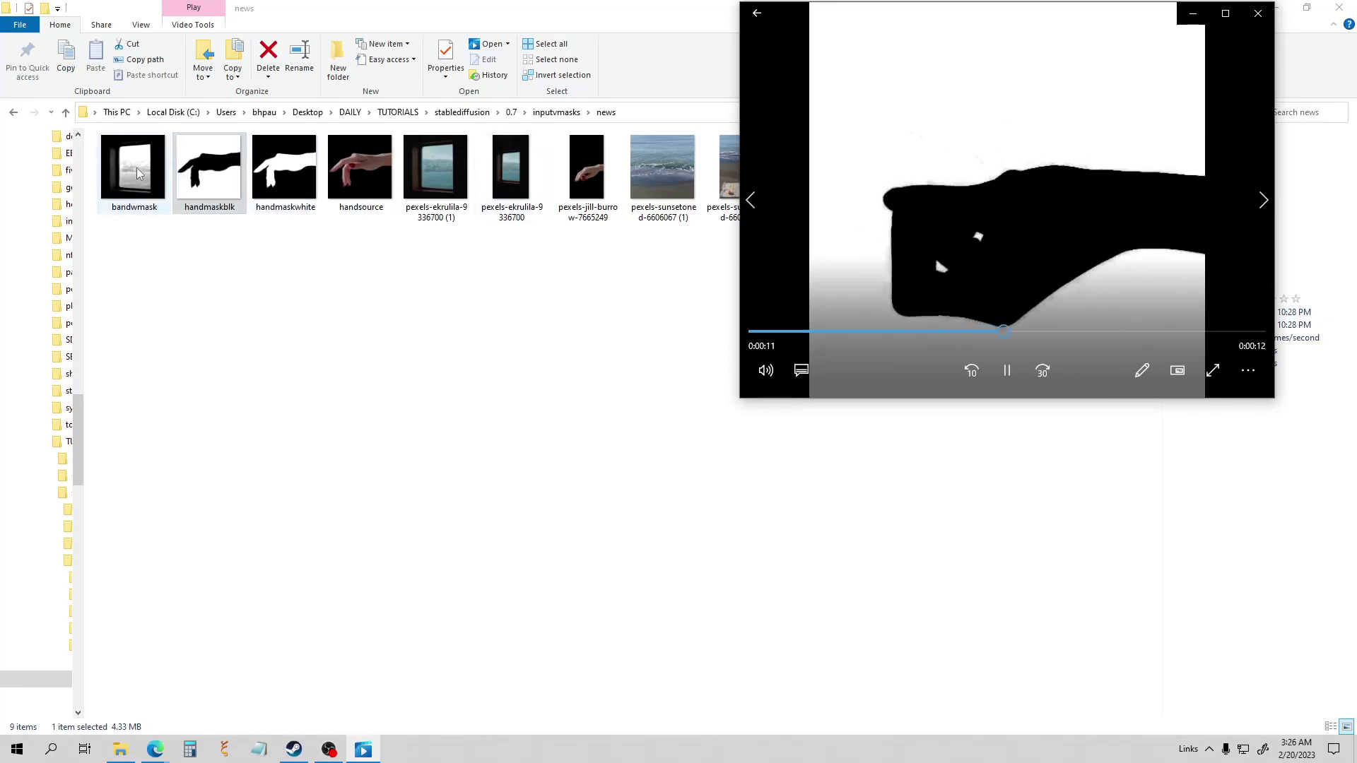
key(Return)
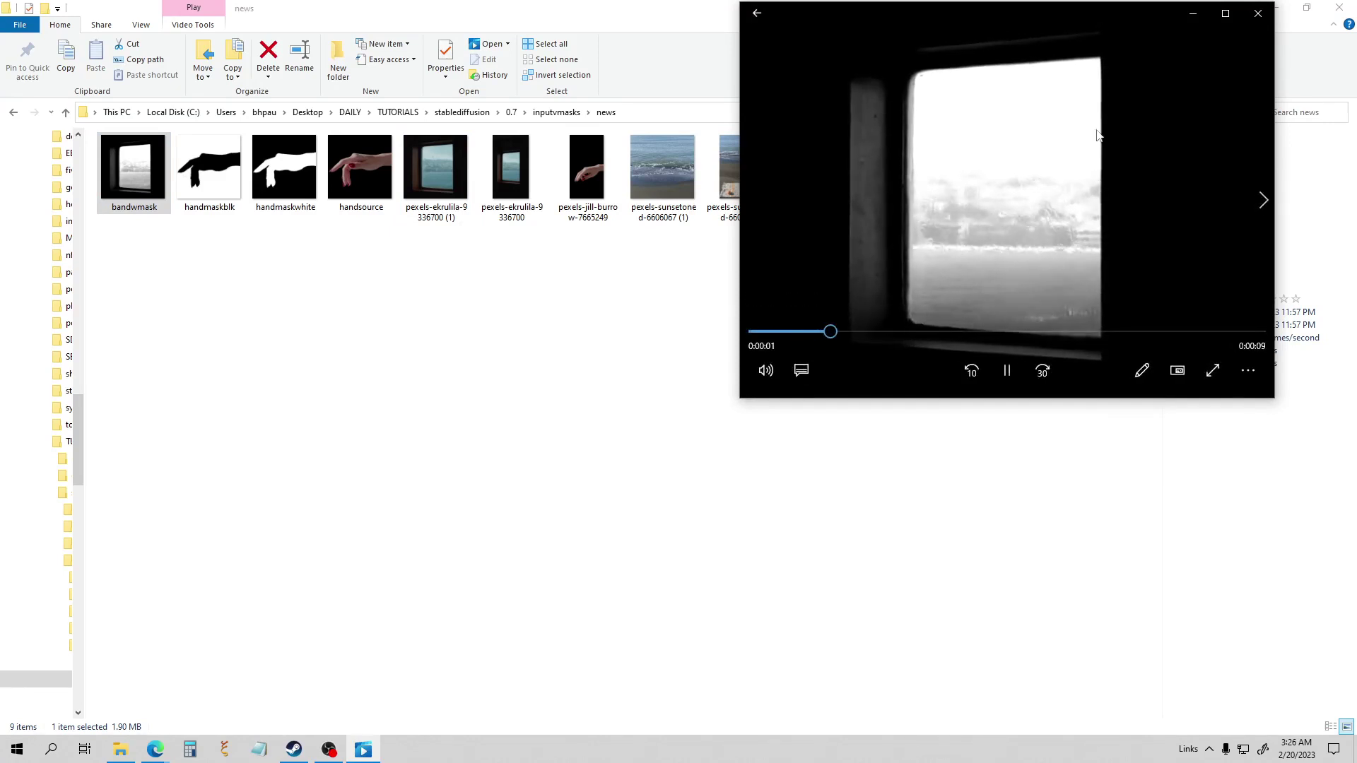
click(1256, 12)
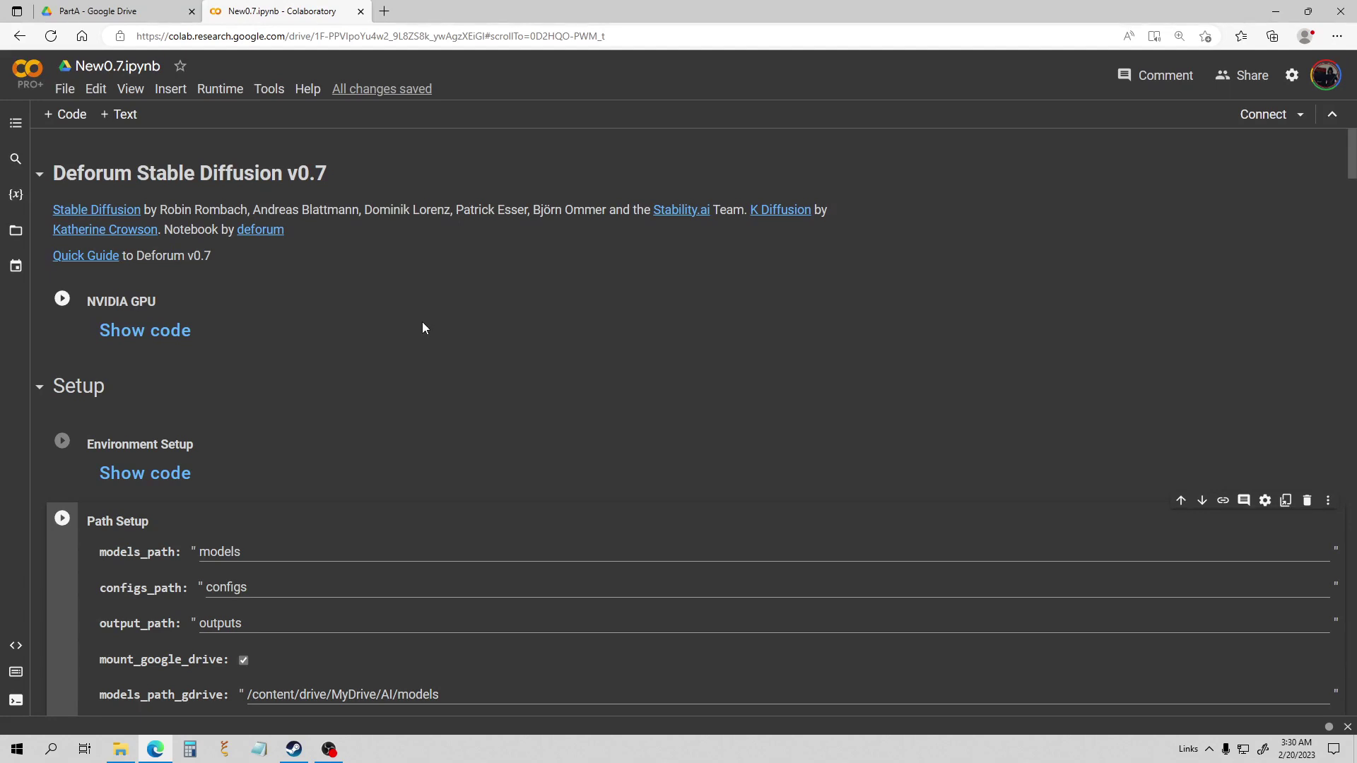
- Run the notebook's NVIDIA GPU cell and set model_checkpoint to v1-5-pruned.ckpt in the Model Setup settings
mouse_move(388, 282)
click(63, 298)
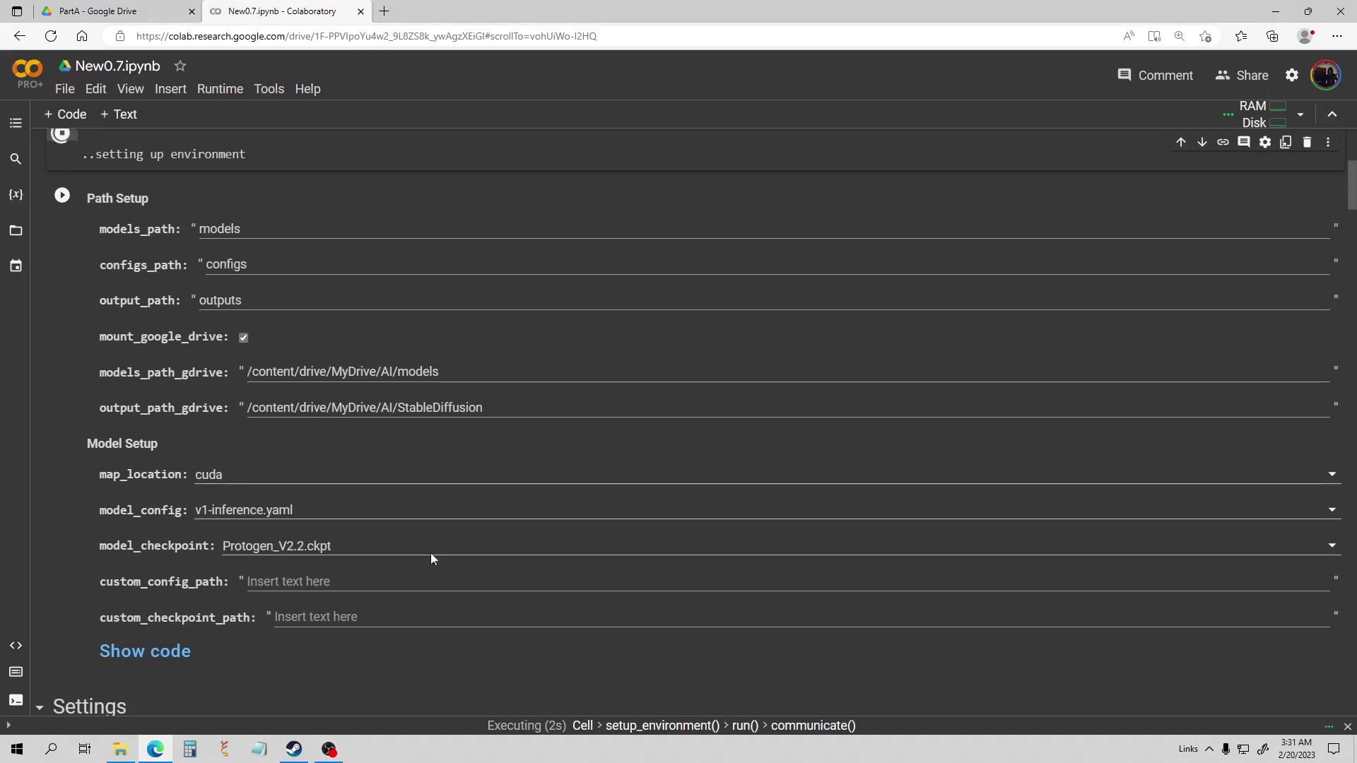
click(341, 546)
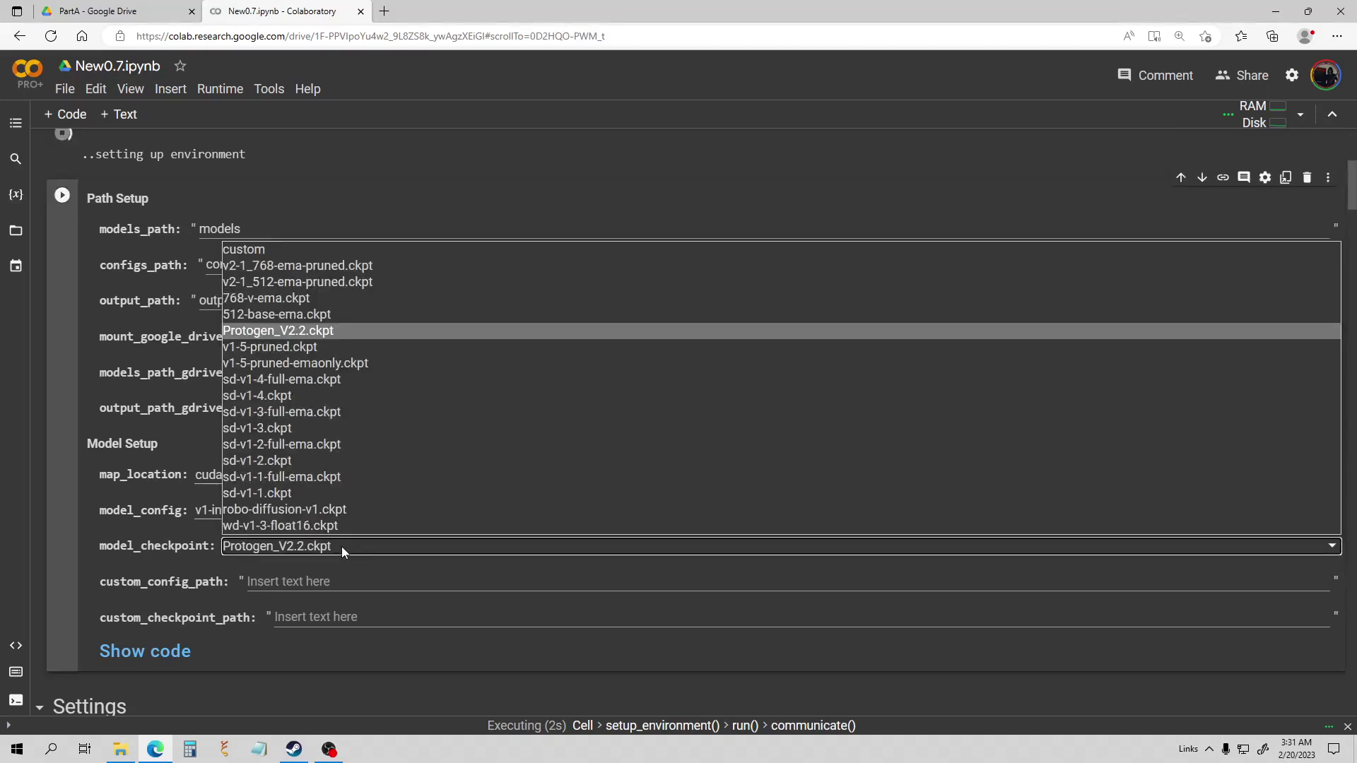
click(319, 342)
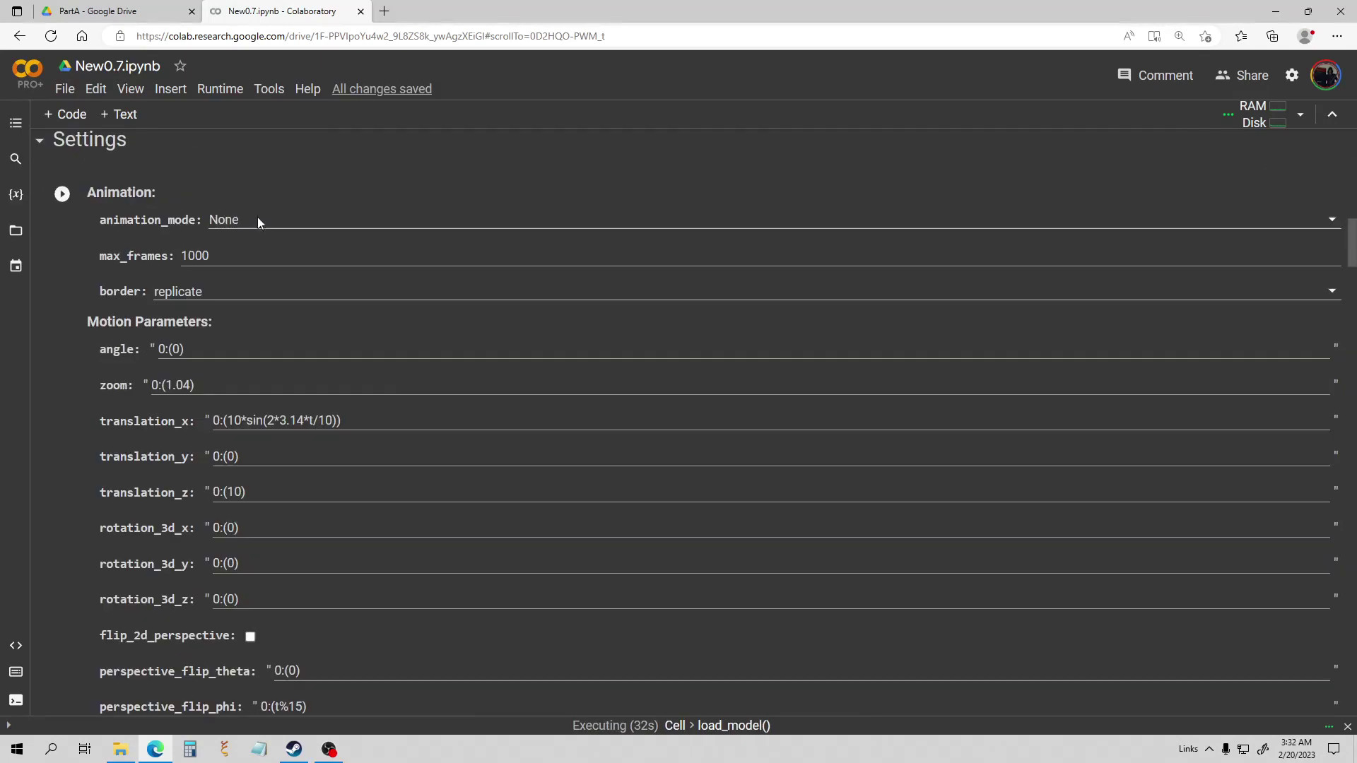
- Set animation_mode to Video Input and translation_x to 0:(0) in the Animation settings
click(245, 221)
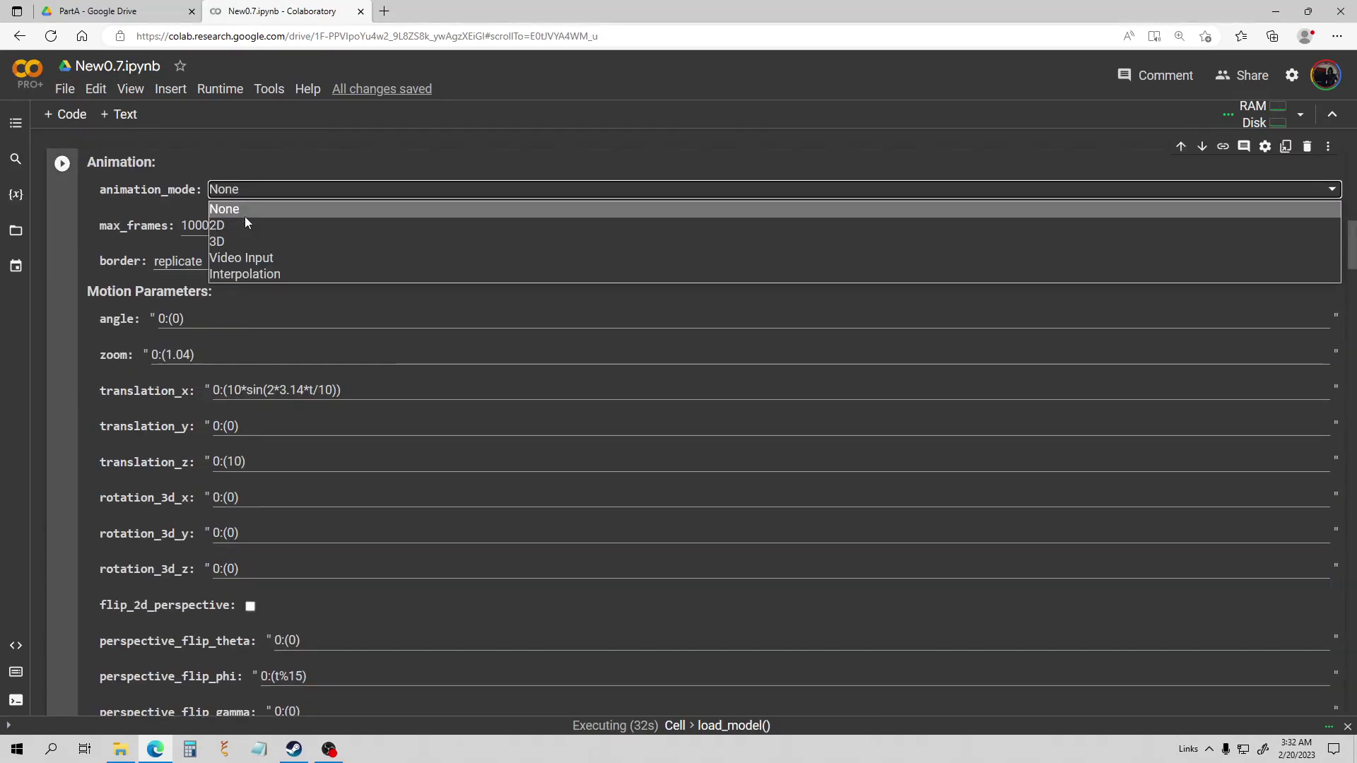
click(265, 255)
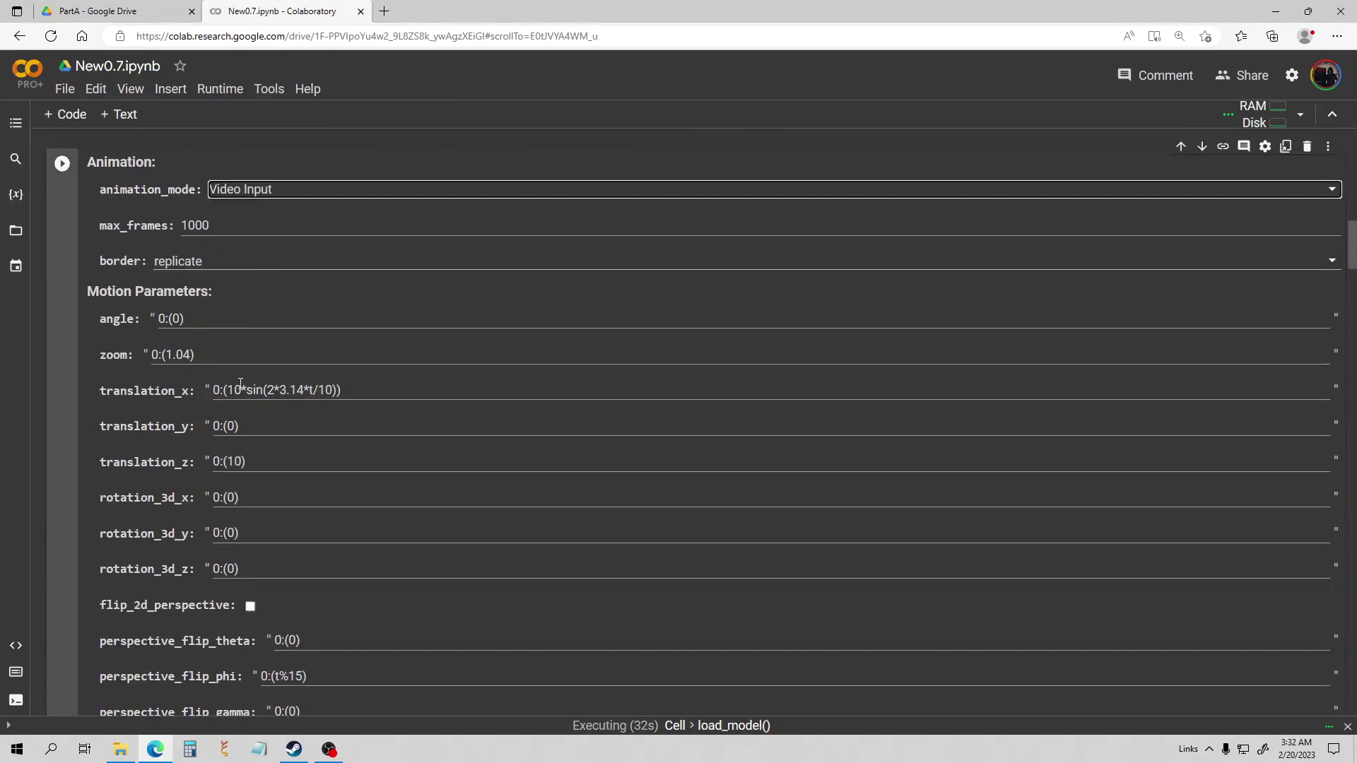
drag(225, 390, 327, 390)
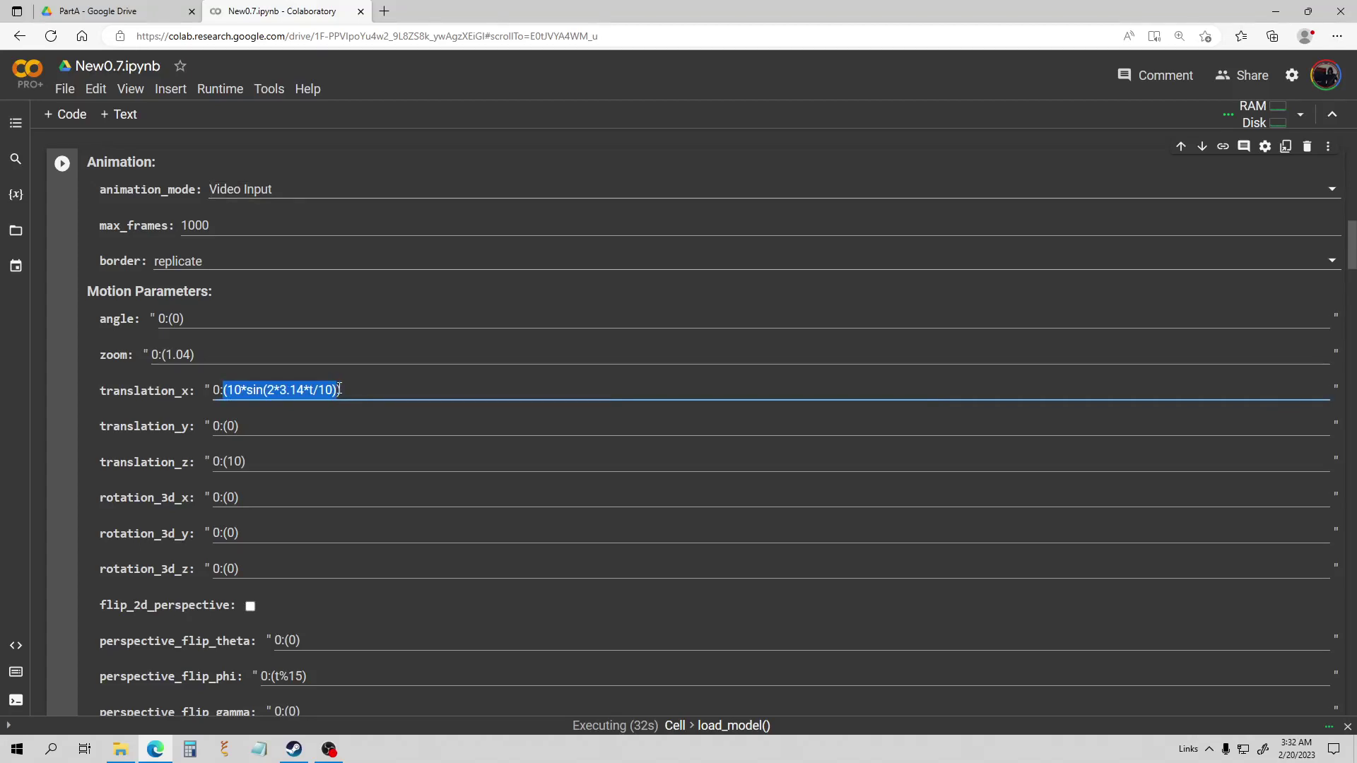
key(BackSpace)
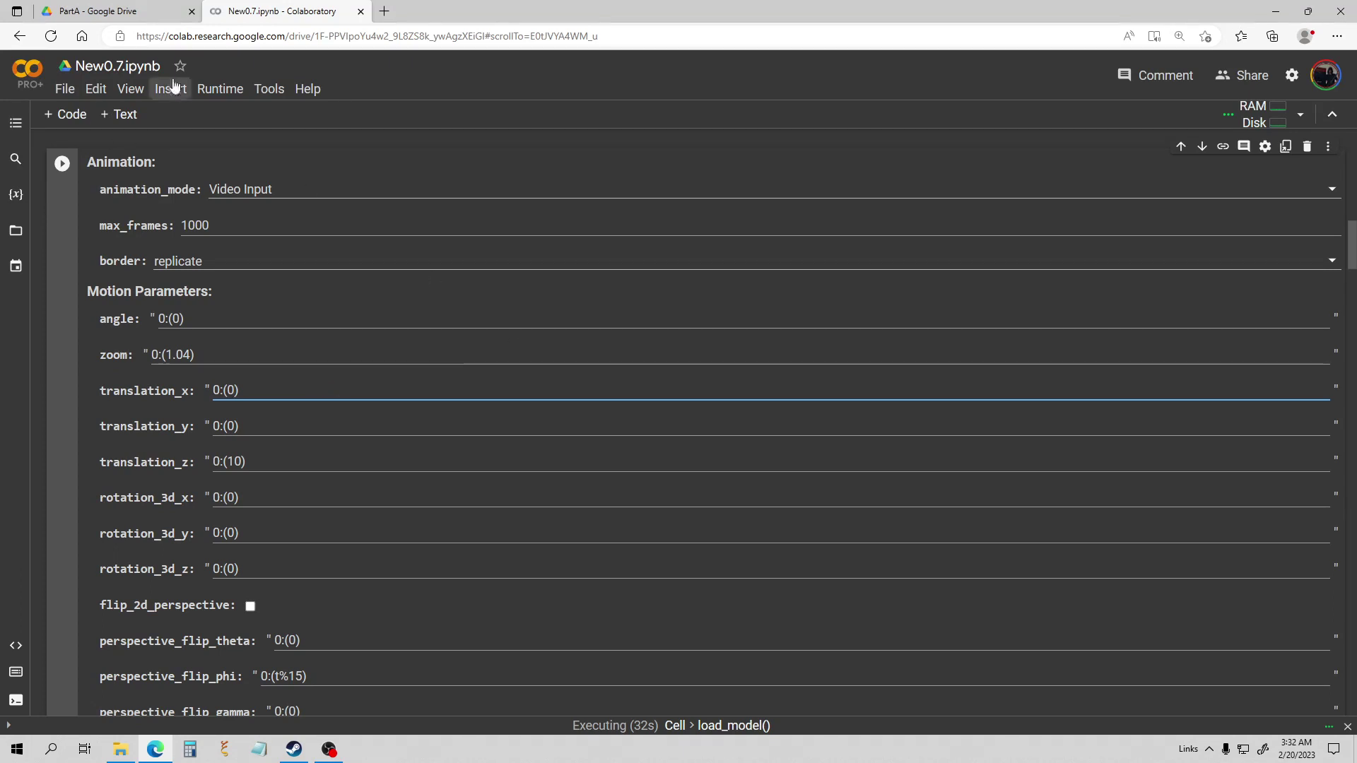
- Run the Animation settings cell
scroll(388, 292, down, 1)
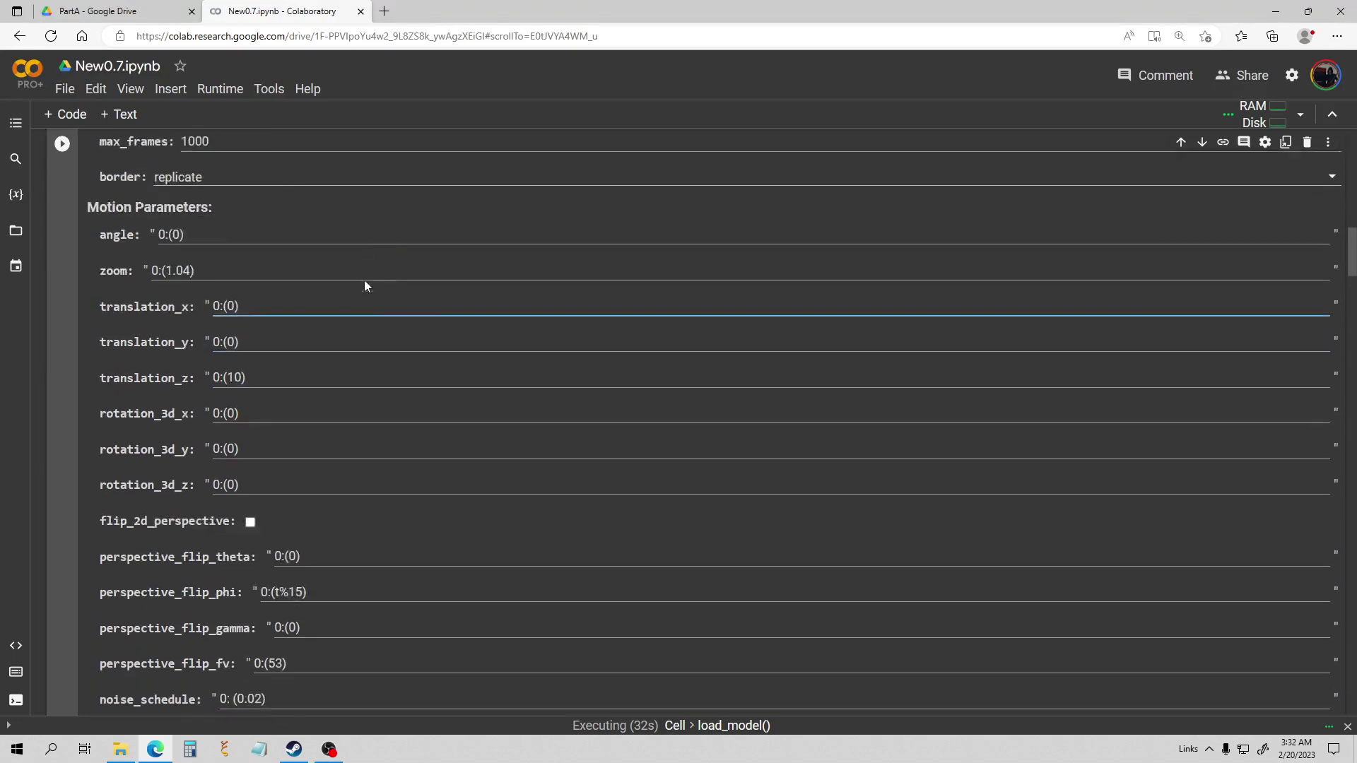
scroll(232, 309, up, 2)
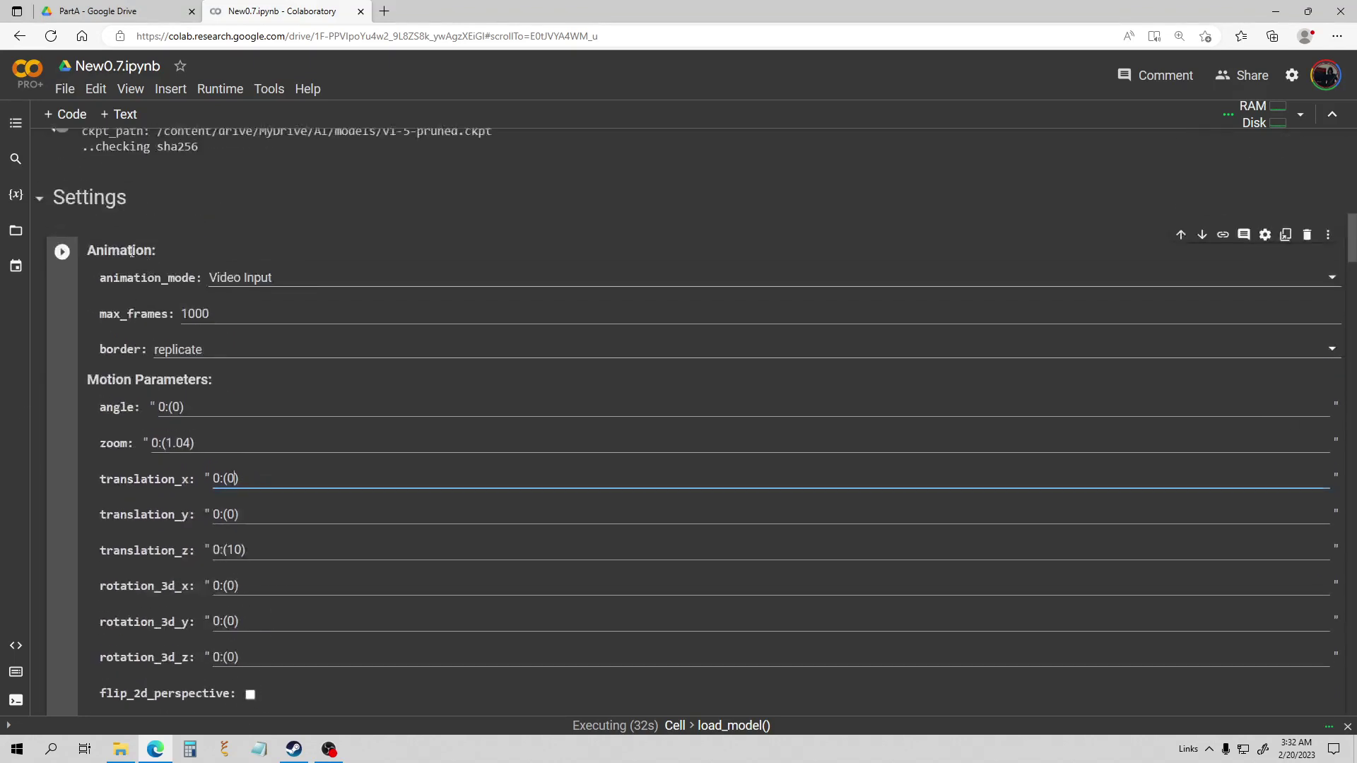
click(63, 252)
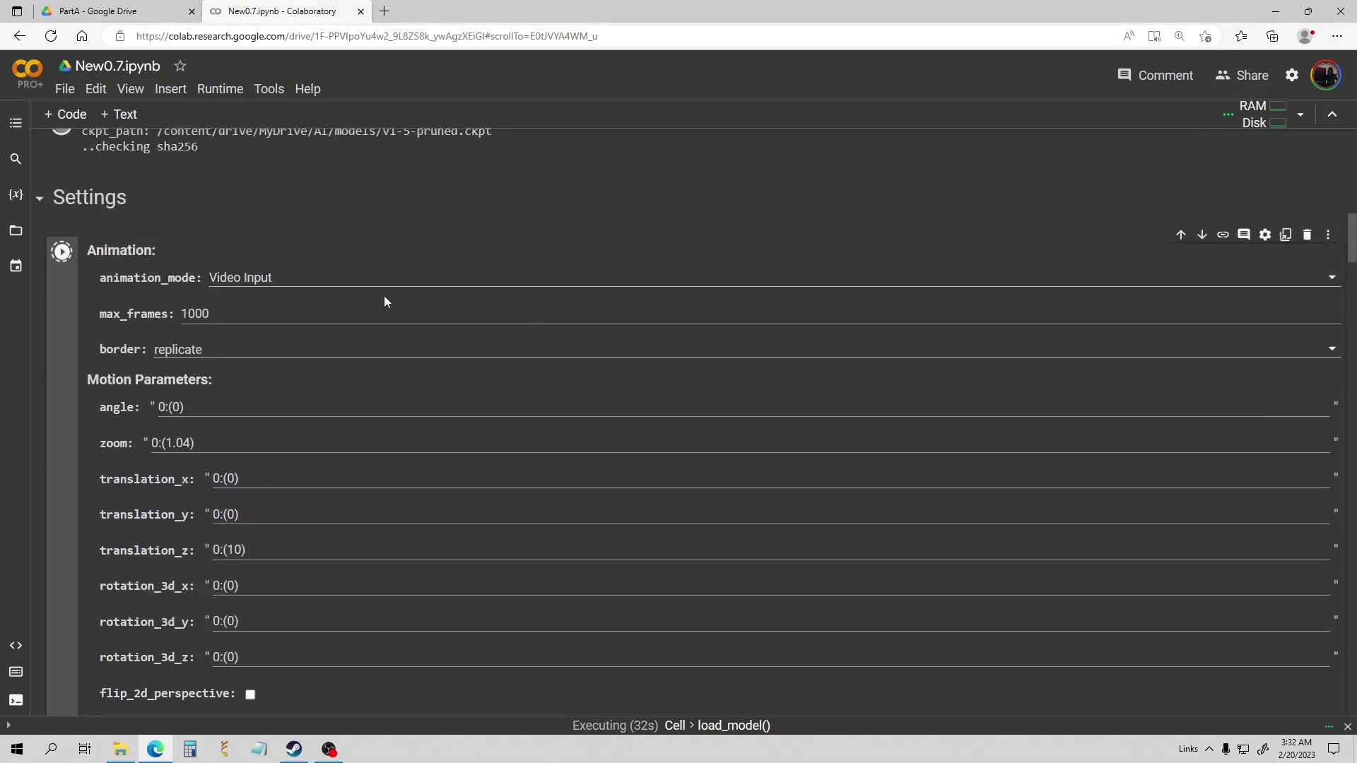
- Go to the Video Input settings of the Animation cell and open the notebook's file browser
scroll(200, 396, down, 5)
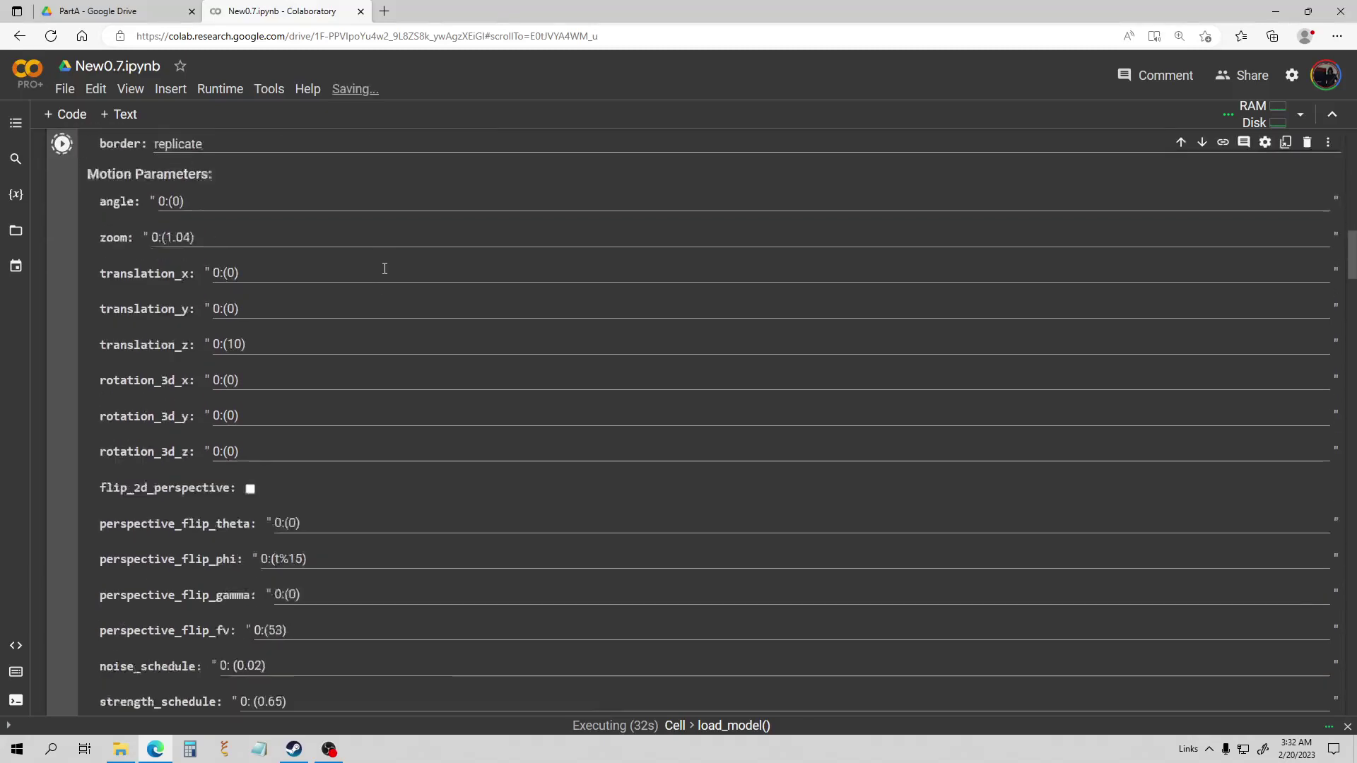
scroll(359, 297, down, 8)
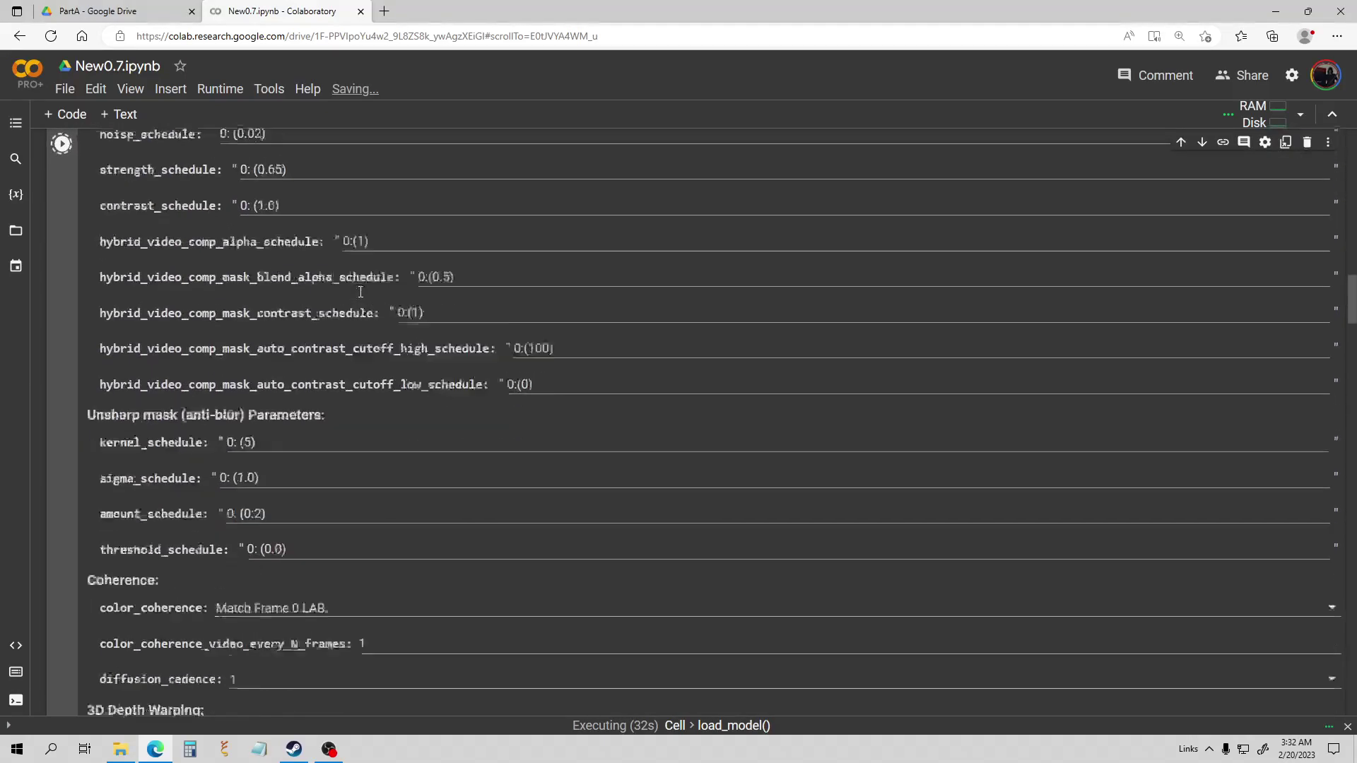
scroll(360, 290, down, 5)
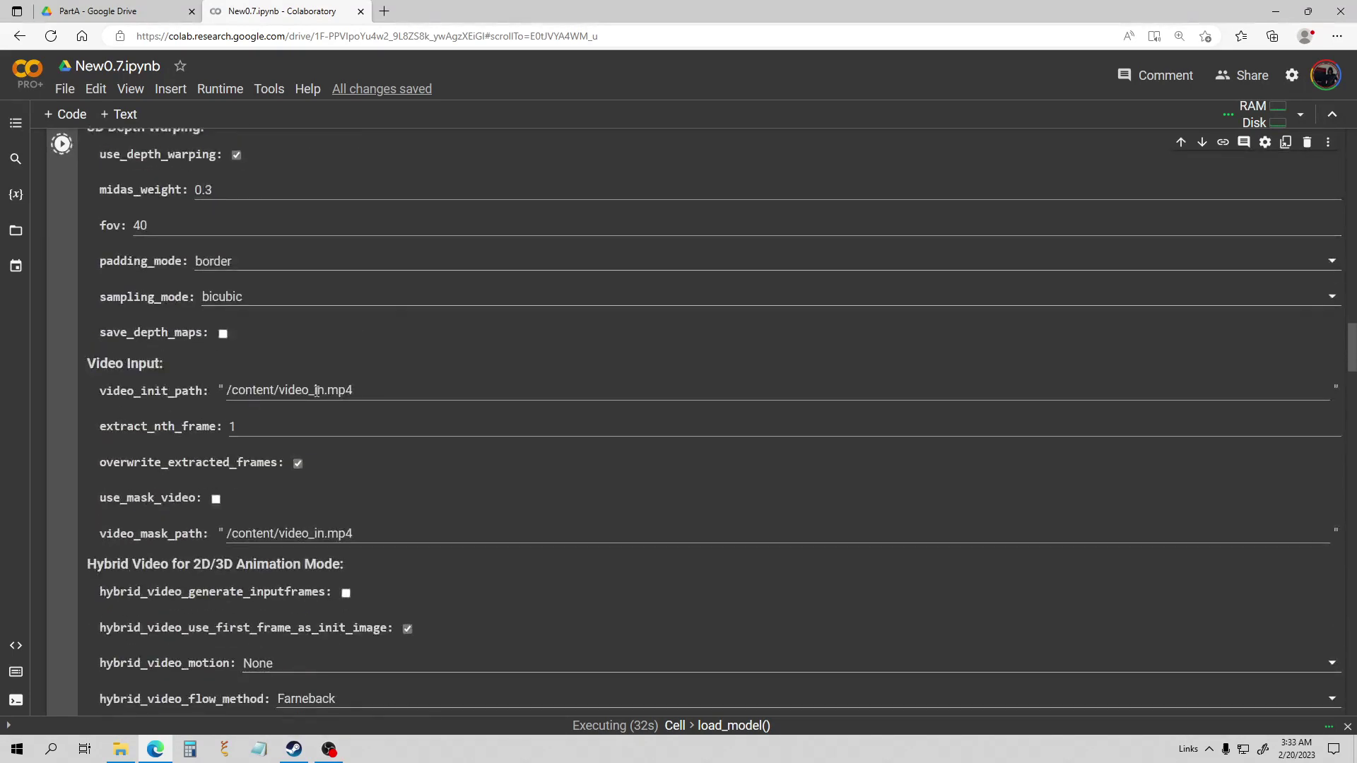
click(16, 231)
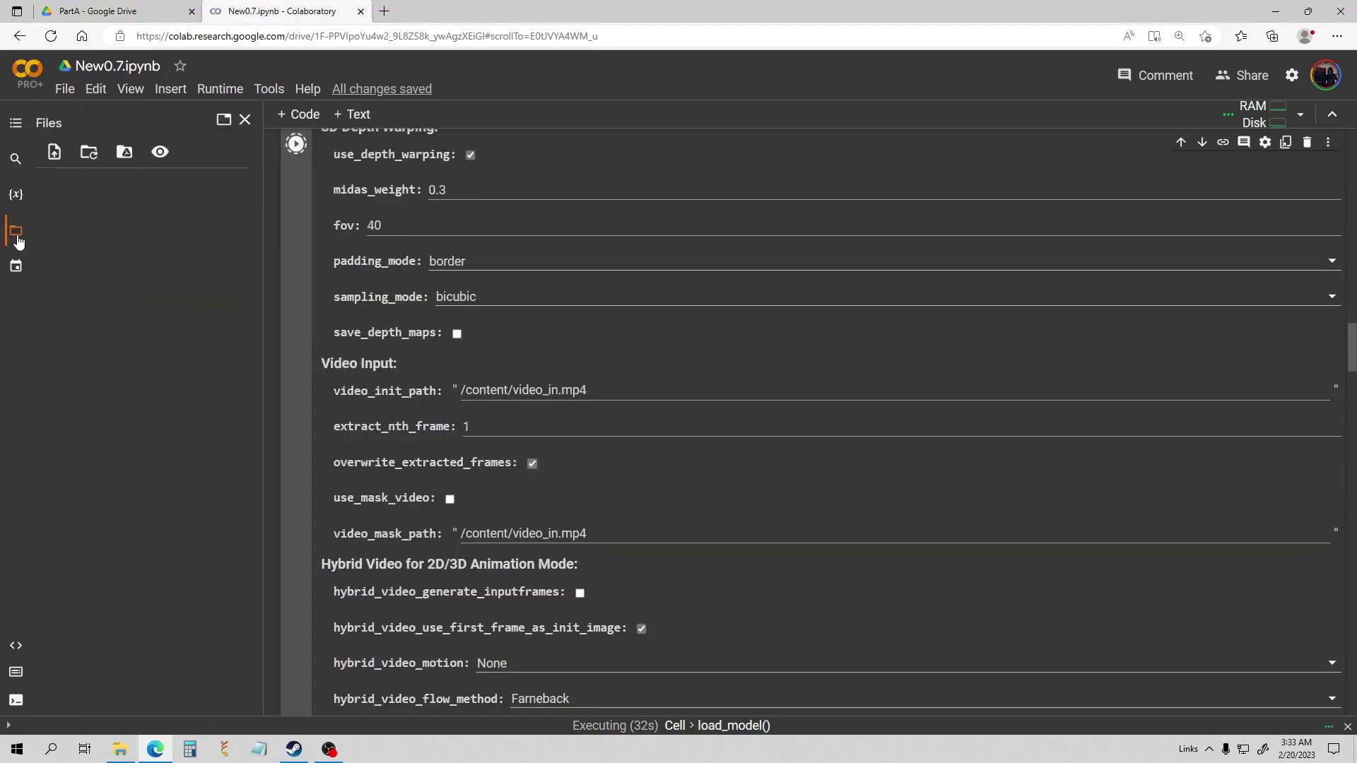
- Examine the Video Input and Hybrid Video settings of the Animation cell
scroll(610, 345, up, 6)
scroll(628, 409, down, 3)
scroll(627, 409, down, 6)
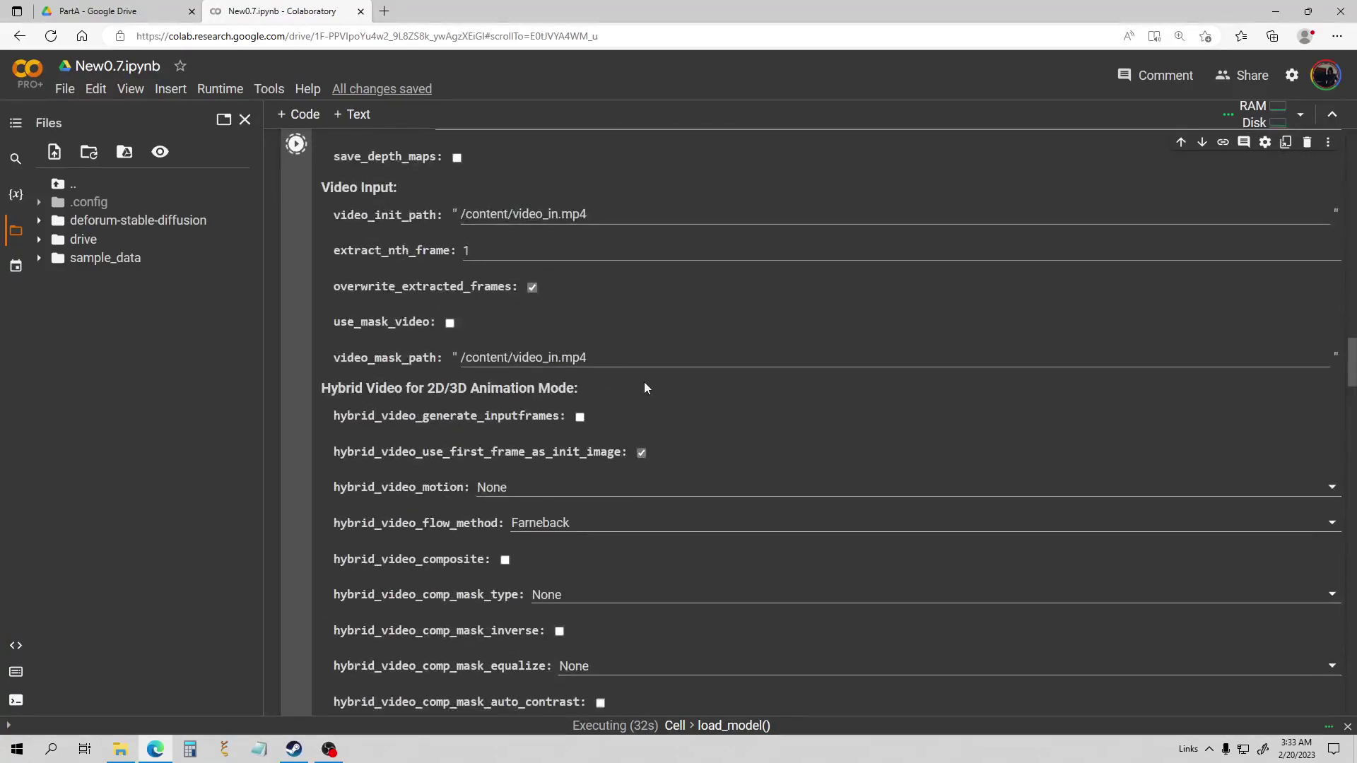
scroll(581, 342, up, 5)
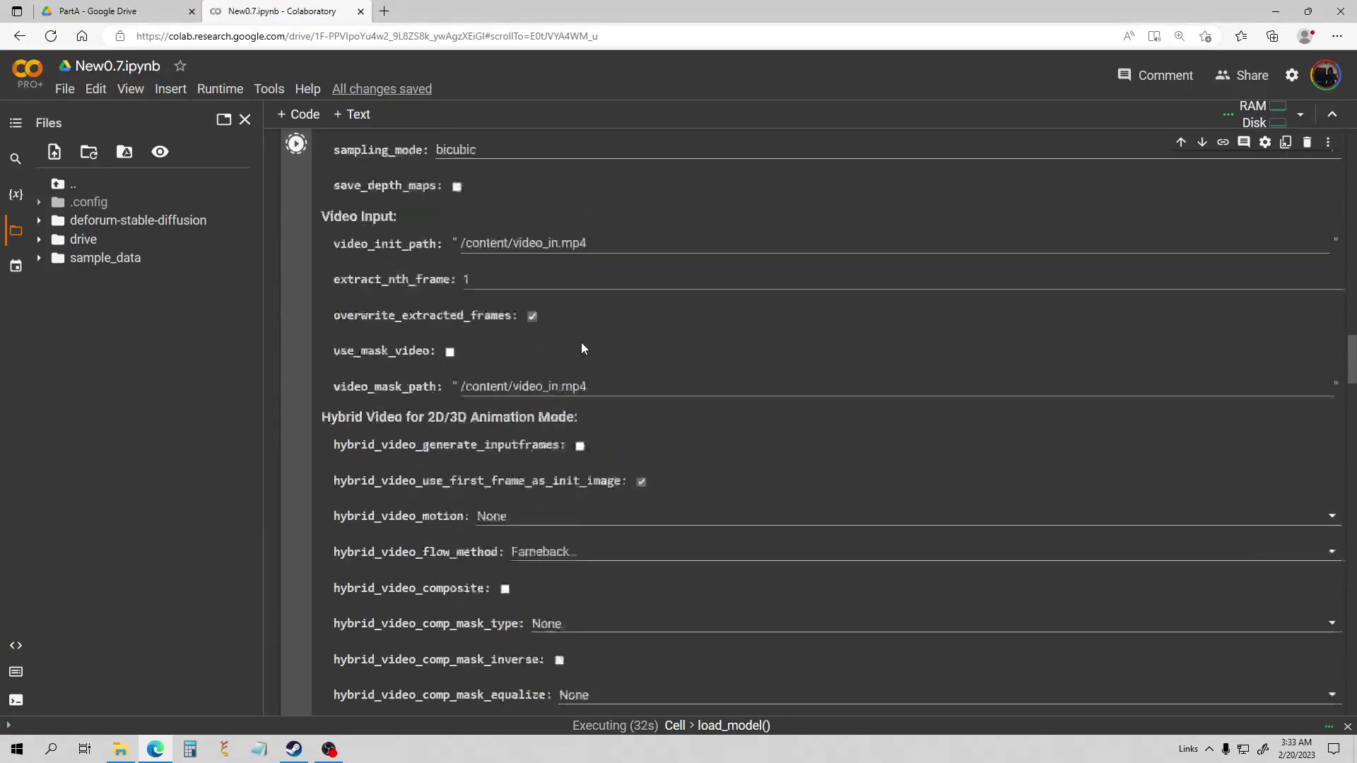
scroll(571, 350, down, 3)
scroll(571, 349, down, 4)
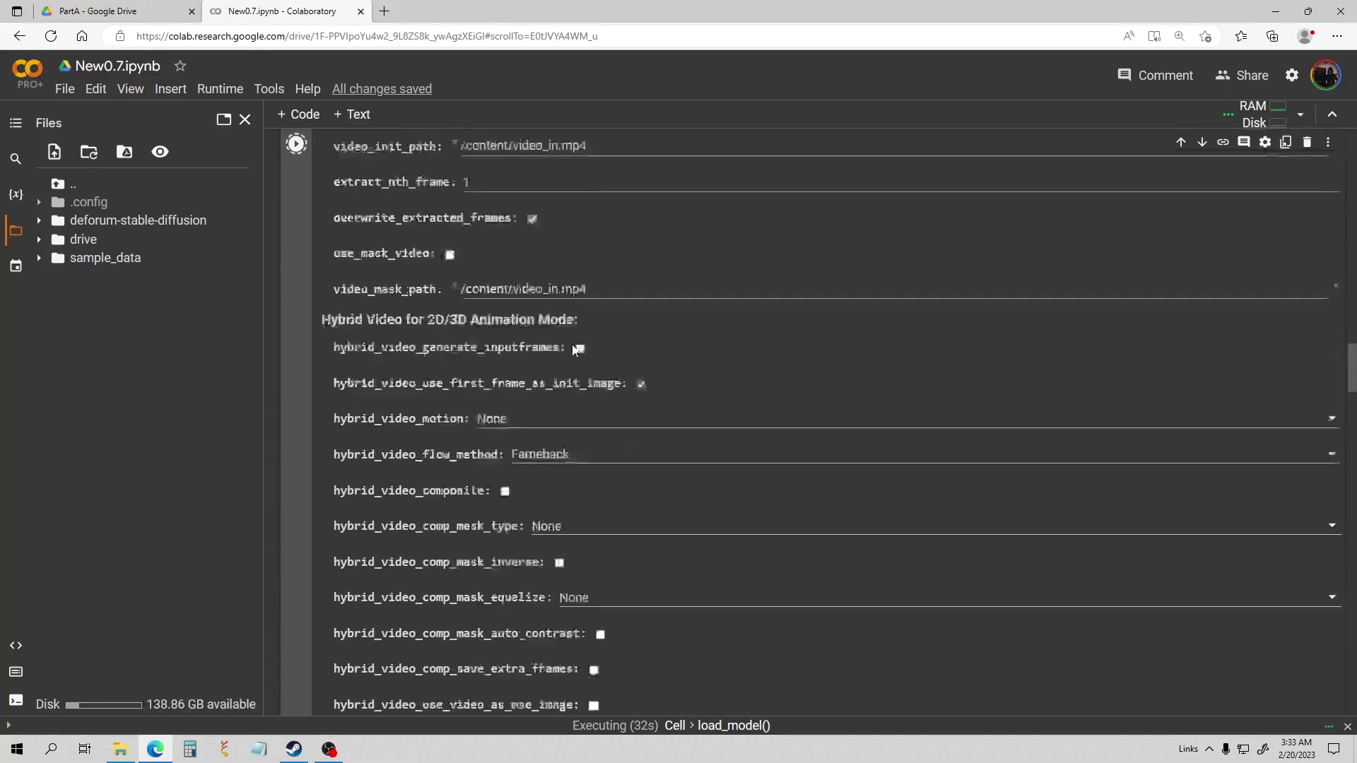
scroll(616, 315, up, 1)
scroll(604, 308, up, 1)
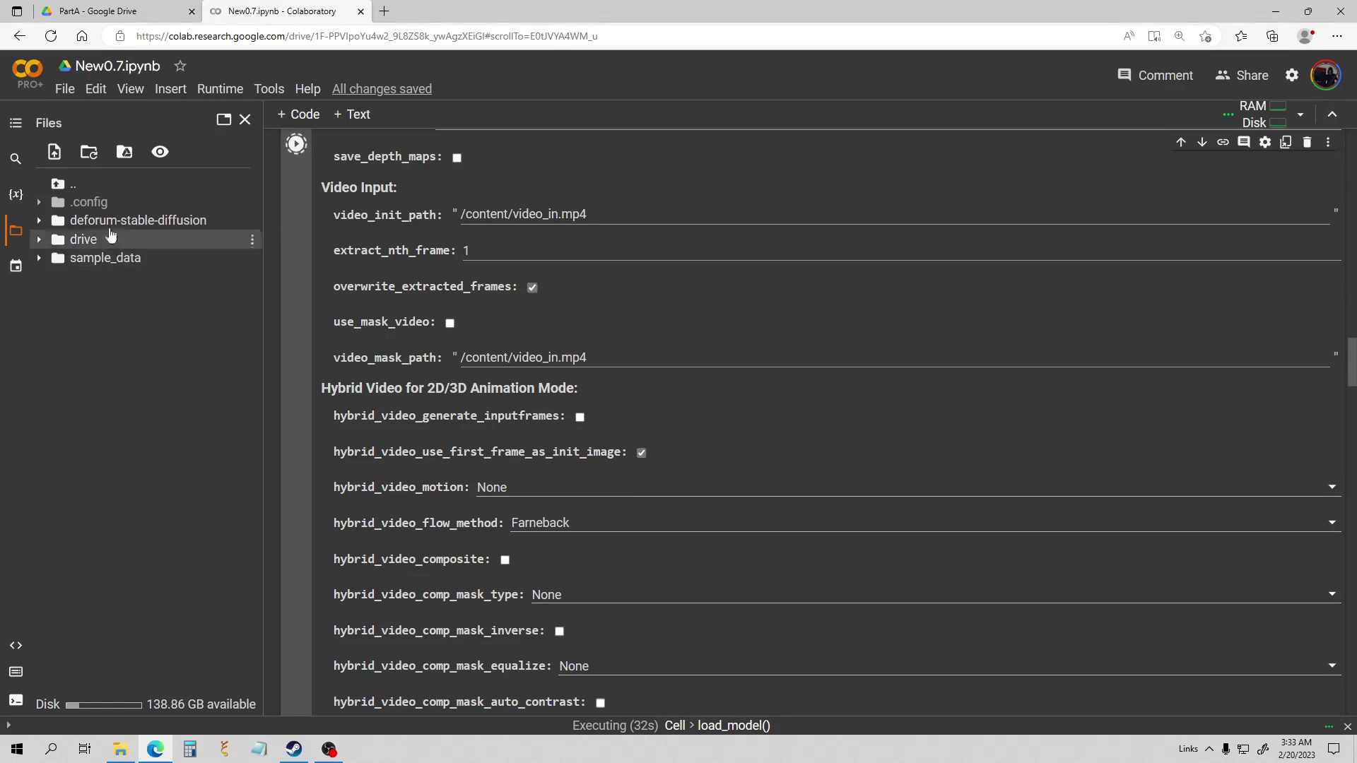
- Copy the path of handsource.mp4 from the PartA folder in MyDrive/MaskedVideo/Masktut and use it as the video_init_path
click(39, 240)
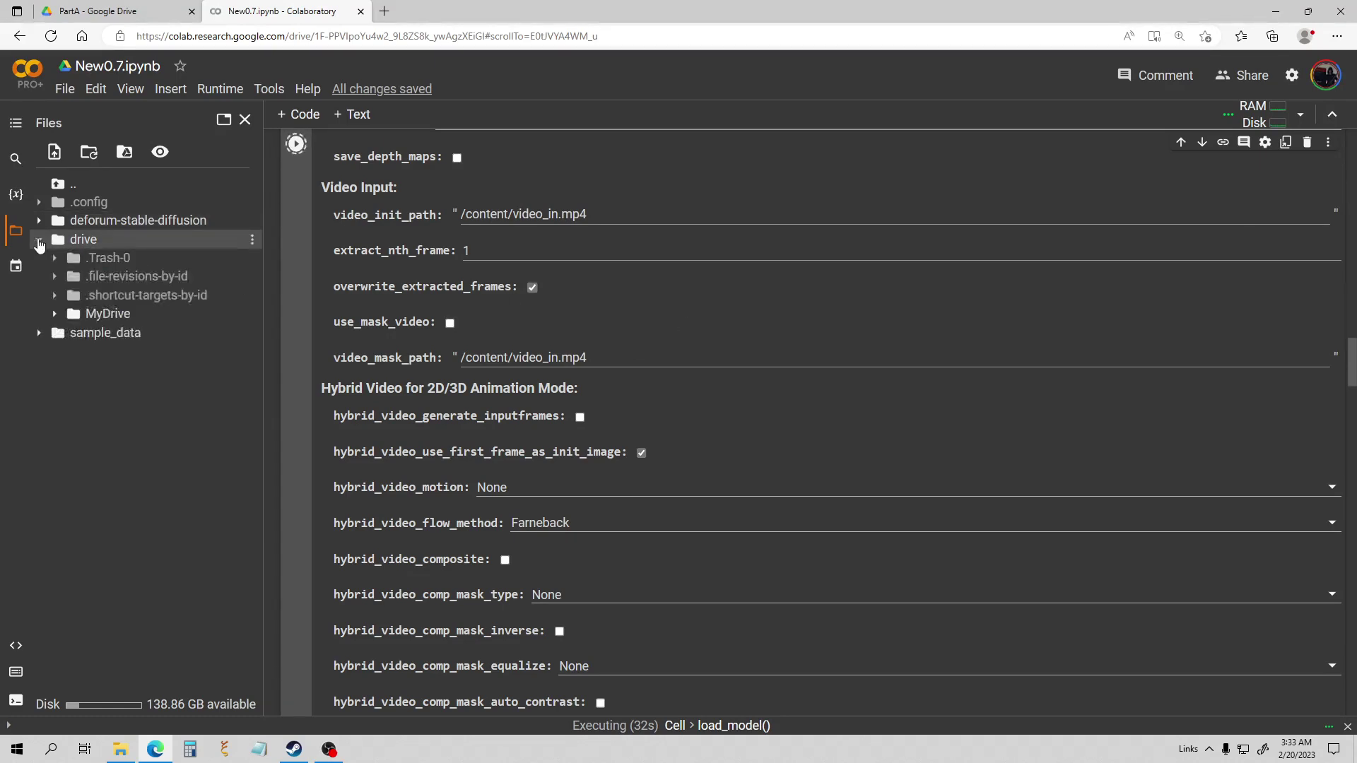
click(55, 314)
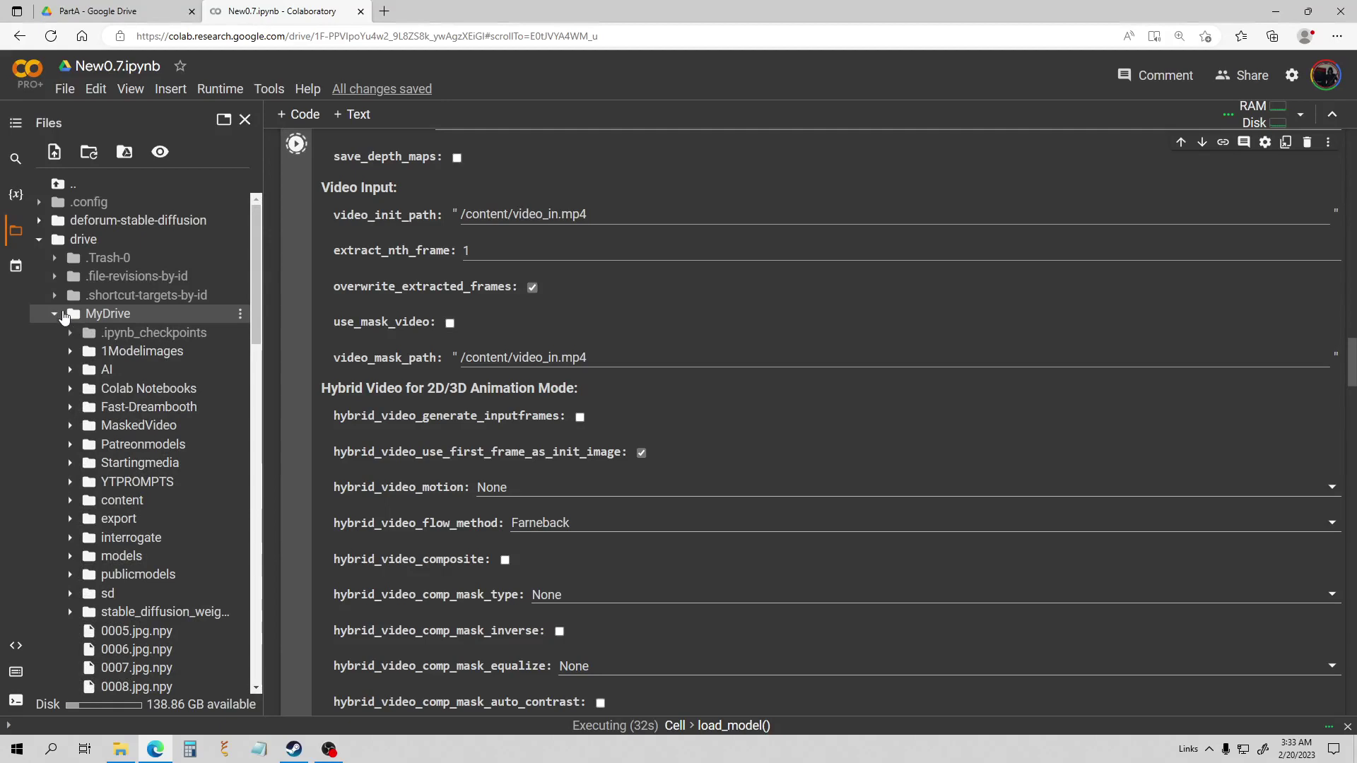
scroll(99, 371, down, 1)
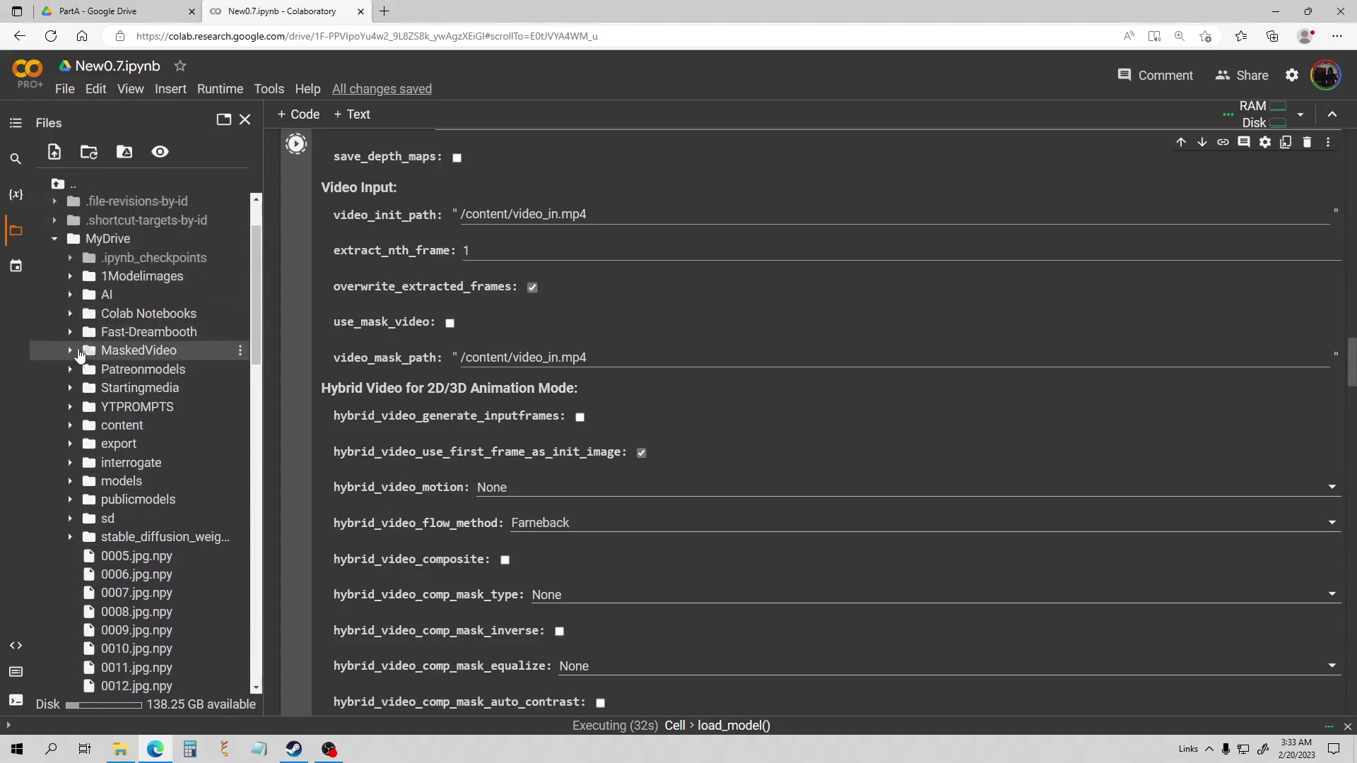
click(85, 385)
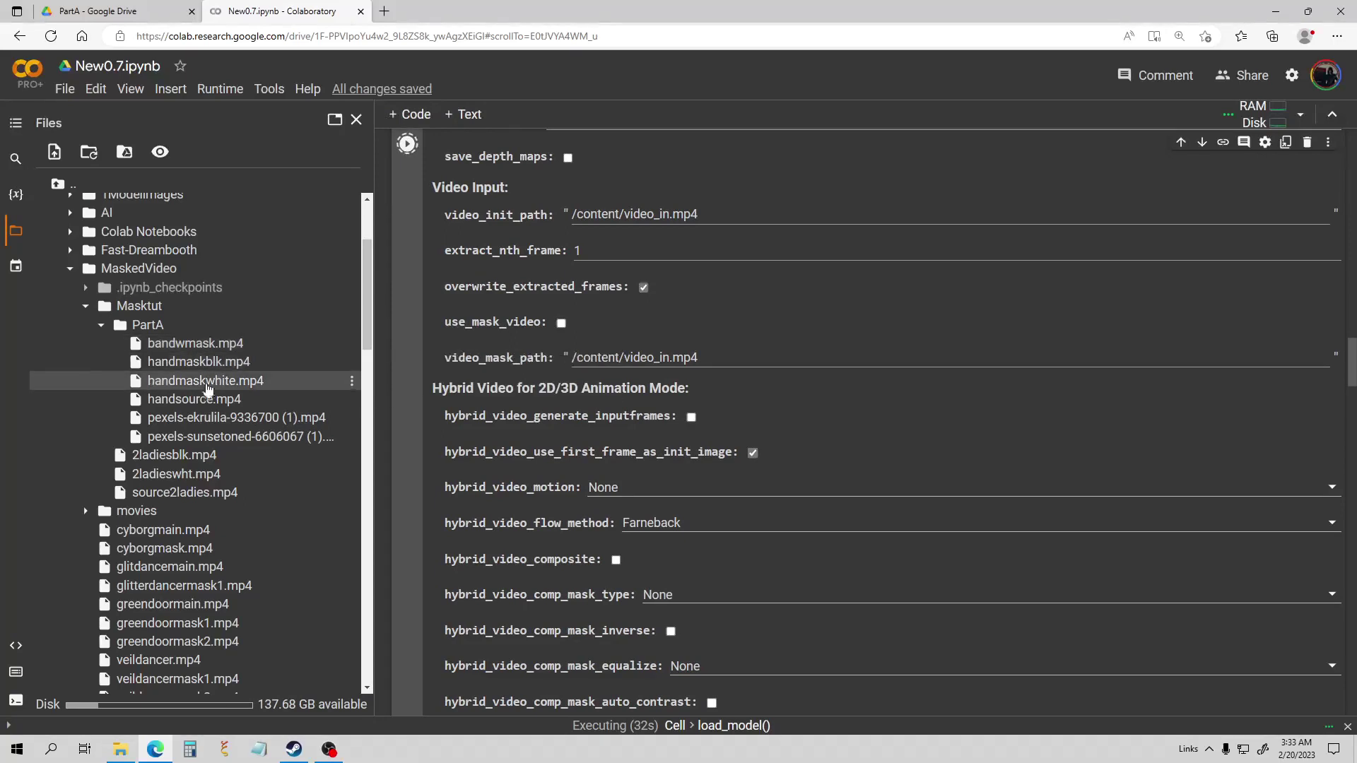
right_click(188, 401)
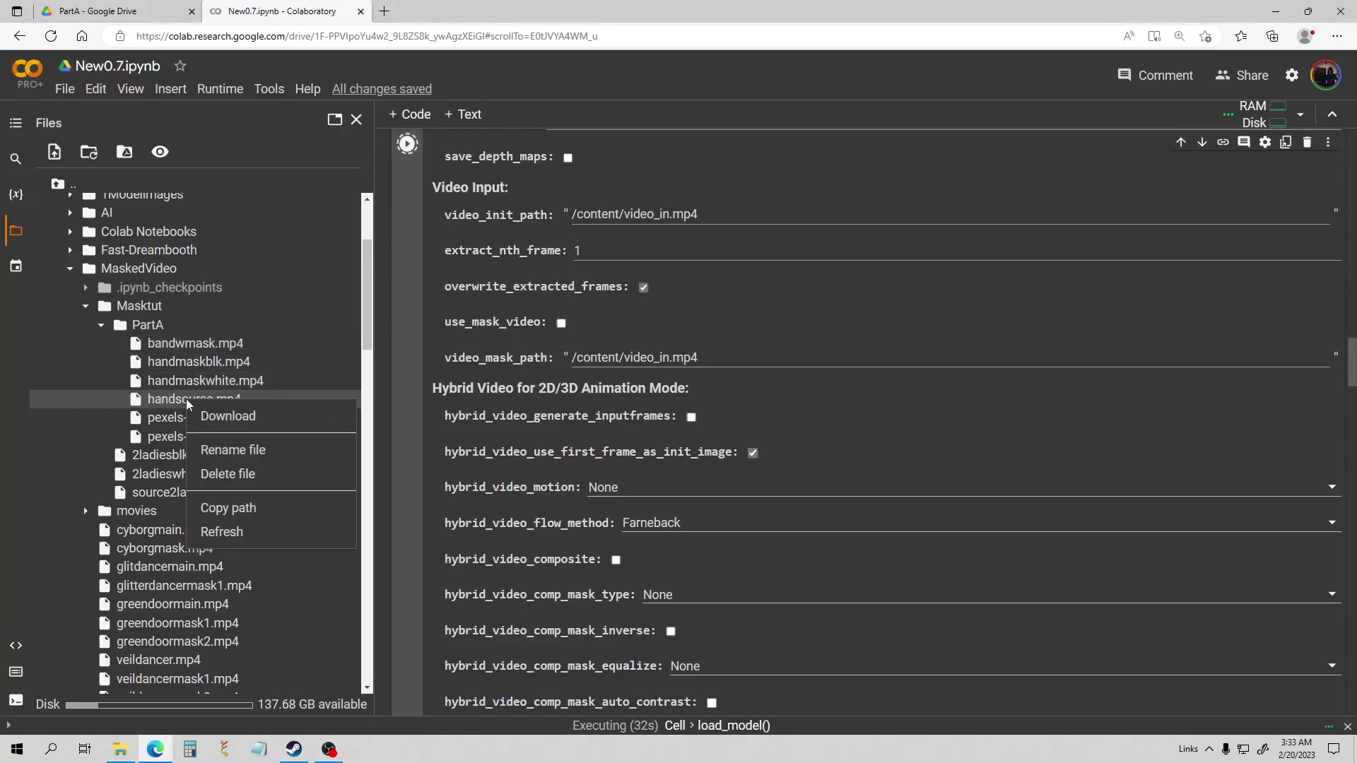
click(281, 509)
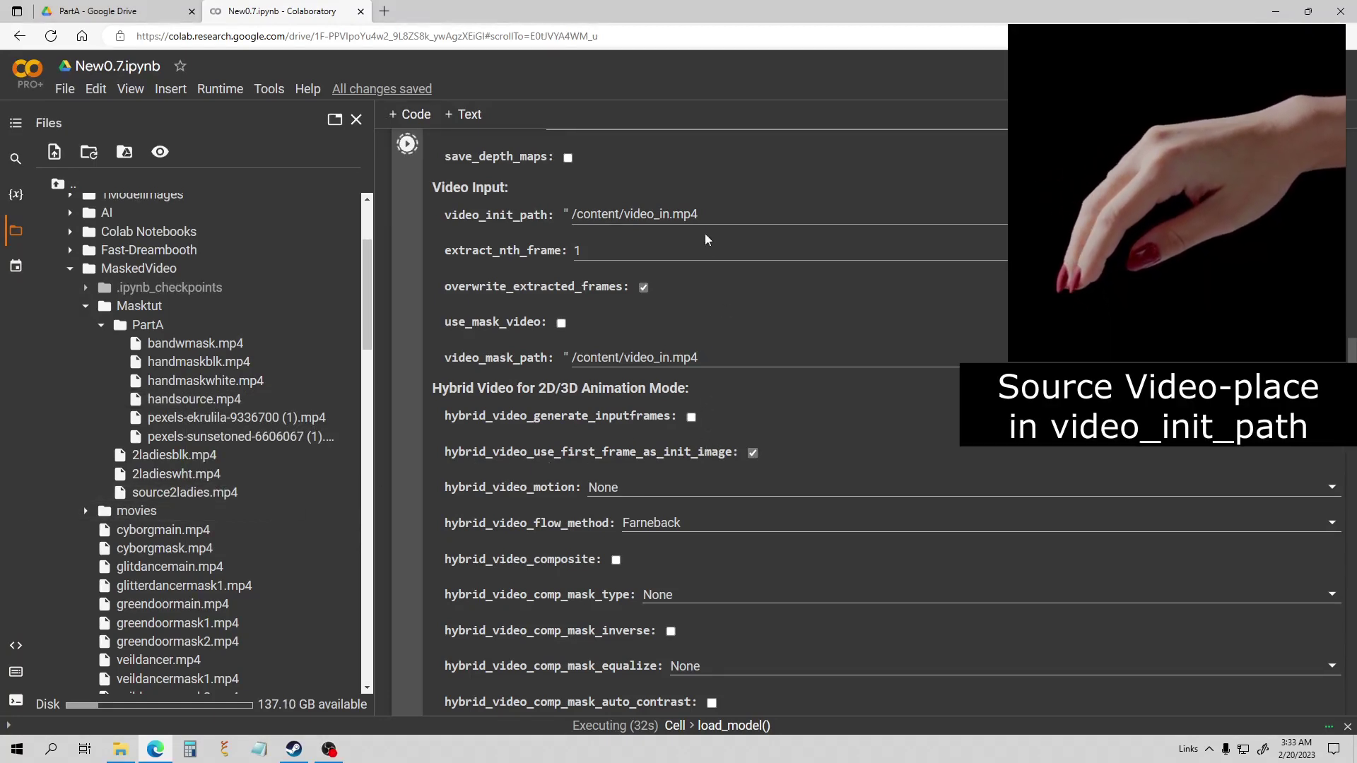
drag(698, 215, 572, 214)
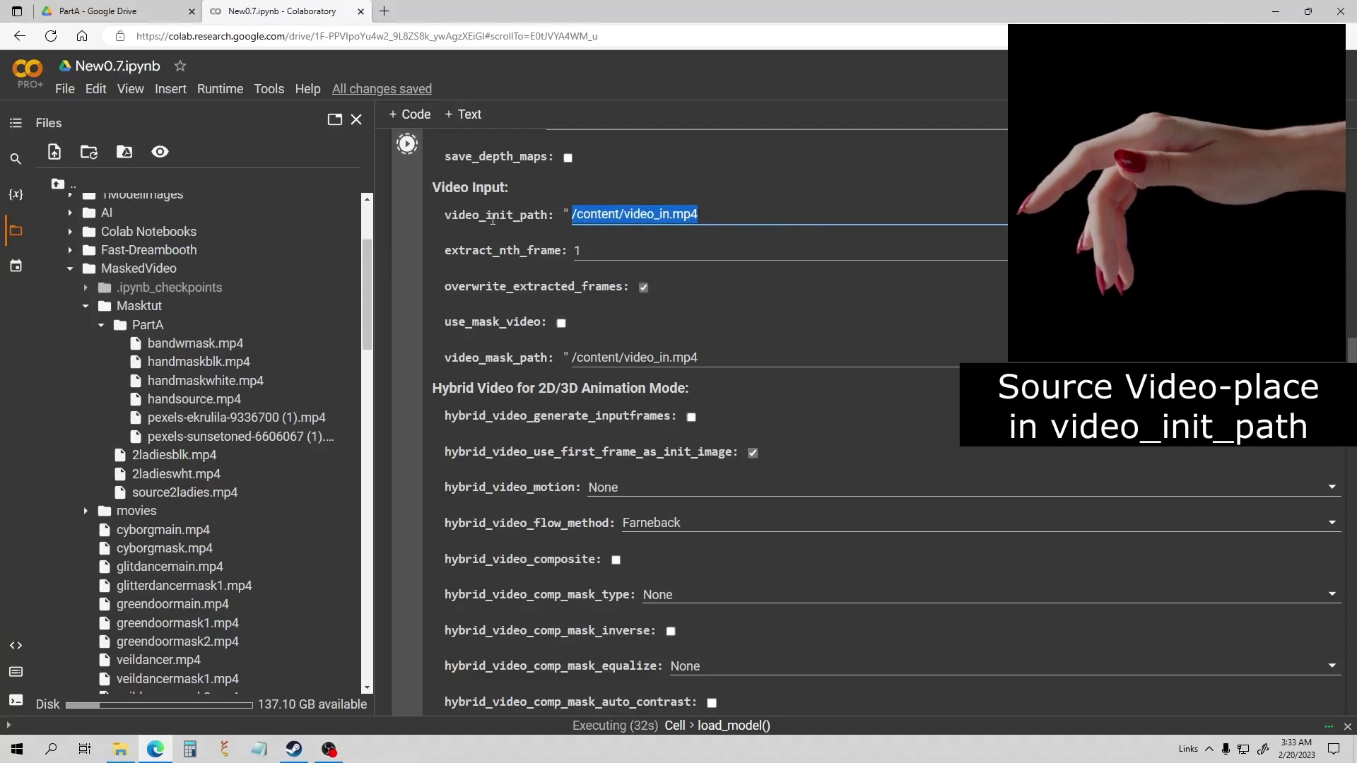
key(ctrl+v)
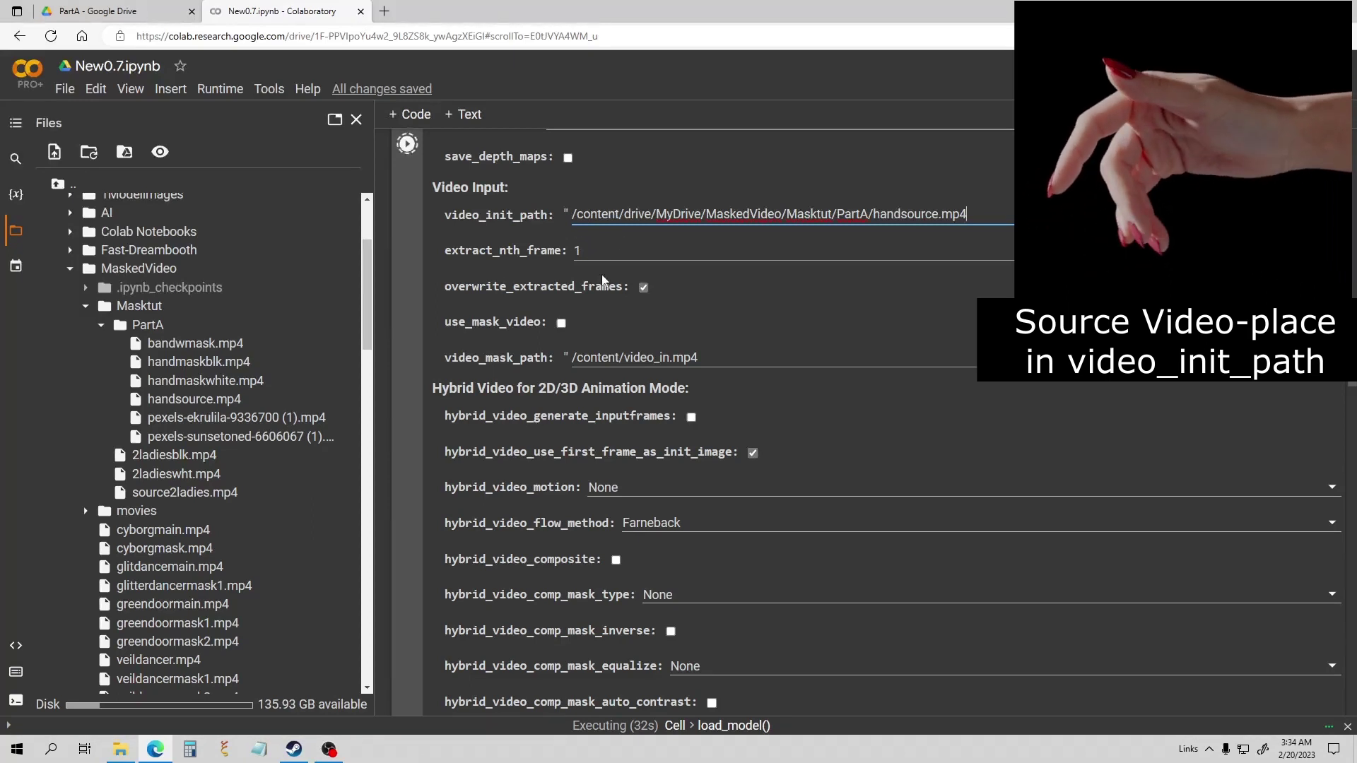
- Enable use_mask_video and set video_mask_path to the copied path of handmaskblk.mp4 from the PartA folder
click(561, 324)
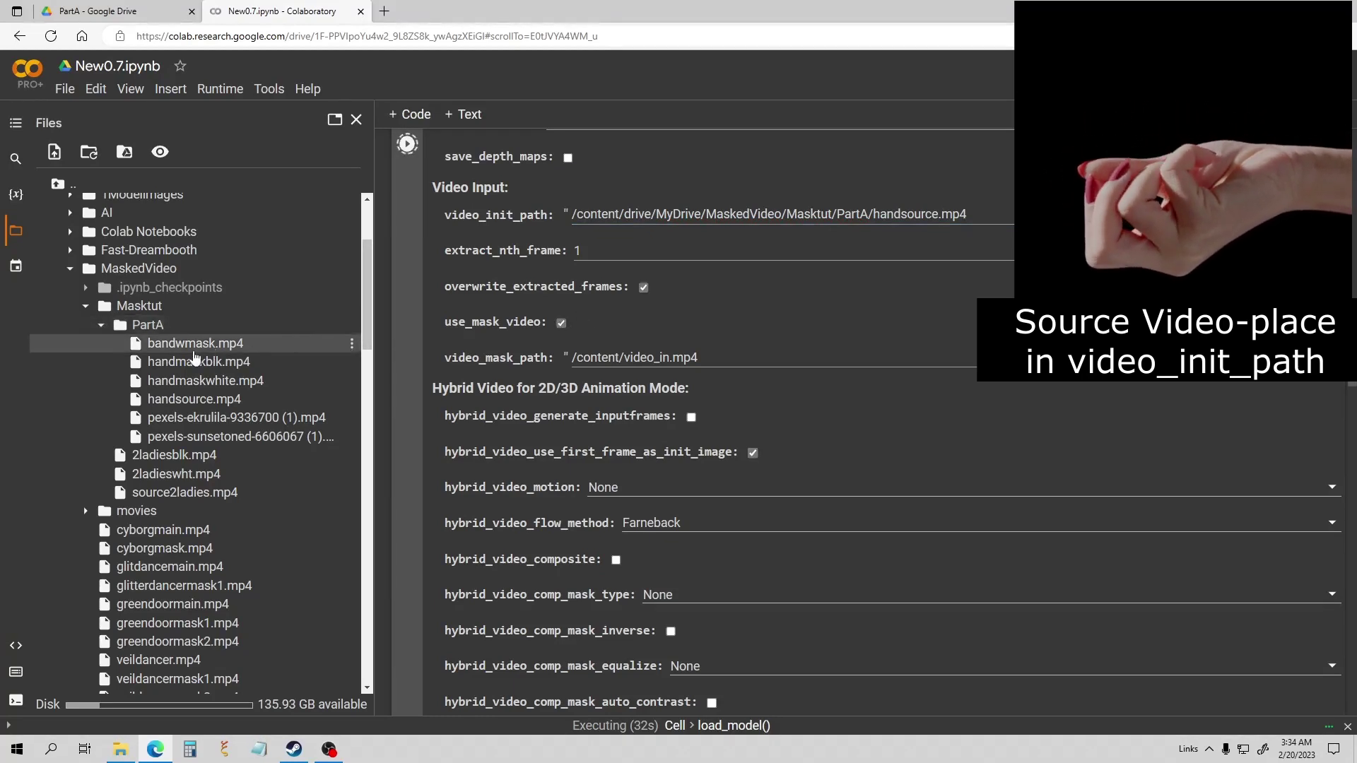
right_click(194, 365)
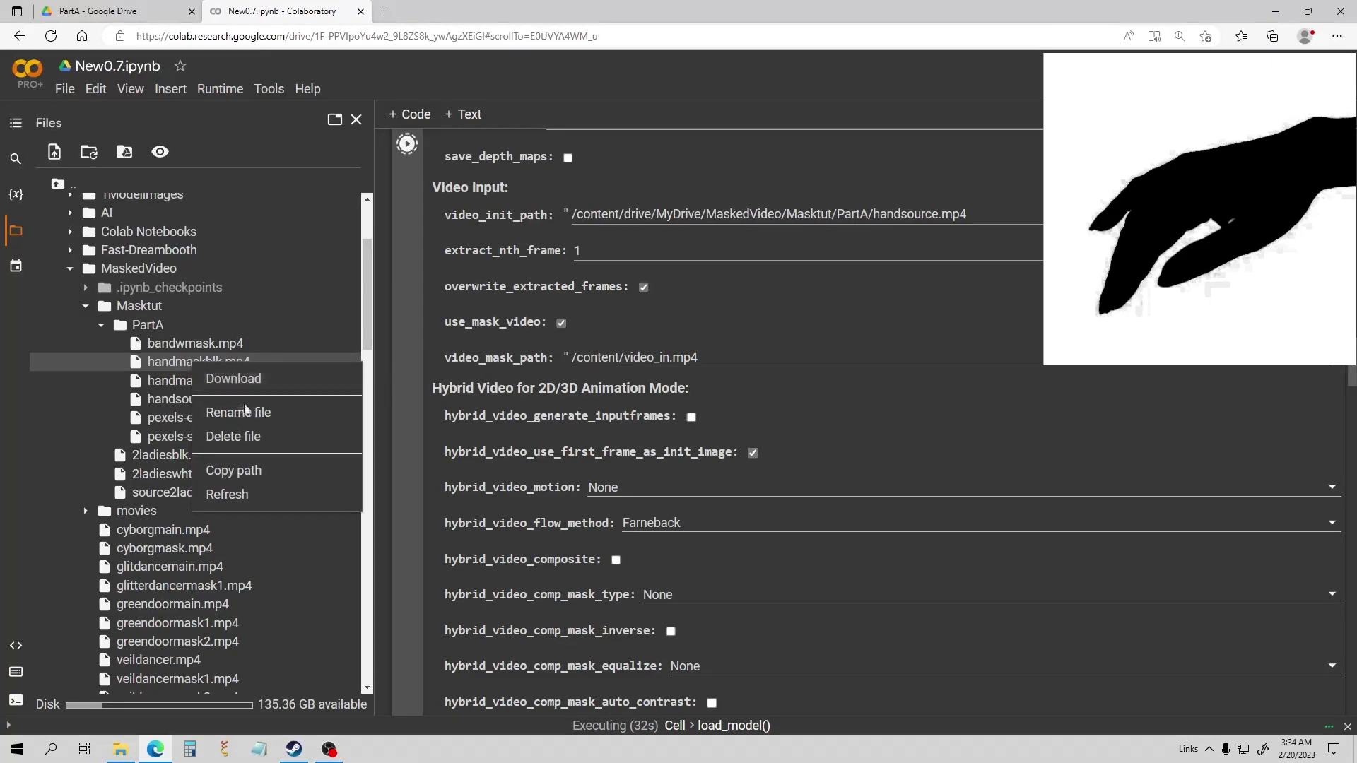
click(268, 470)
drag(729, 358, 513, 380)
key(ctrl+v)
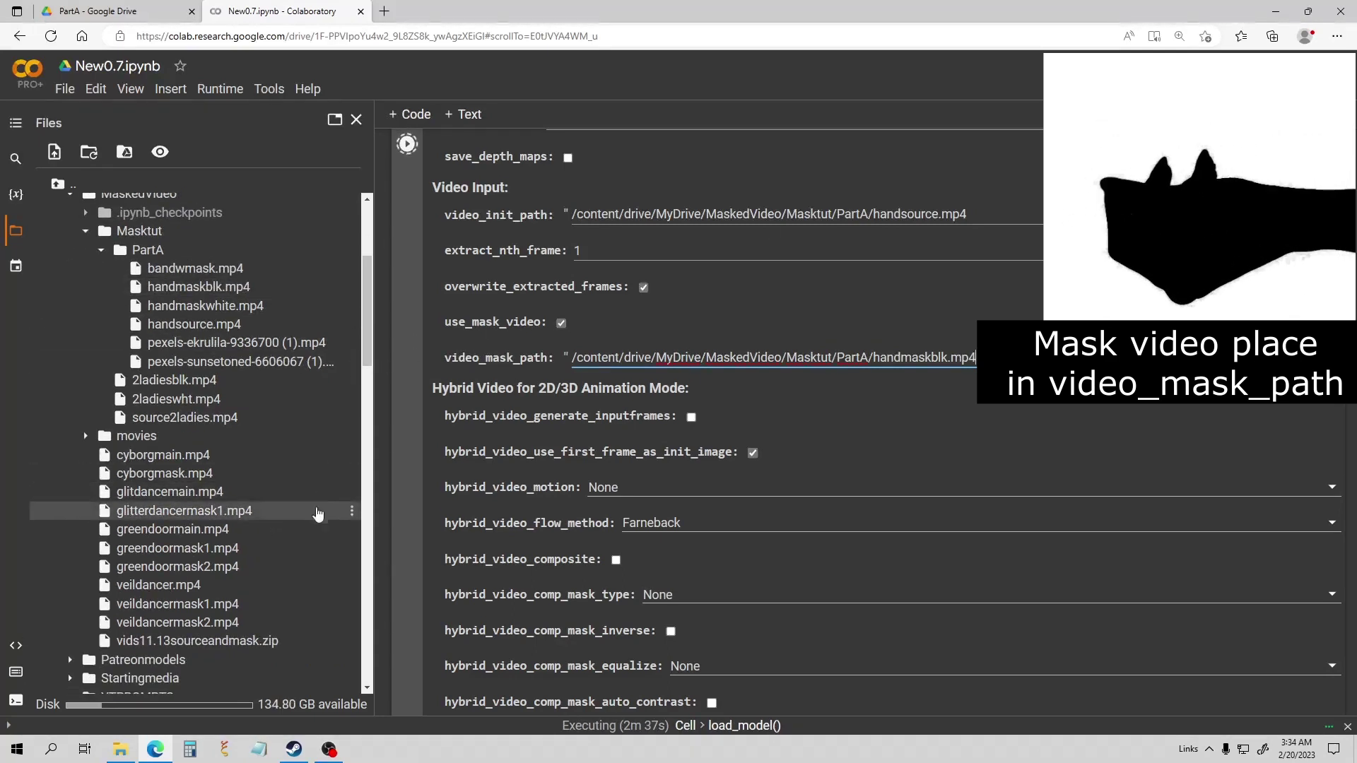
- Switch to File Explorer and preview the handsource and handmaskblk videos in the news folder
click(120, 749)
drag(876, 92, 769, 93)
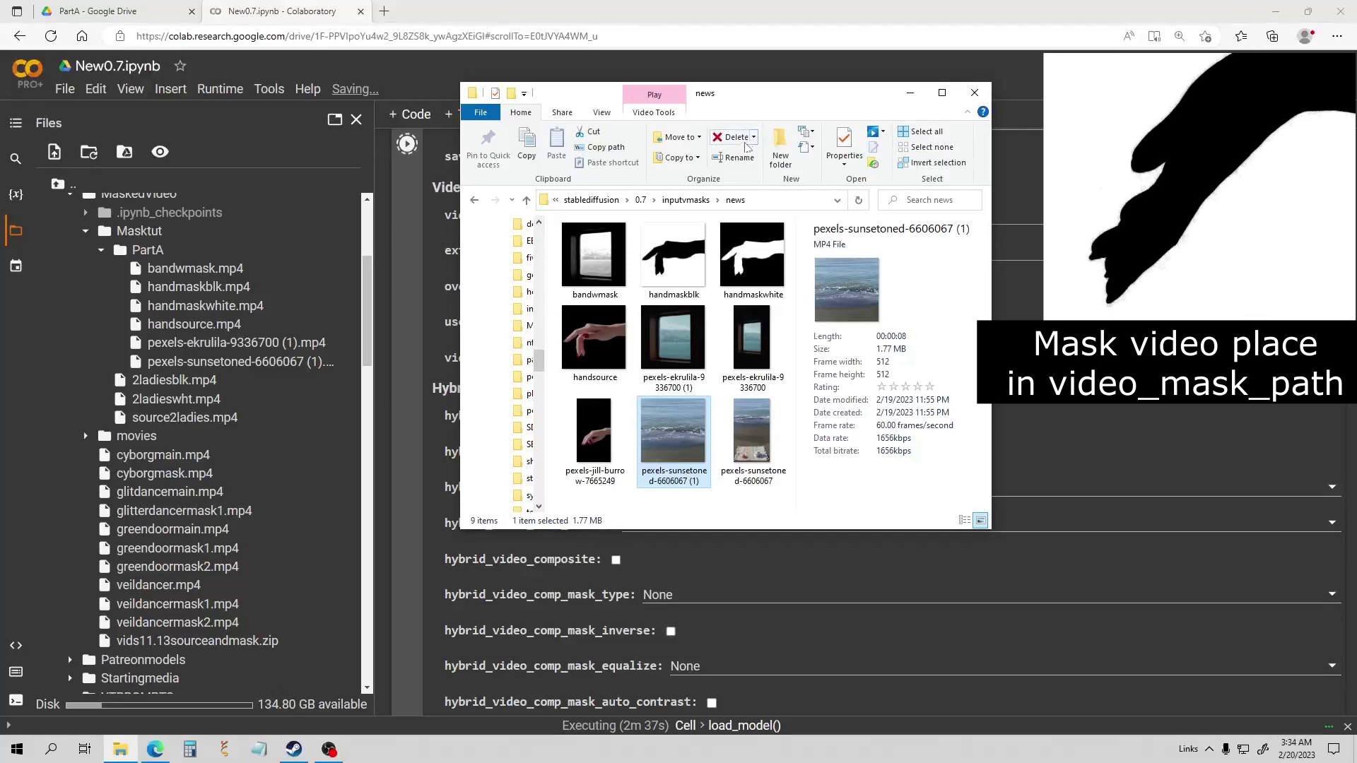
double_click(595, 346)
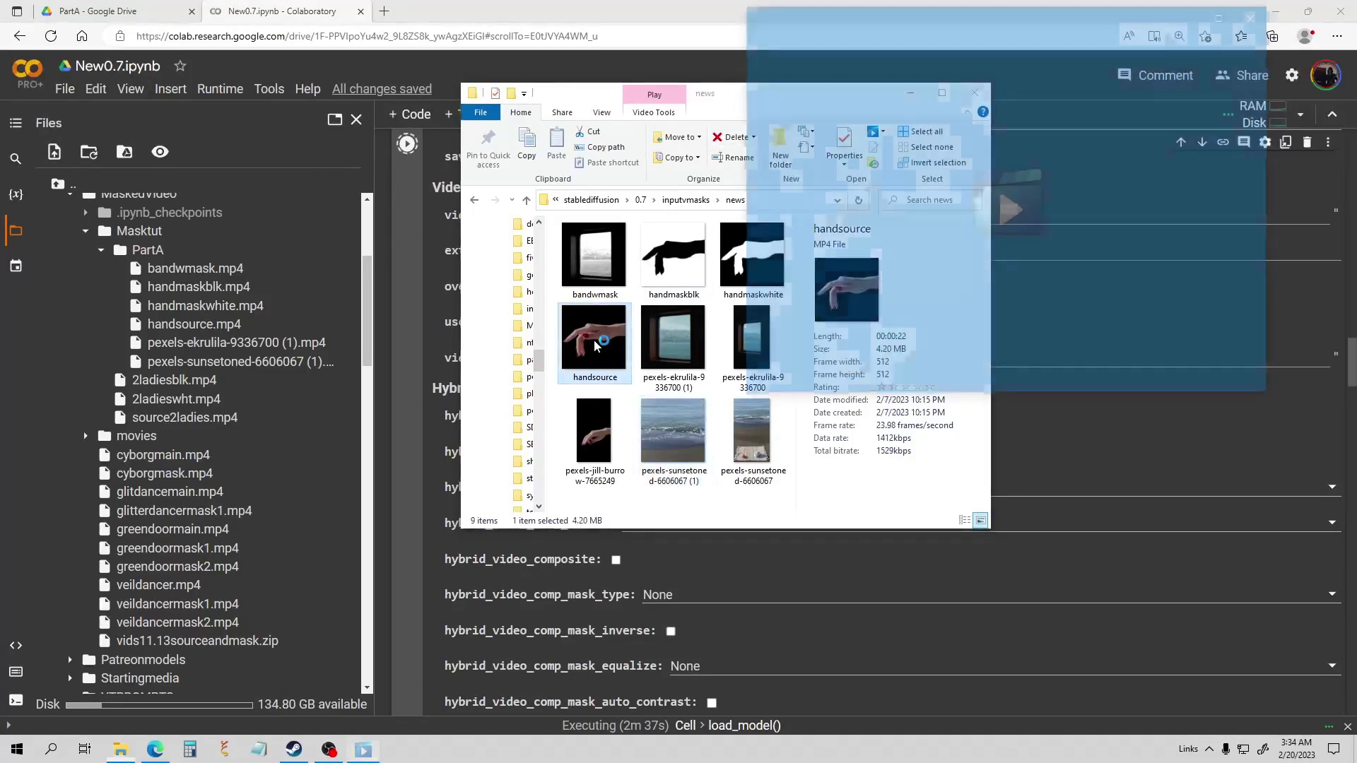
click(1257, 13)
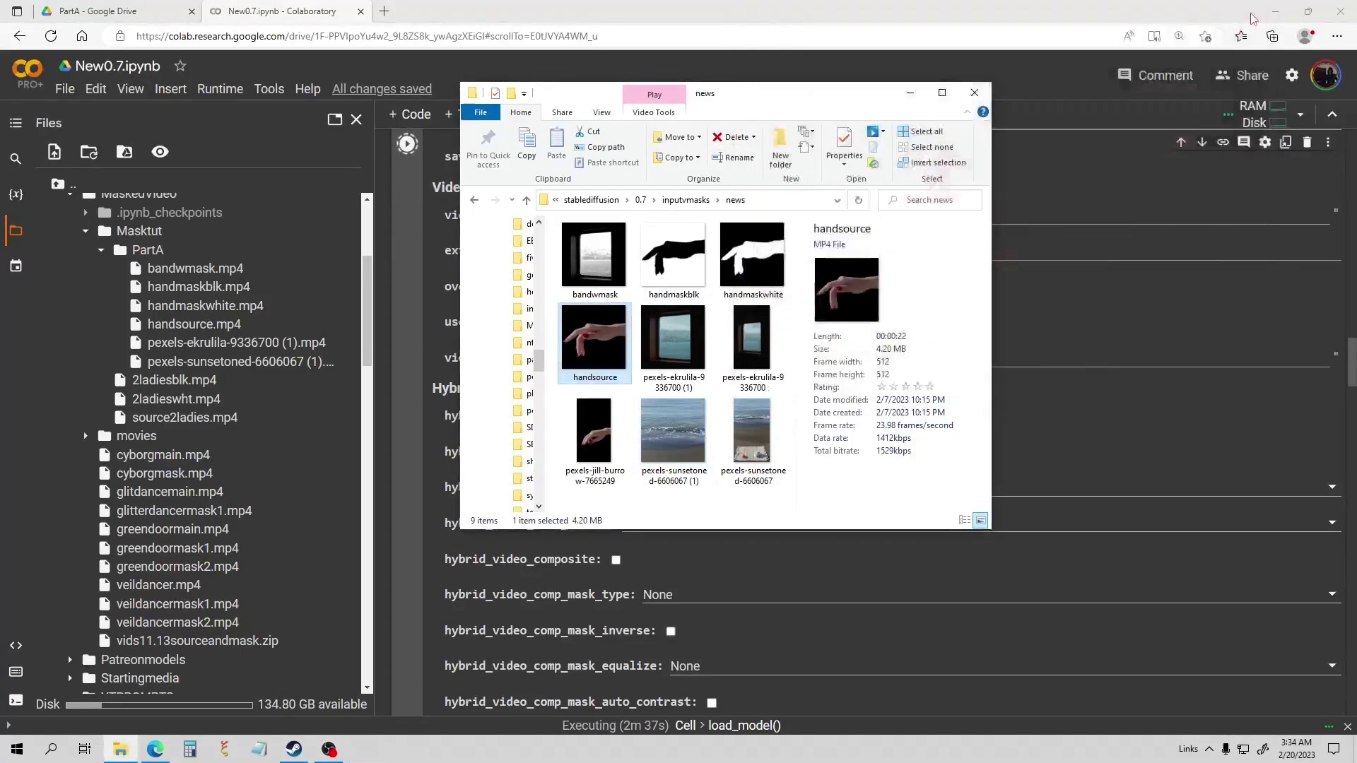
double_click(685, 258)
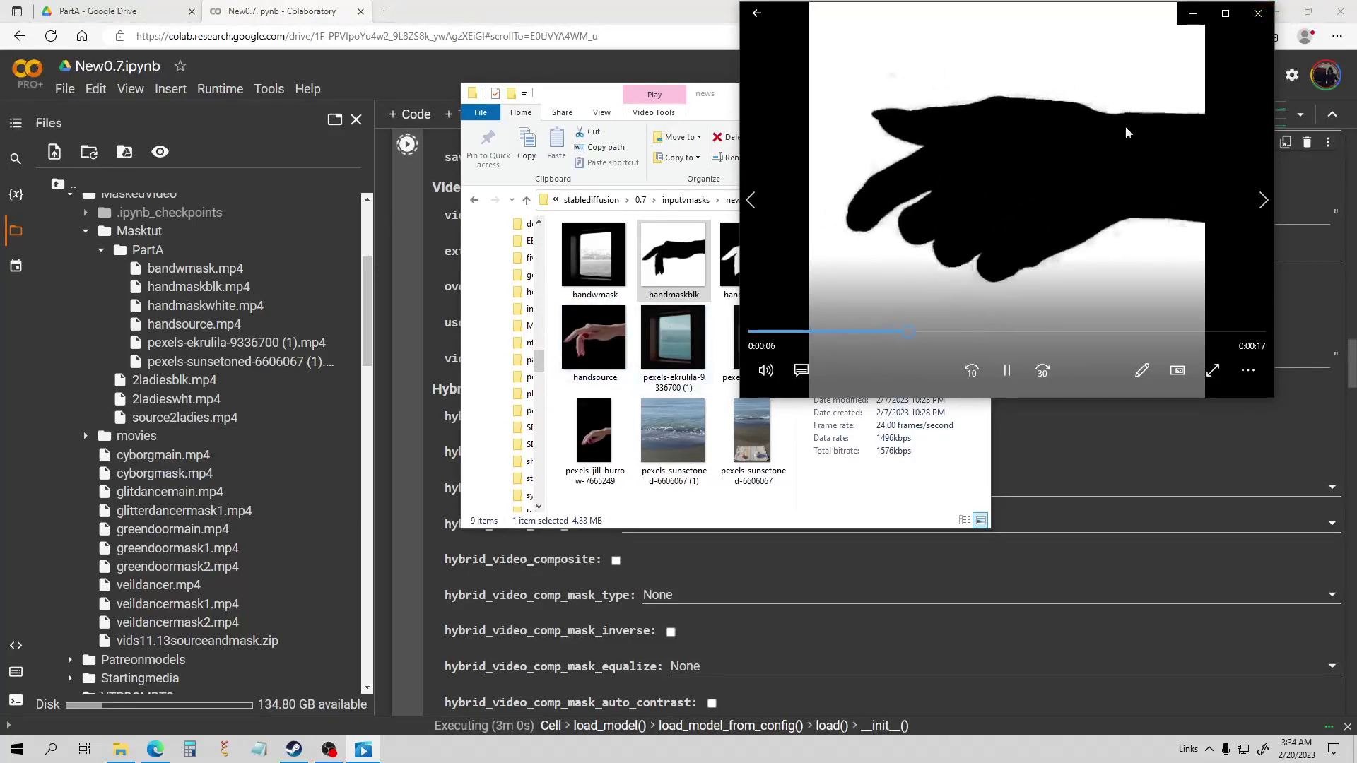
click(1257, 14)
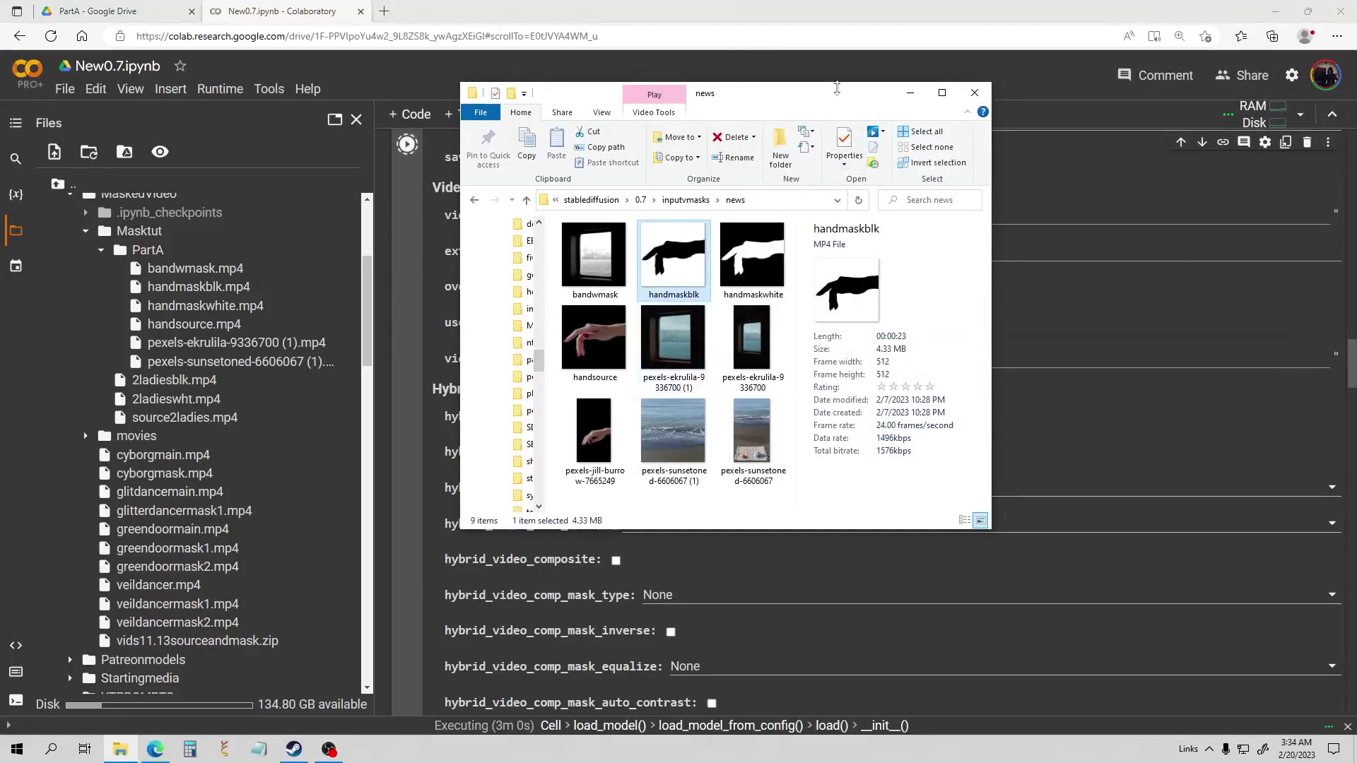
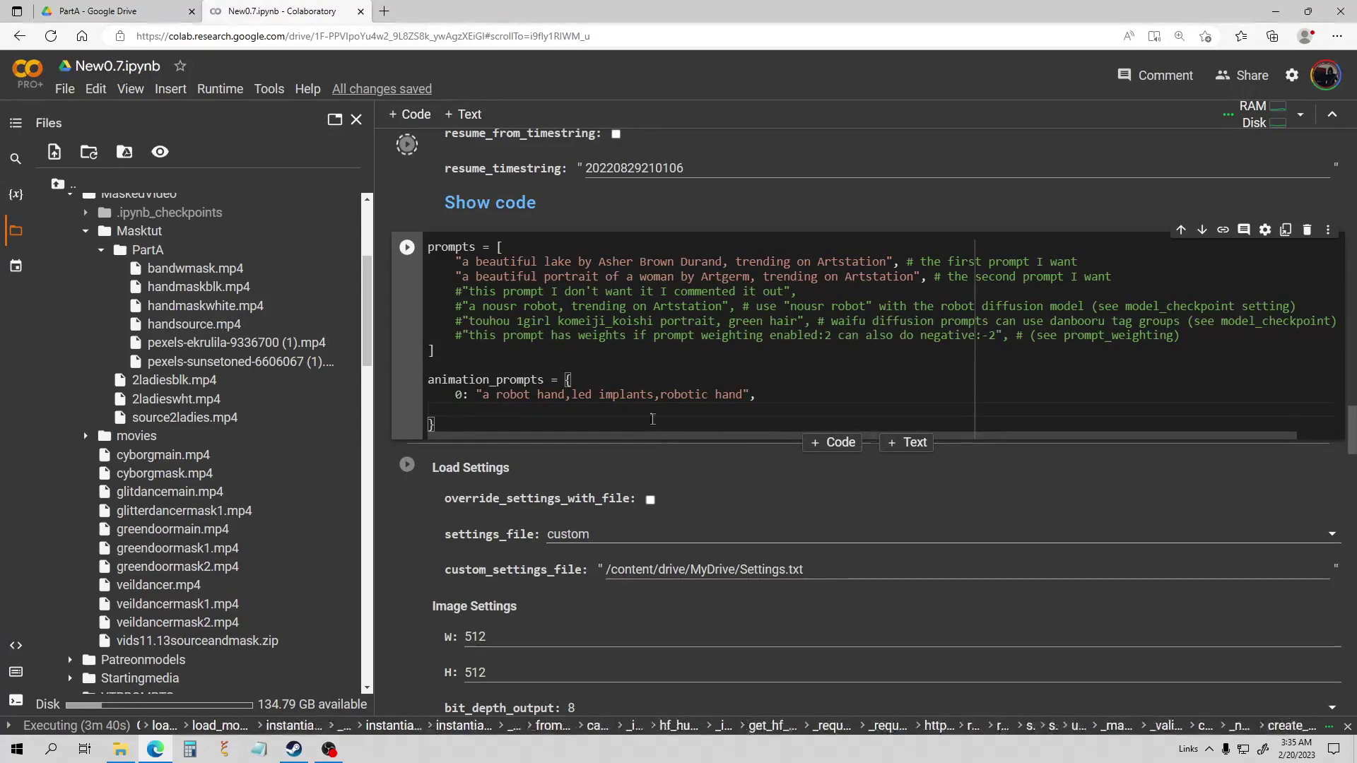
- Set the sampler in the Sampling Settings to dpmpp_2m
scroll(585, 263, down, 3)
scroll(585, 262, down, 5)
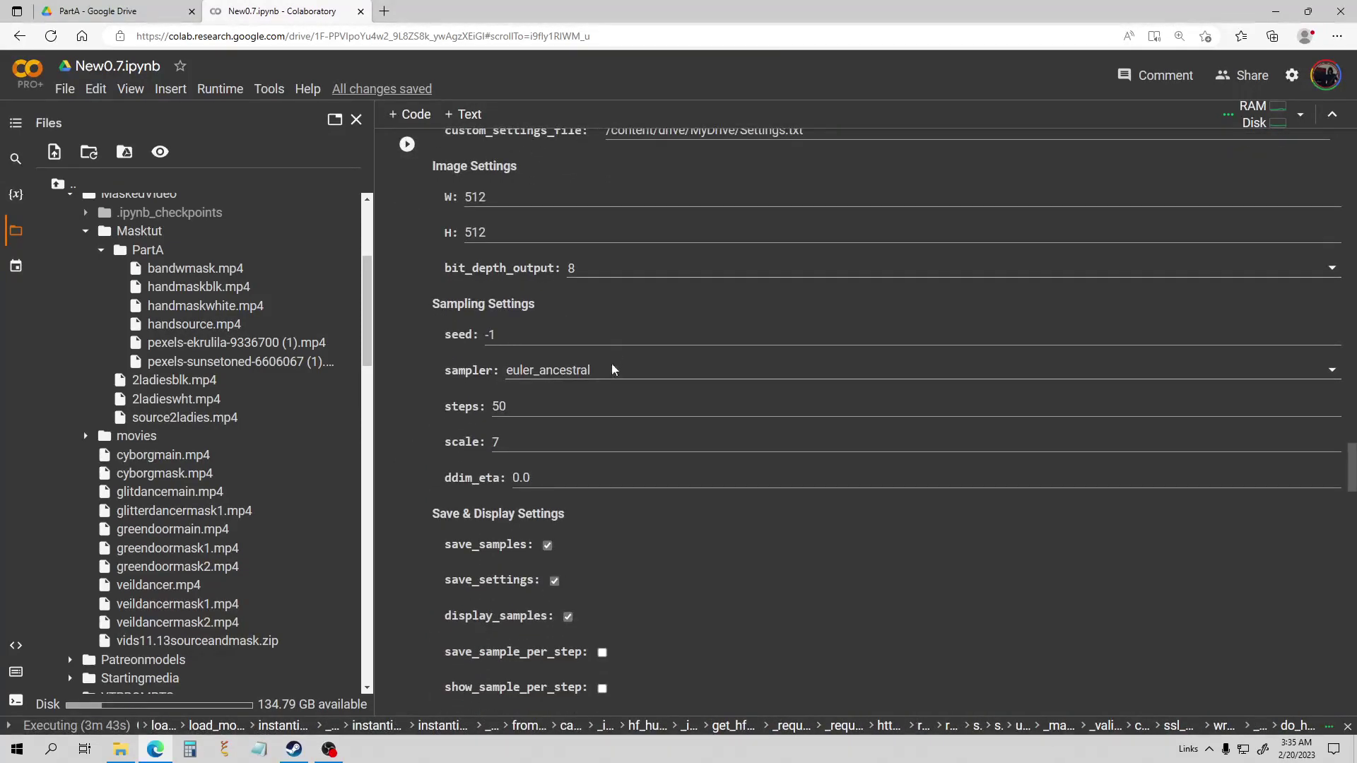
scroll(626, 379, up, 5)
scroll(618, 403, down, 5)
click(600, 379)
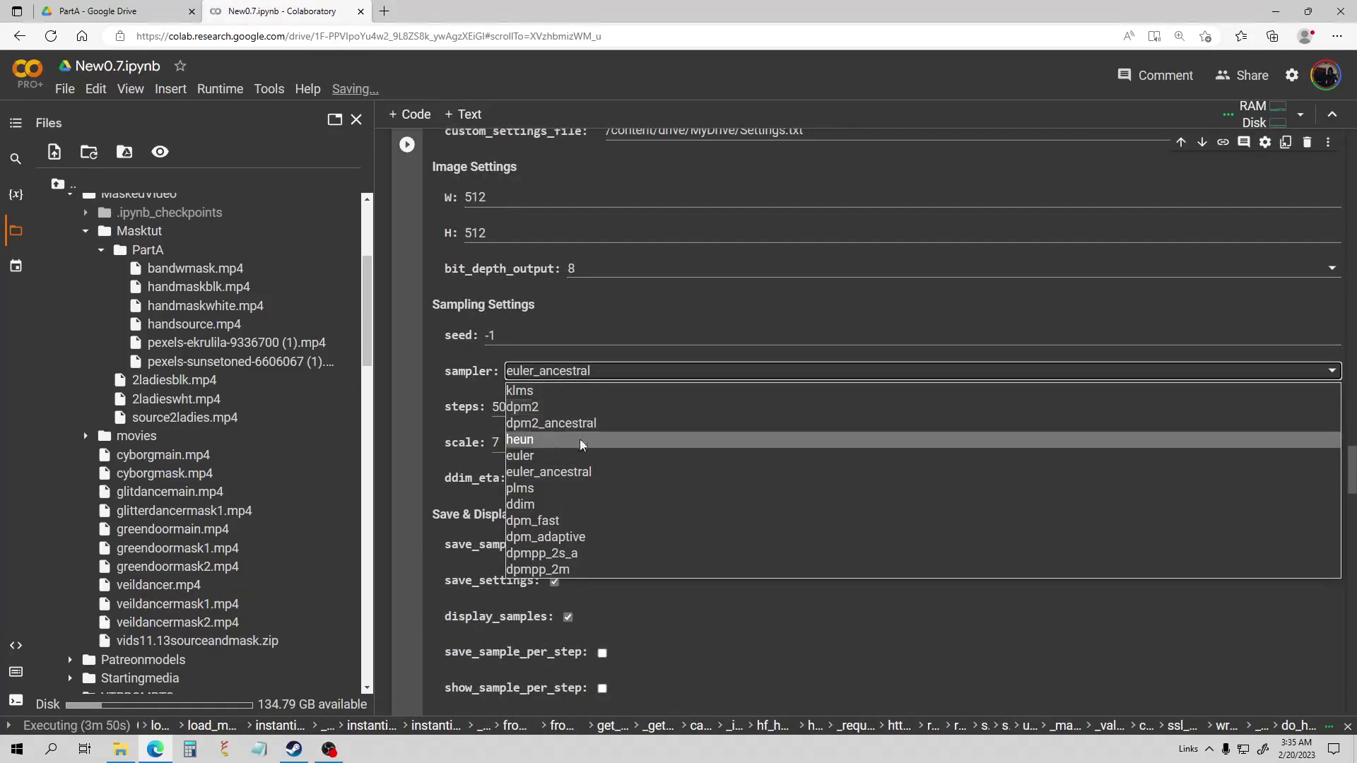
click(536, 569)
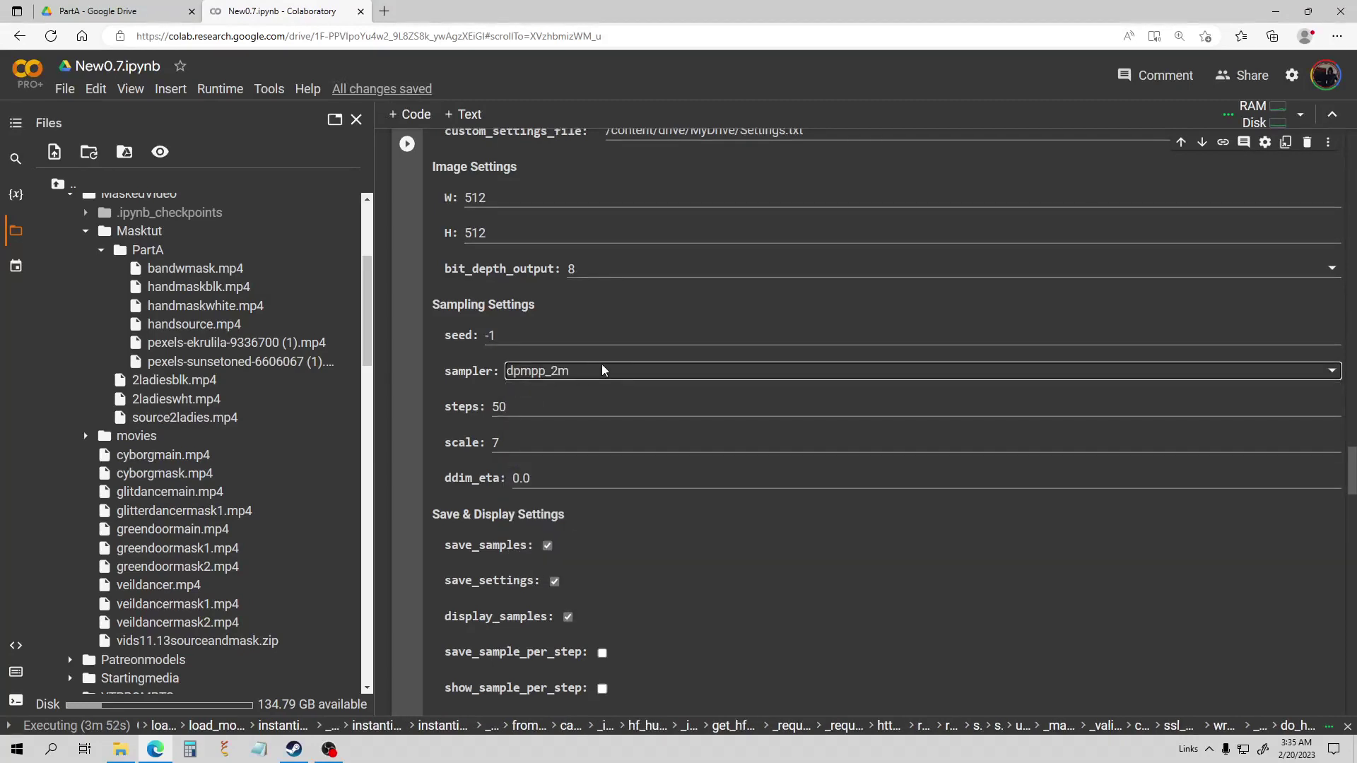
- Disable prompt_weighting and normalize_prompt_weights, and set seed_behavior to fixed in the Batch Settings
scroll(602, 371, up, 1)
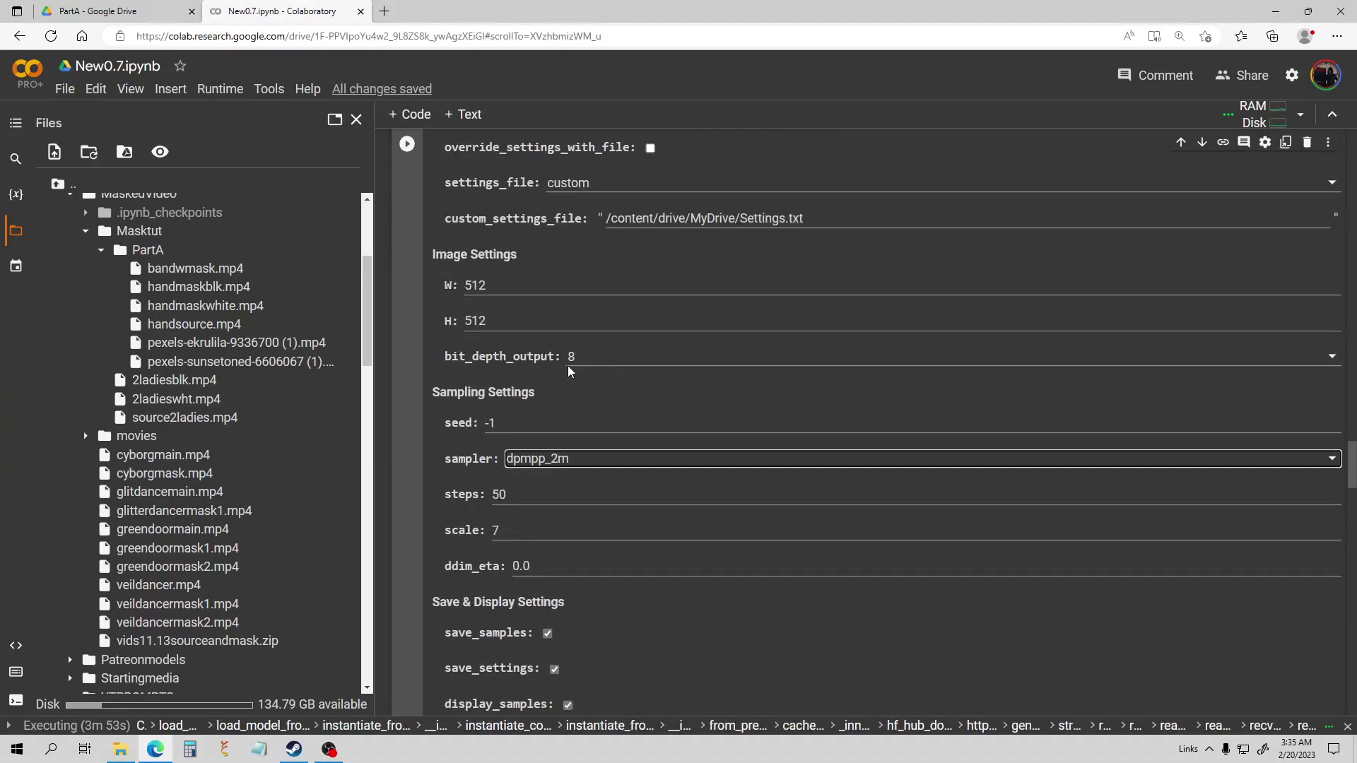
scroll(555, 351, up, 1)
scroll(636, 355, down, 3)
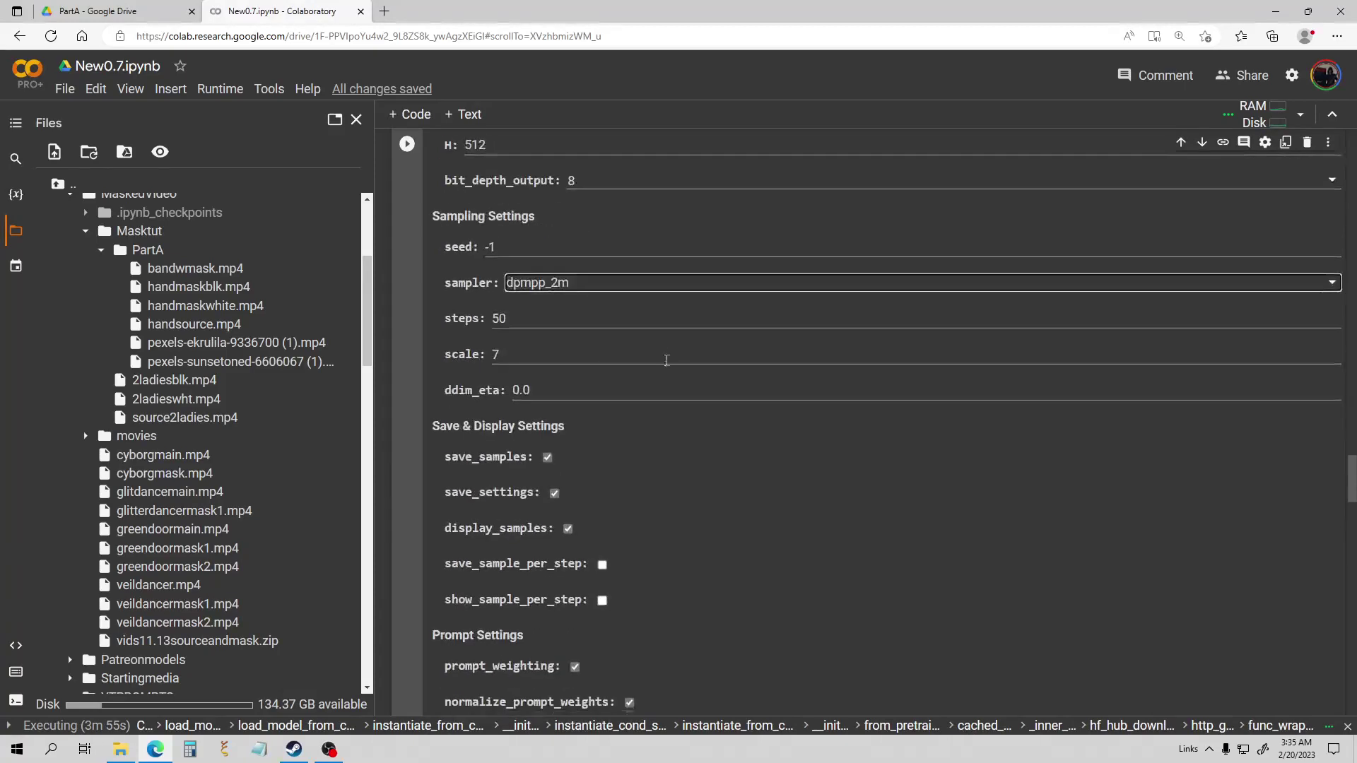
scroll(663, 356, down, 5)
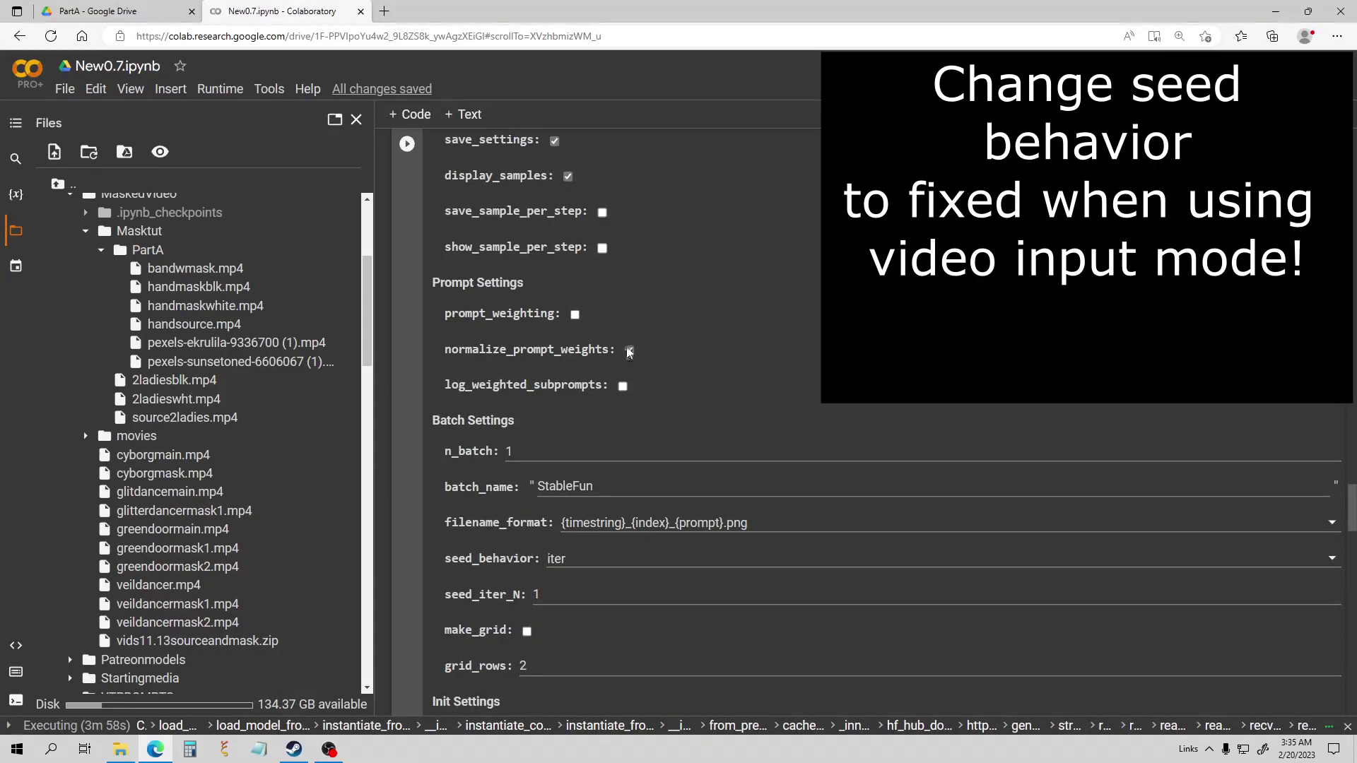
scroll(703, 332, down, 2)
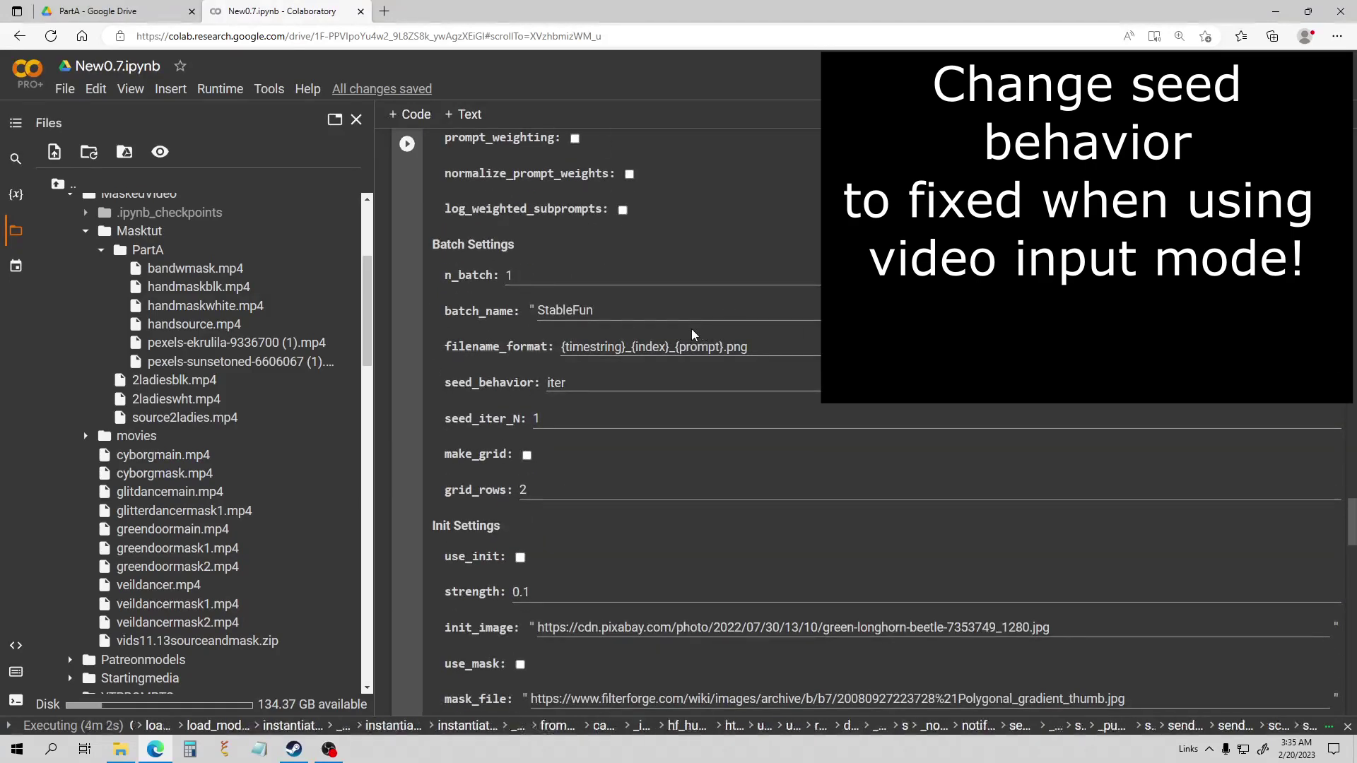
click(597, 384)
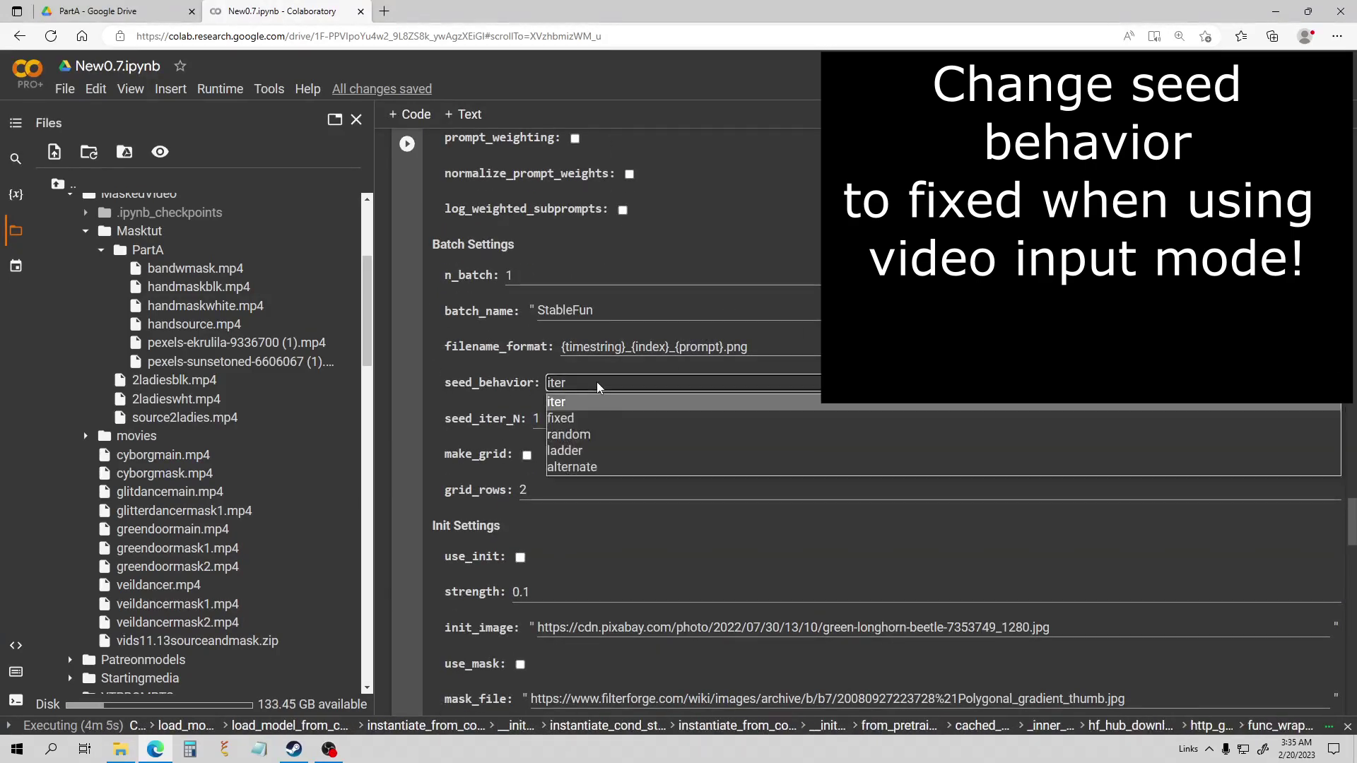
click(582, 416)
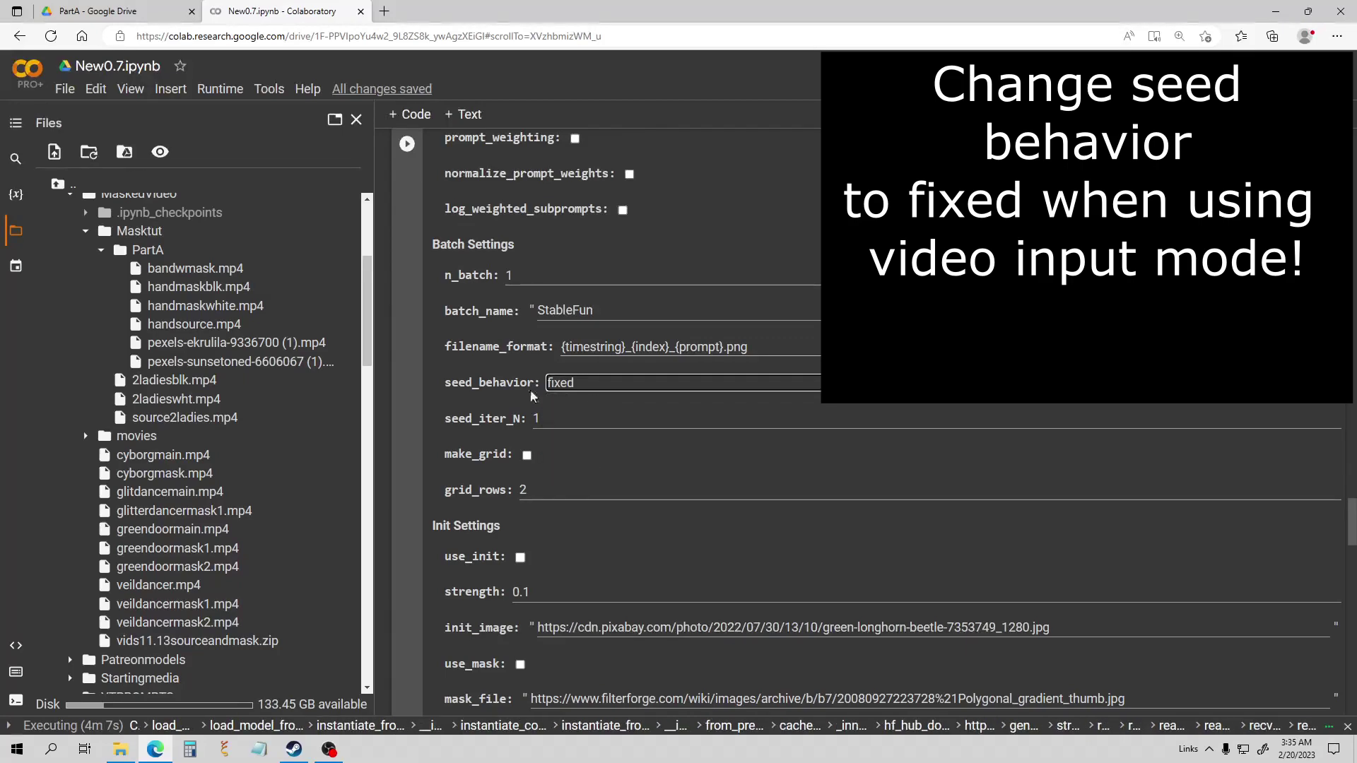
- Set the number of steps in the Sampling Settings to 80
scroll(532, 396, up, 2)
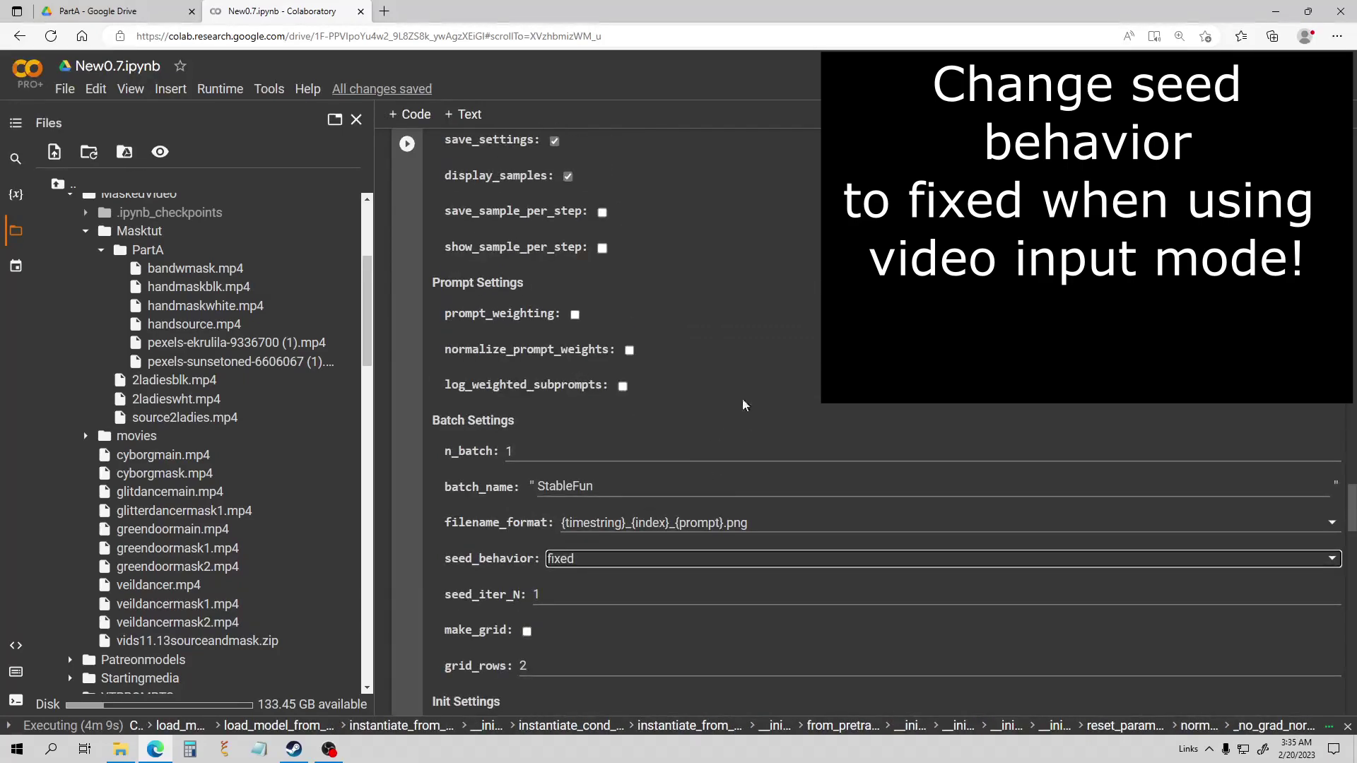
scroll(677, 393, up, 3)
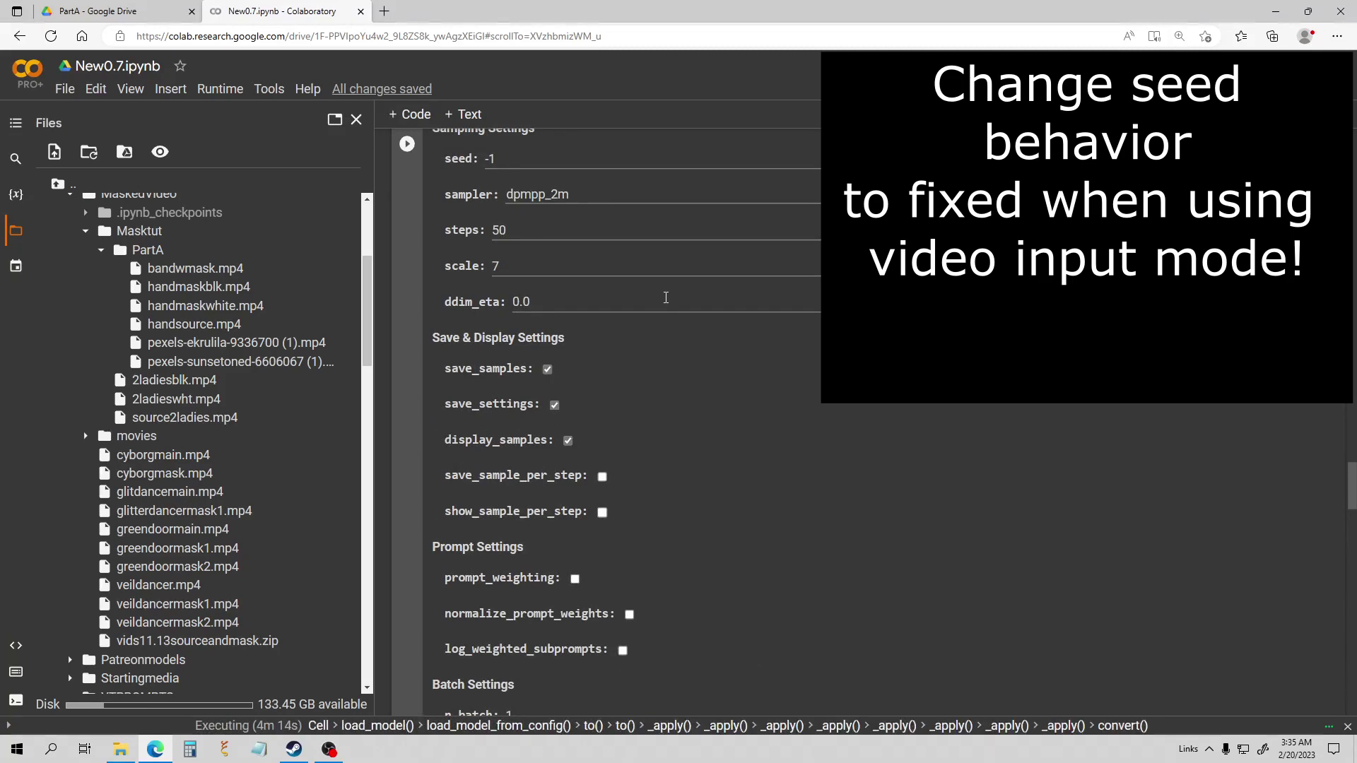
scroll(531, 355, up, 1)
drag(522, 318, 458, 322)
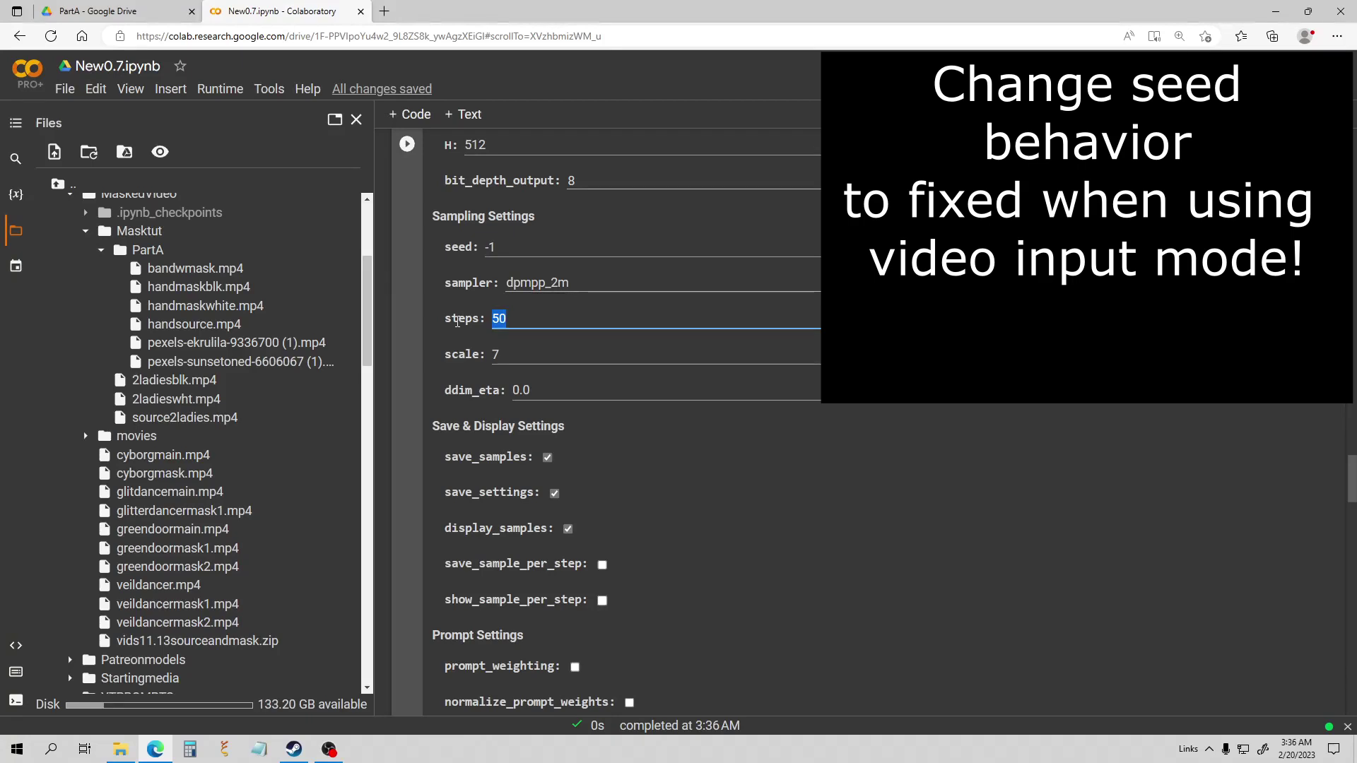
text(80)
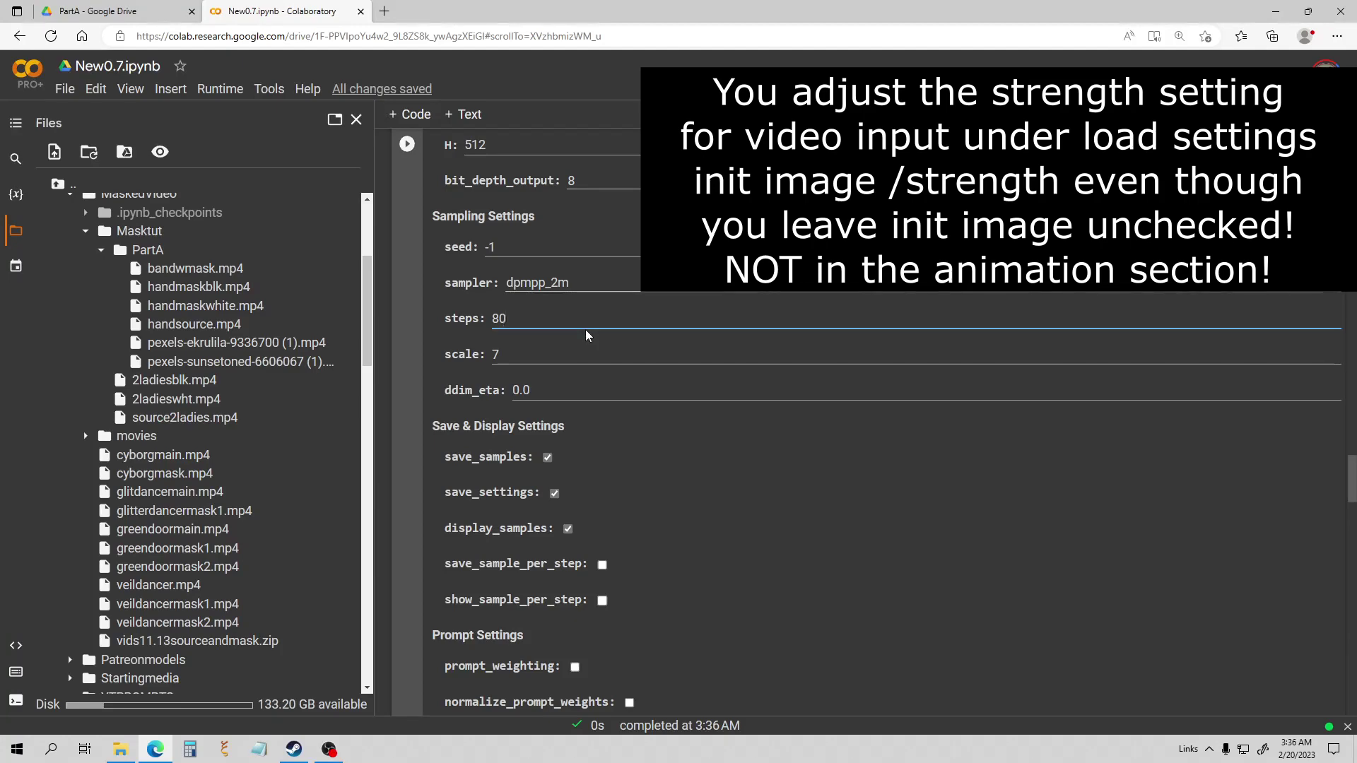
- Run the prompts cell containing the robot hand animation prompt
scroll(585, 335, up, 6)
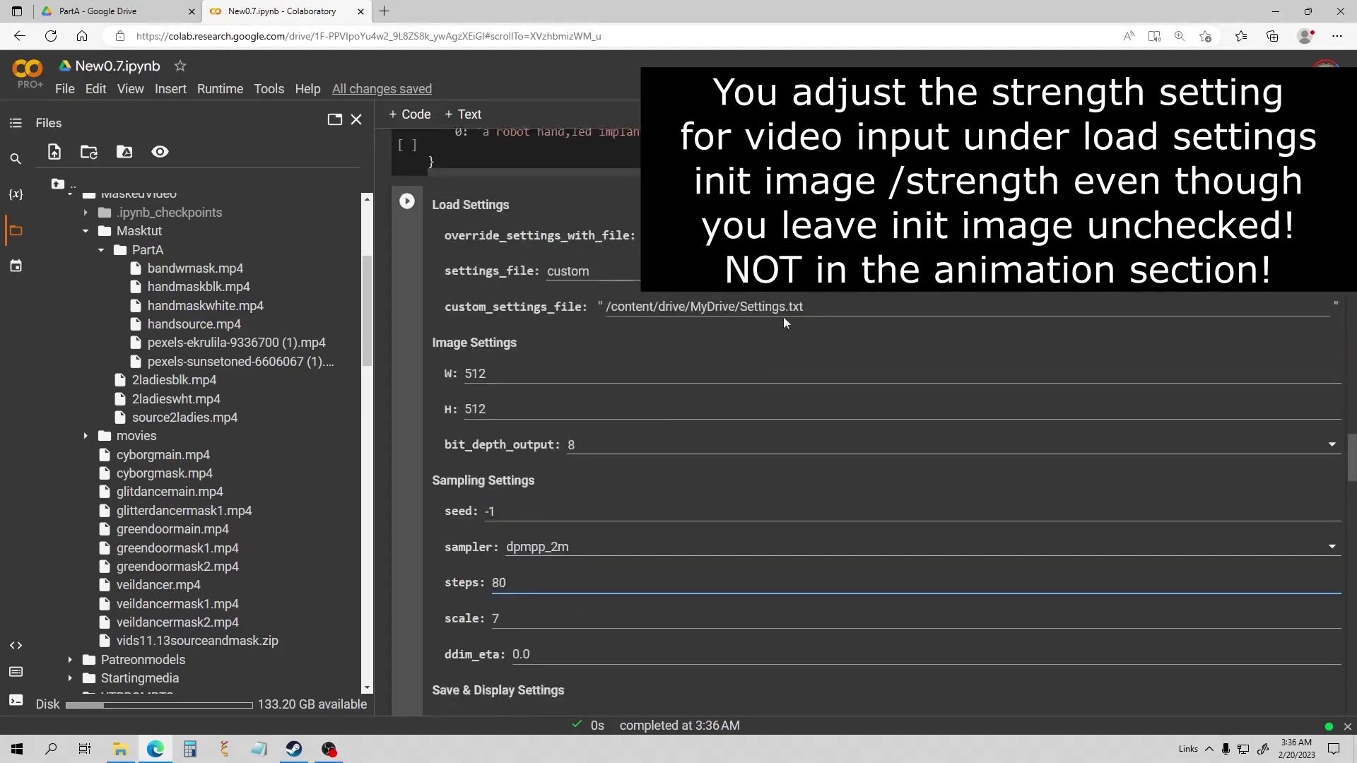
scroll(720, 362, up, 4)
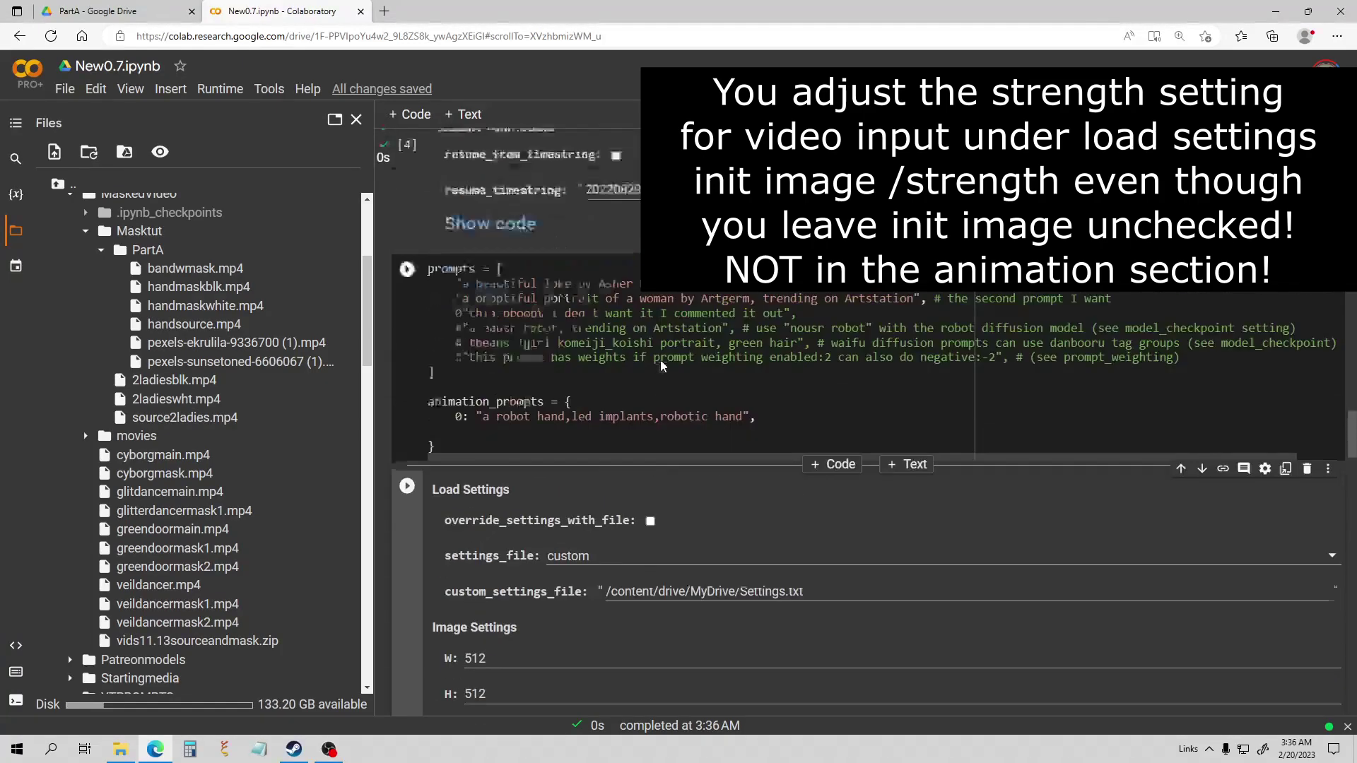
scroll(645, 362, down, 2)
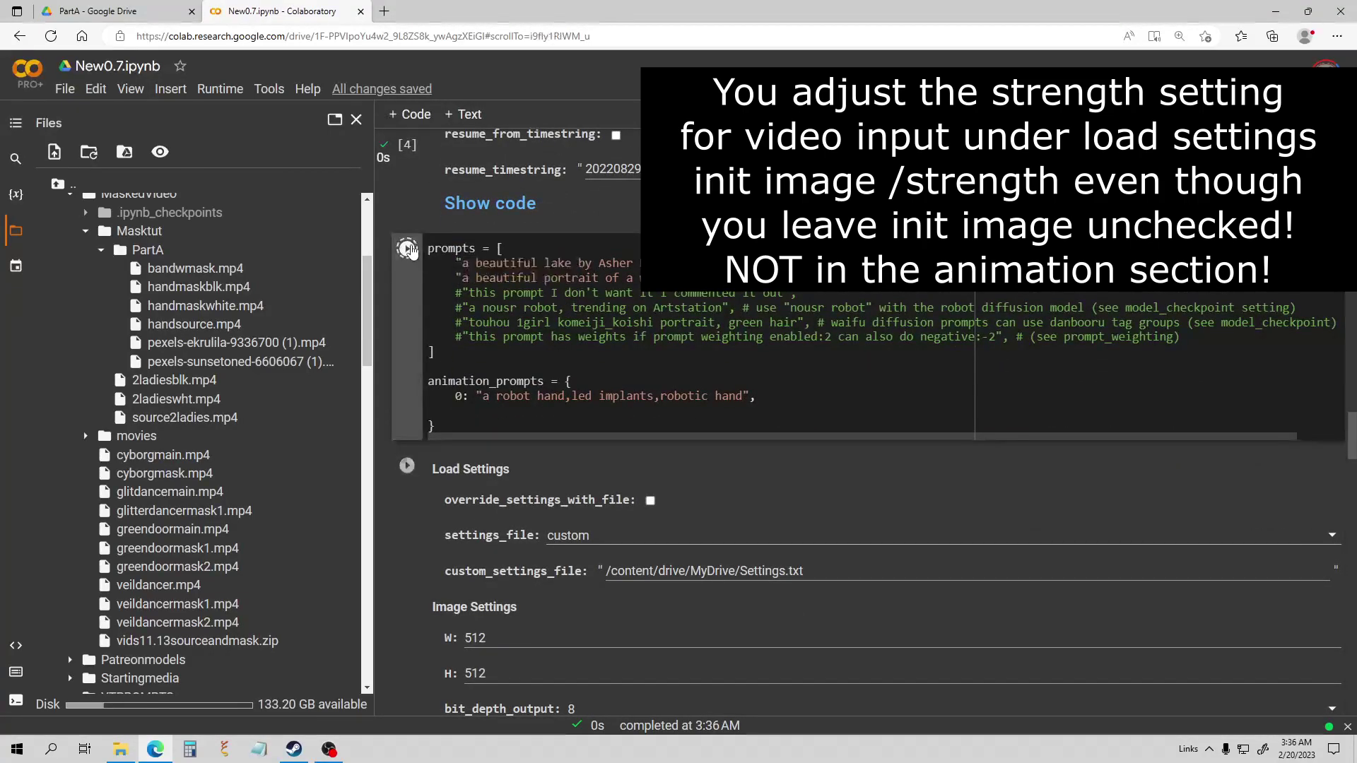
- Replace the batch_name in the Batch Settings with Masktutorial
scroll(535, 283, down, 5)
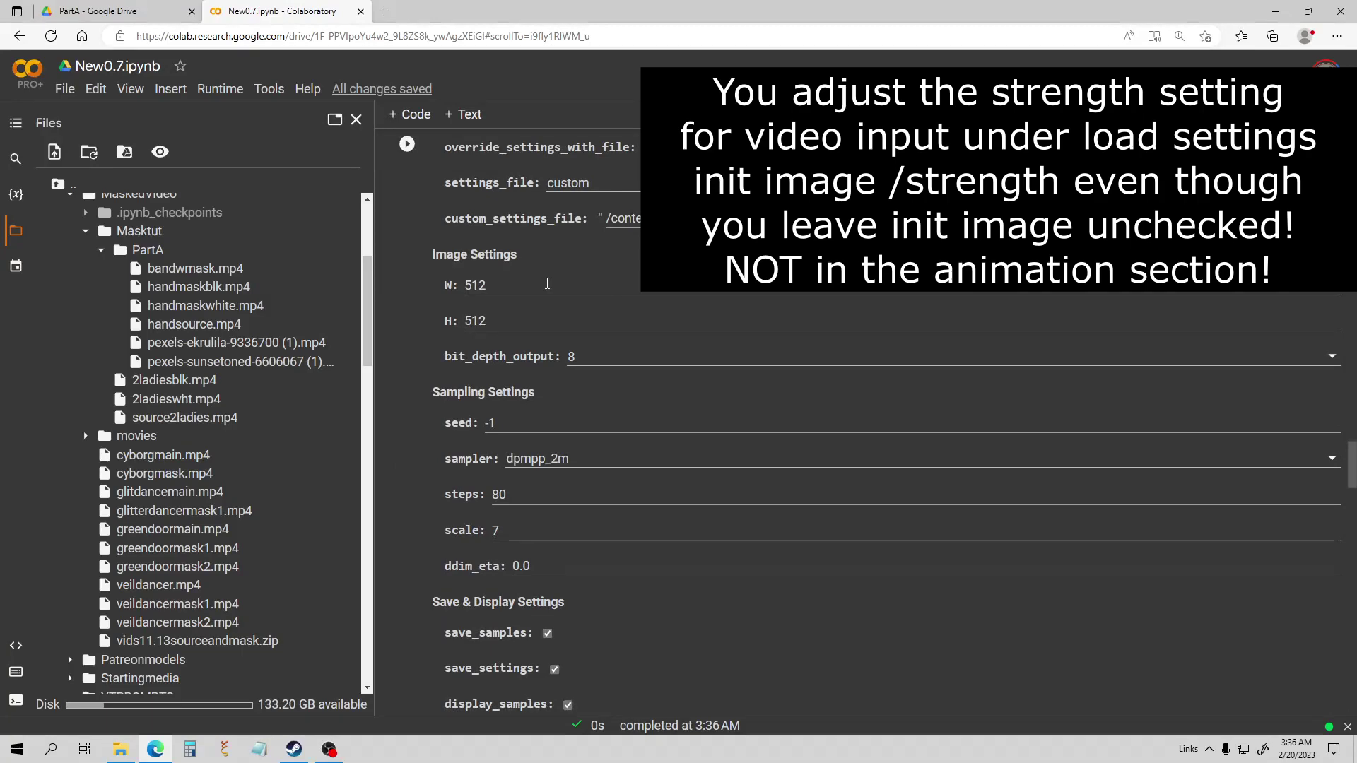
scroll(584, 297, down, 2)
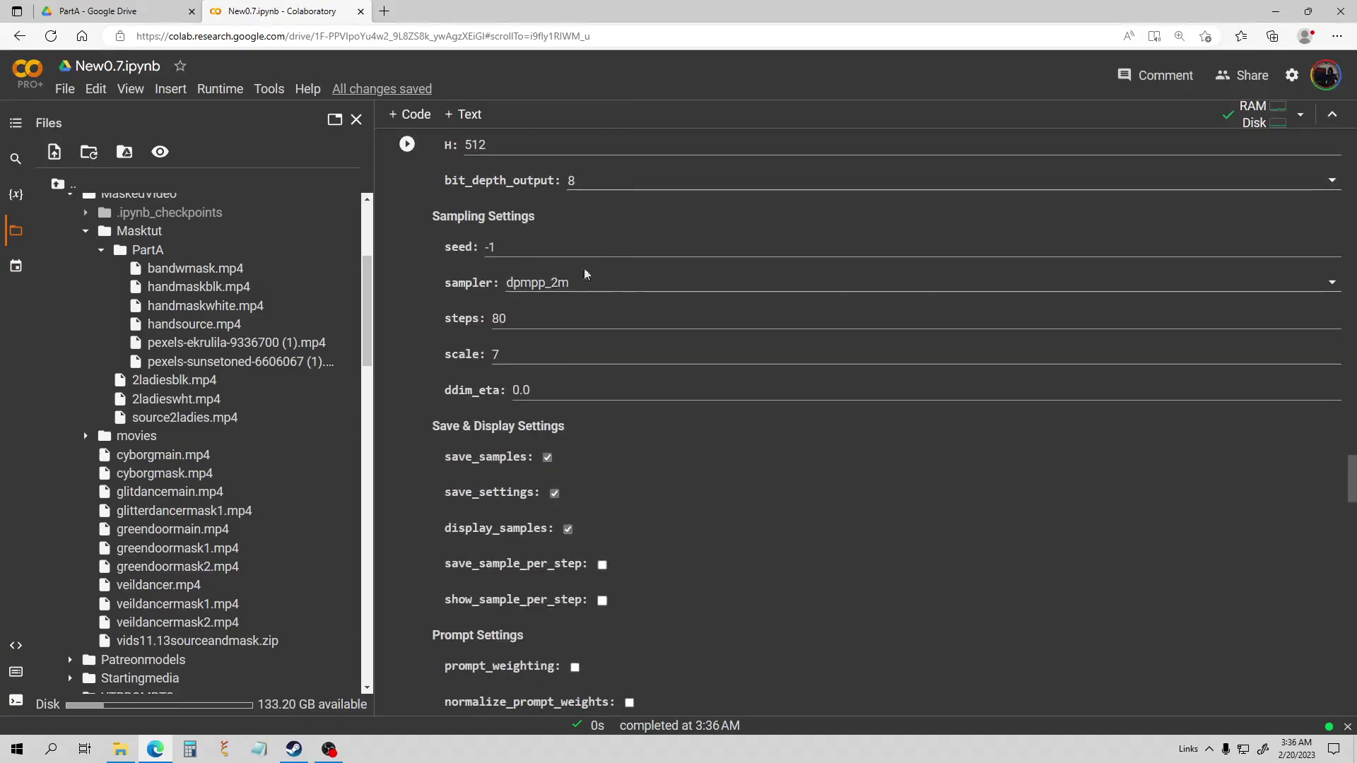
scroll(573, 293, down, 1)
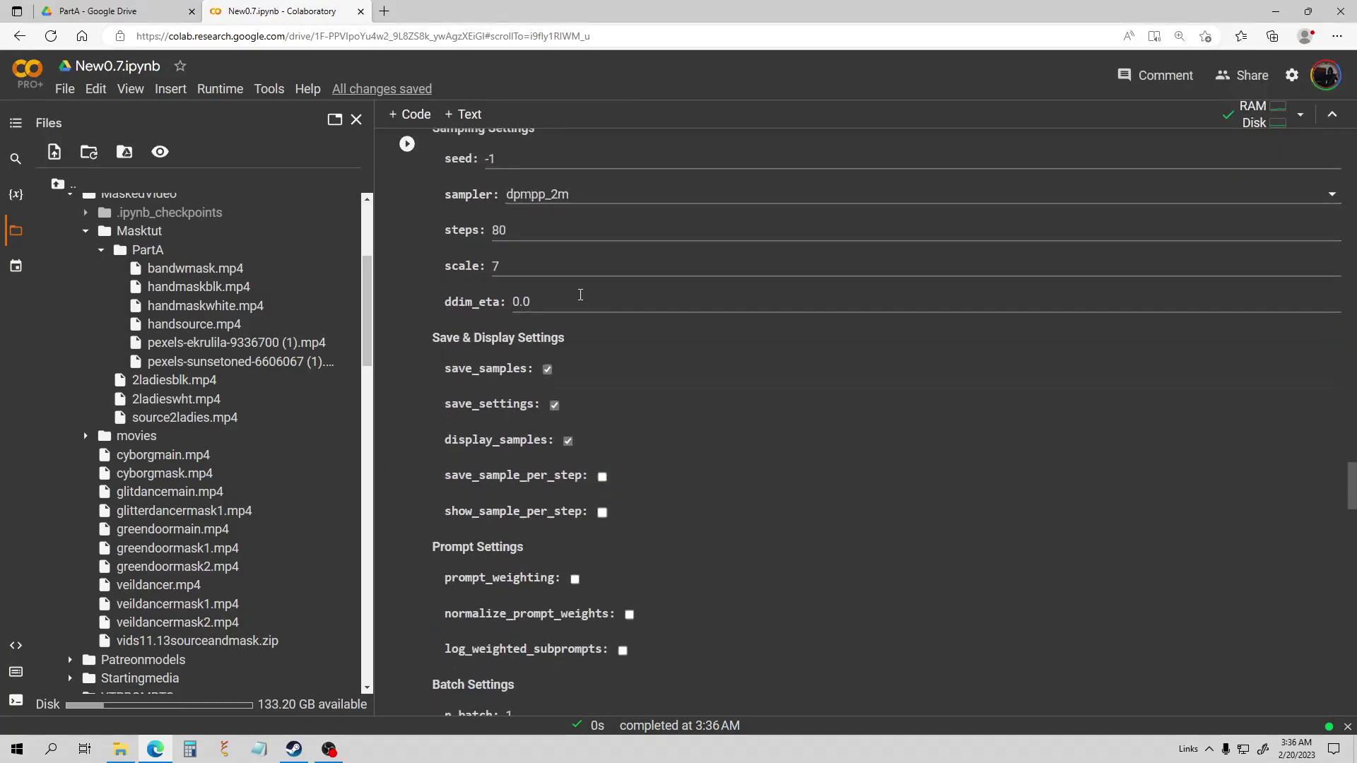
scroll(632, 306, down, 3)
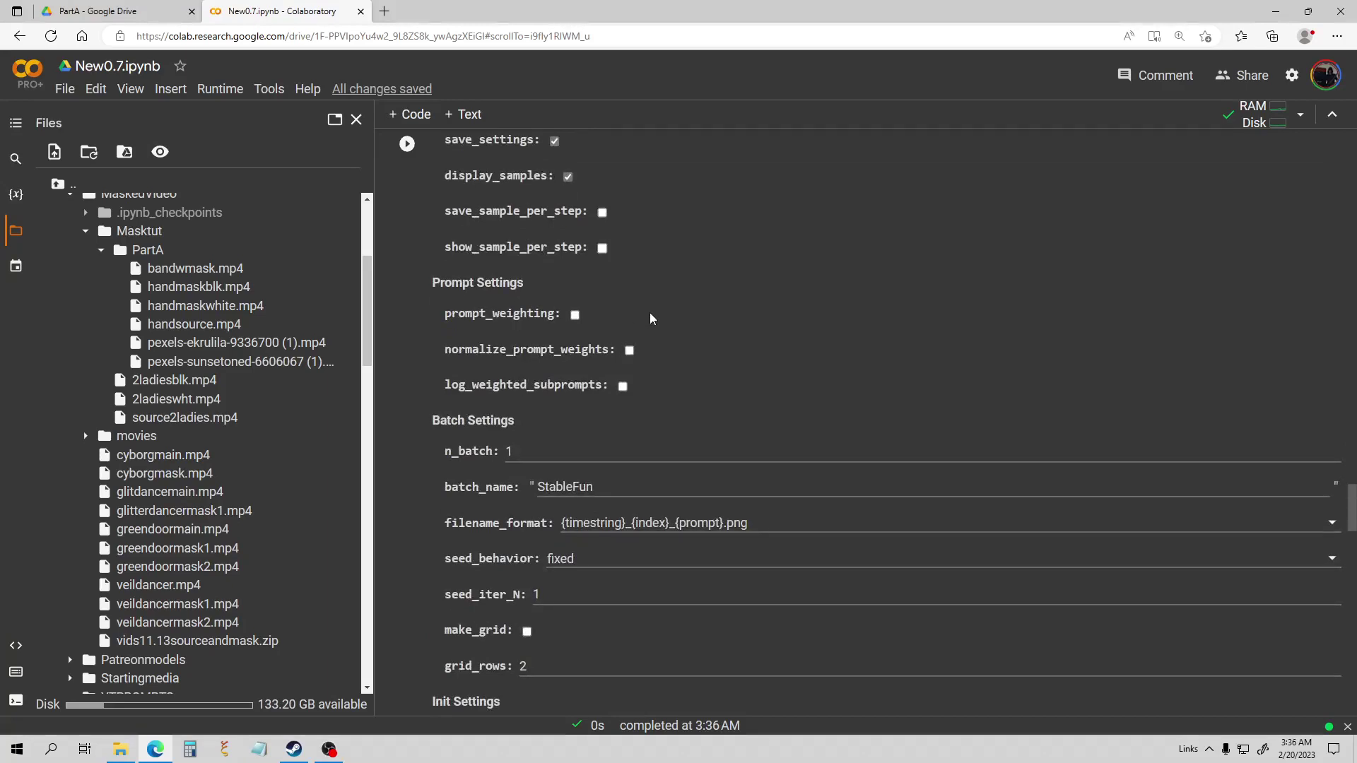
scroll(647, 346, down, 1)
drag(615, 396, 475, 402)
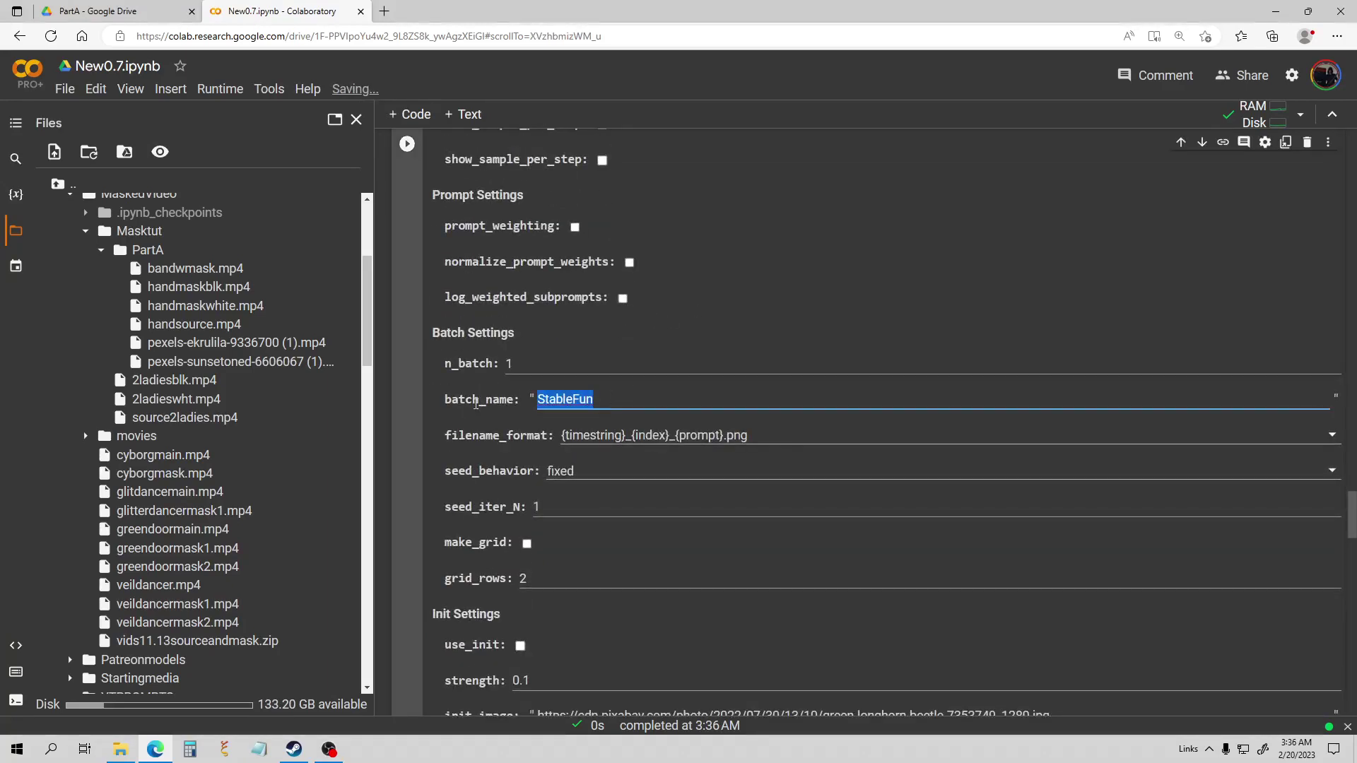
key(BackSpace)
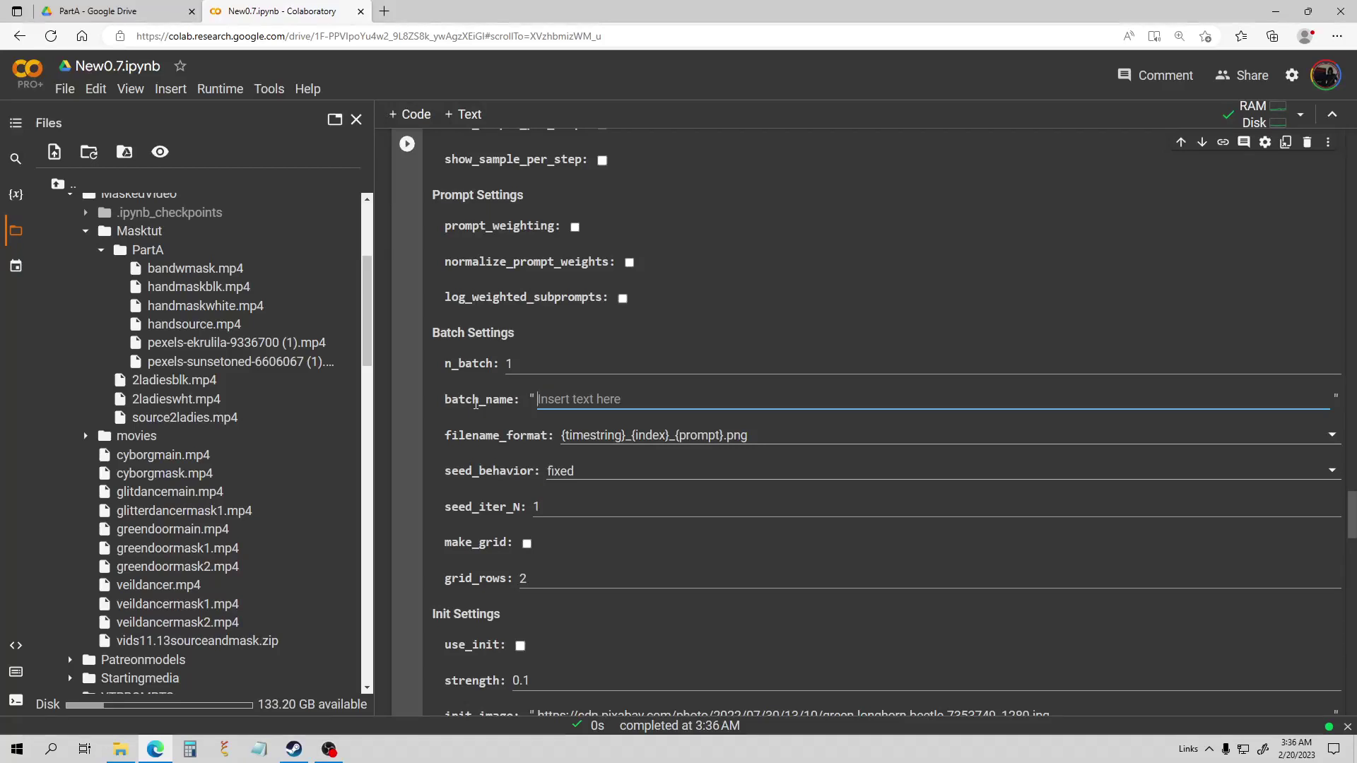
text(Masktutorial)
- Set the strength in the Init Settings to 0.6, leaving use_init disabled
scroll(495, 396, down, 4)
scroll(560, 337, down, 3)
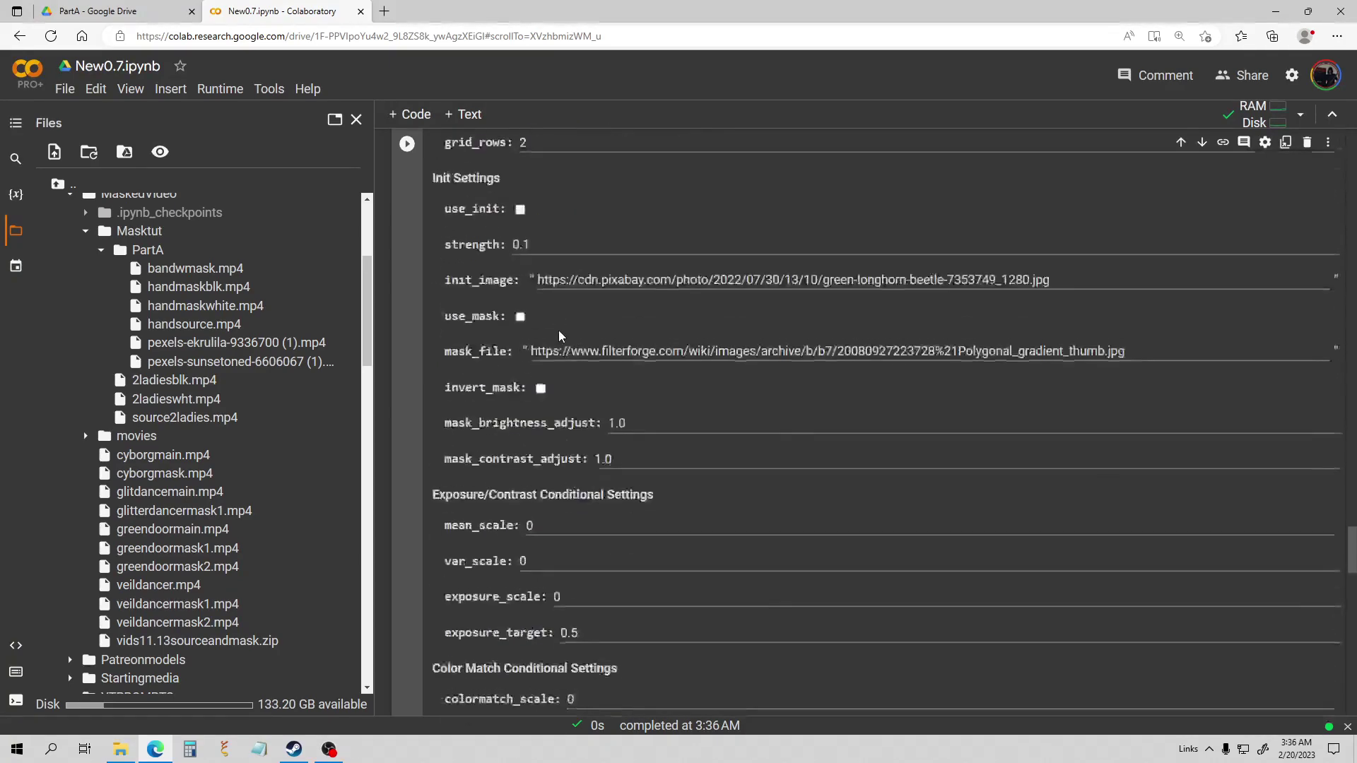
click(544, 242)
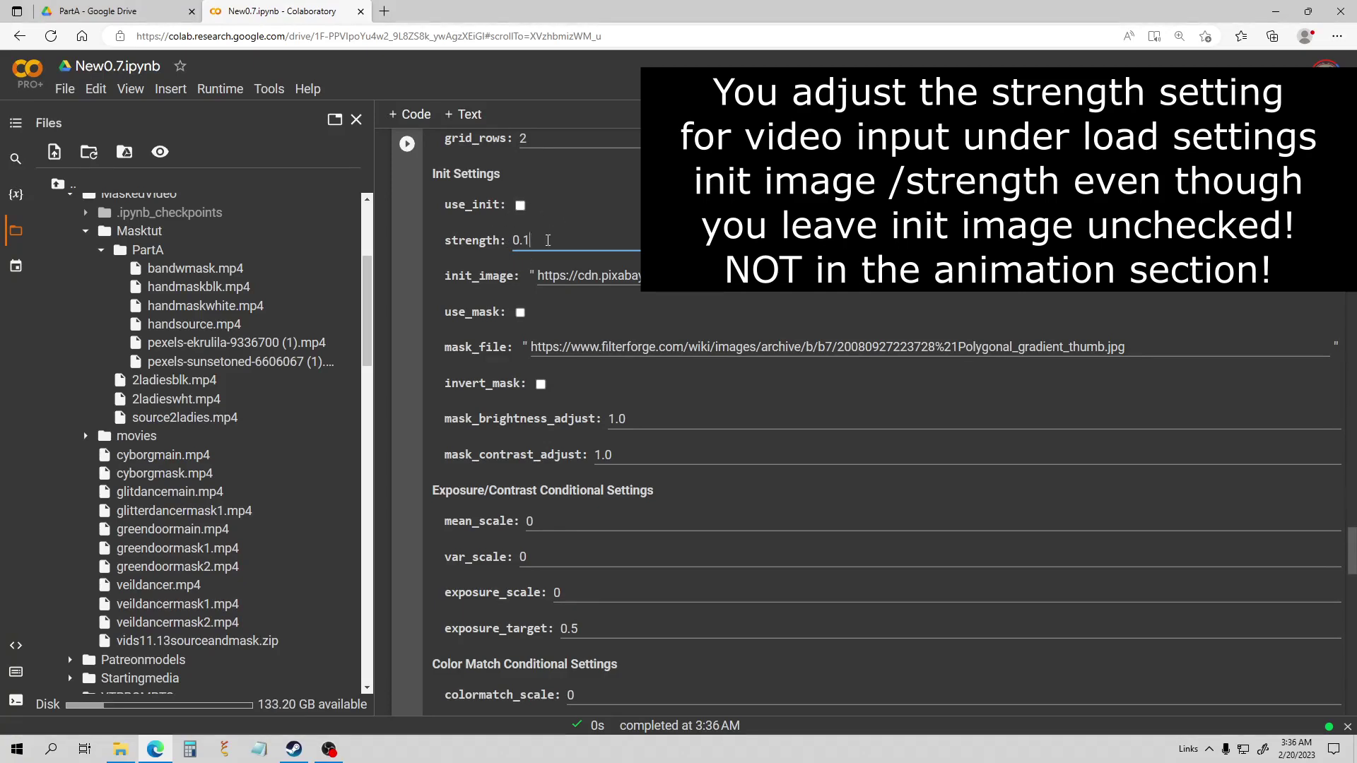
key(BackSpace)
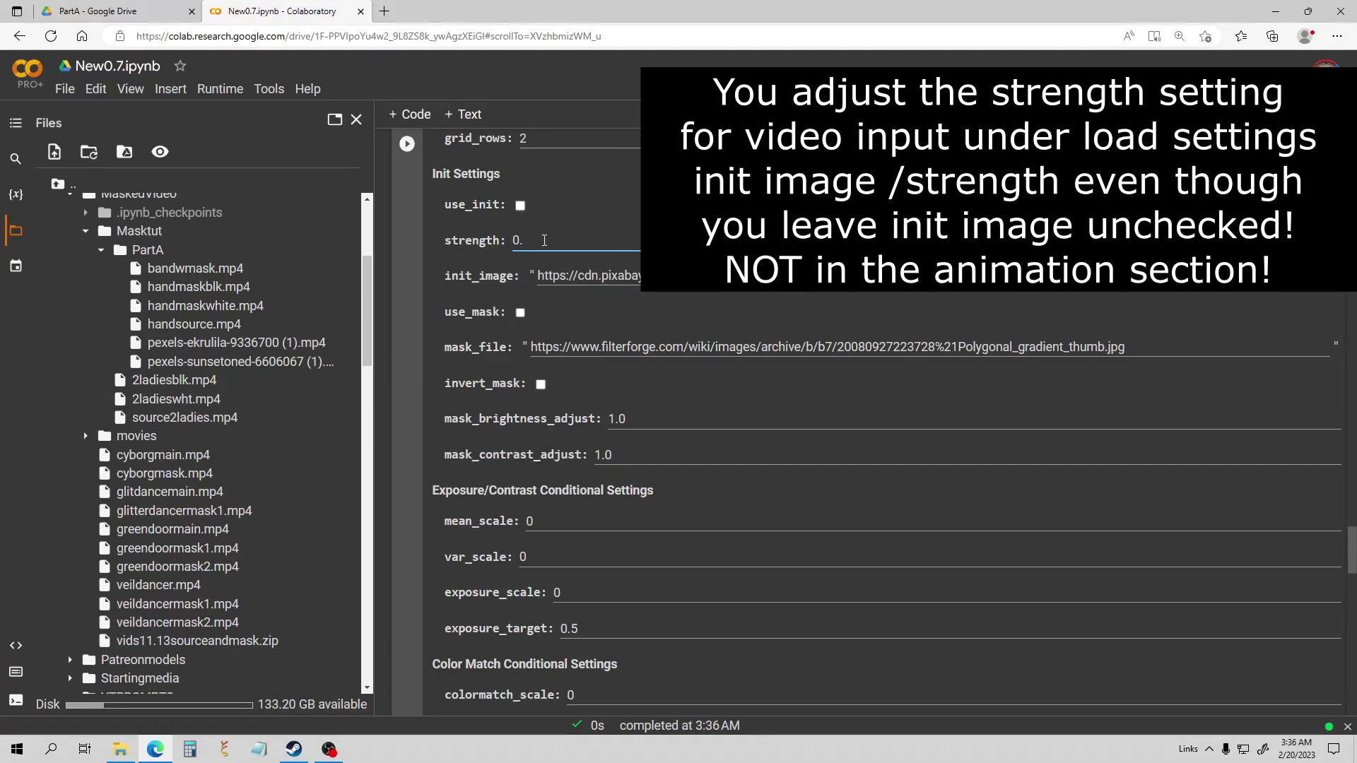
scroll(548, 238, up, 15)
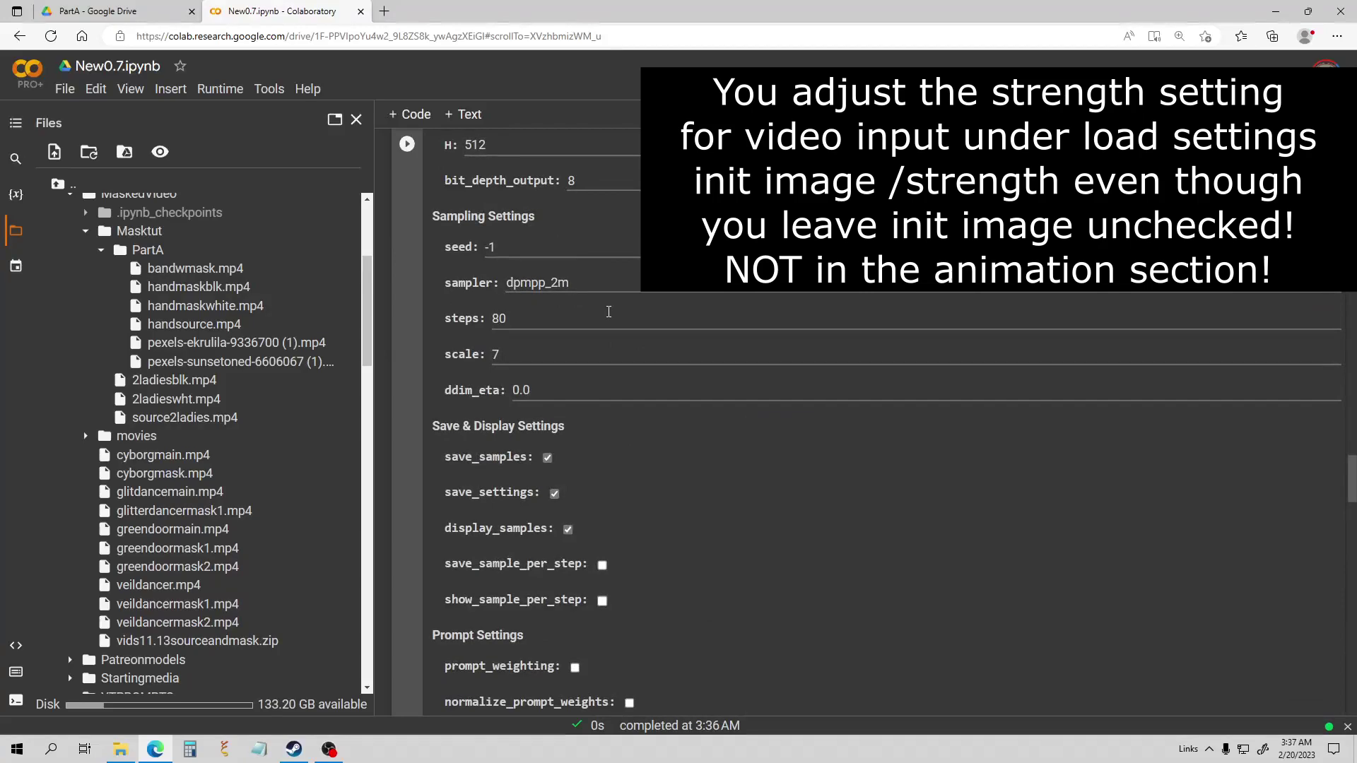
scroll(625, 318, up, 8)
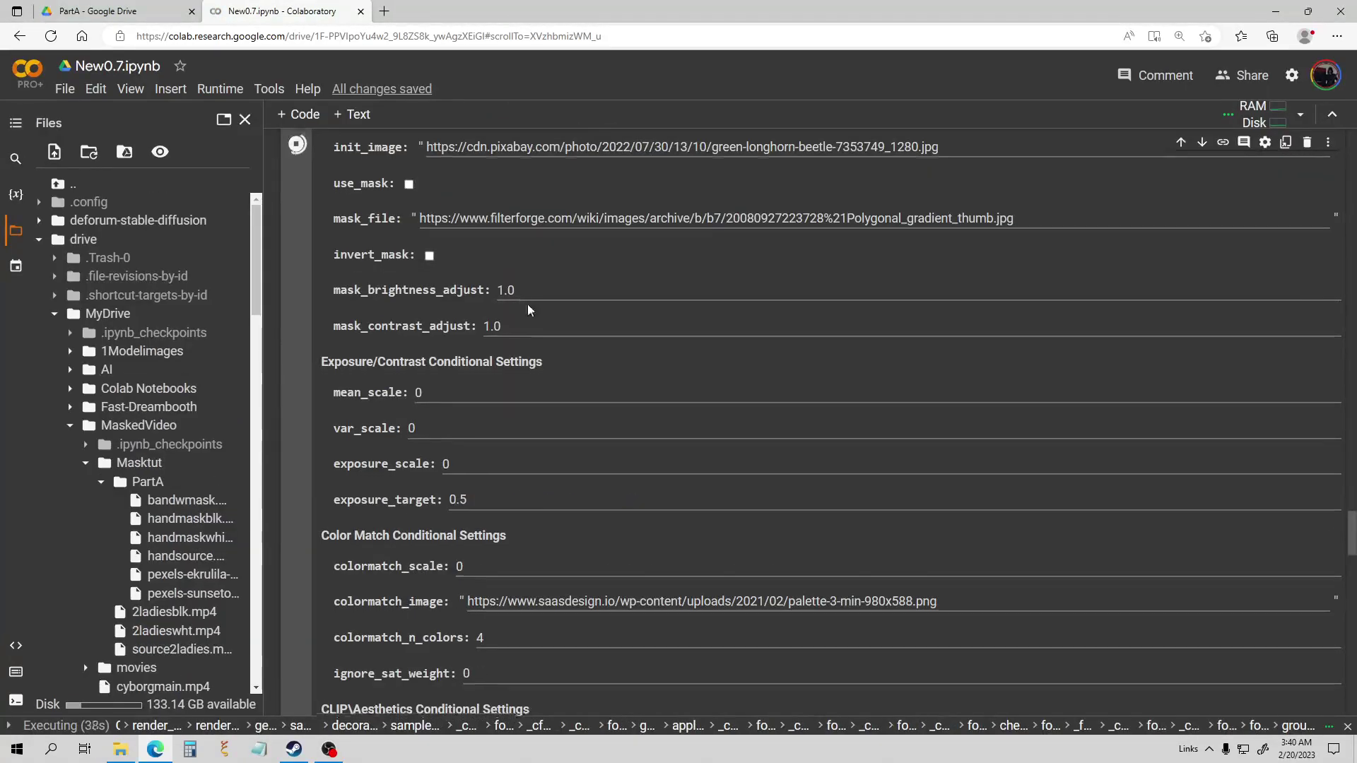
- Examine the rendered robot hand frames and their progress, and review the sampling and batch settings of the running cell
scroll(581, 311, down, 5)
scroll(582, 311, down, 15)
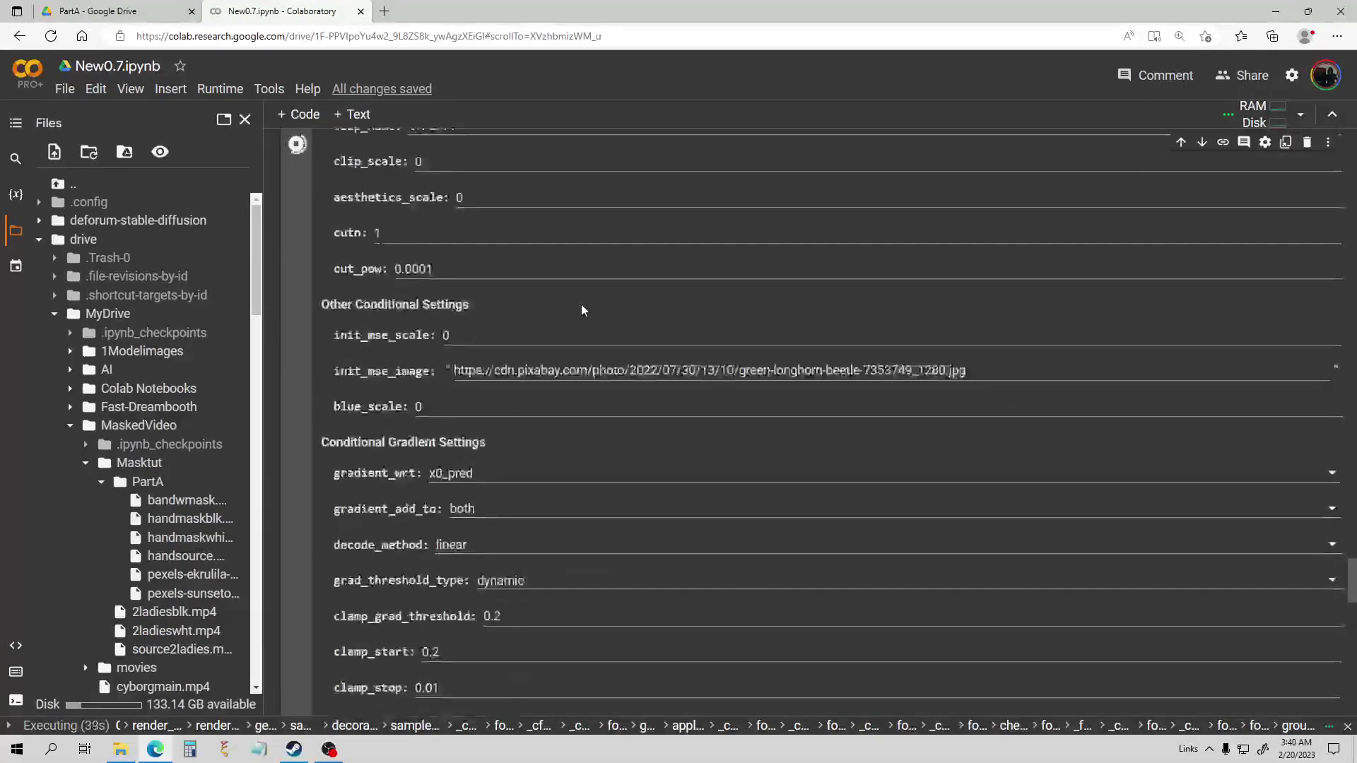
scroll(722, 323, down, 3)
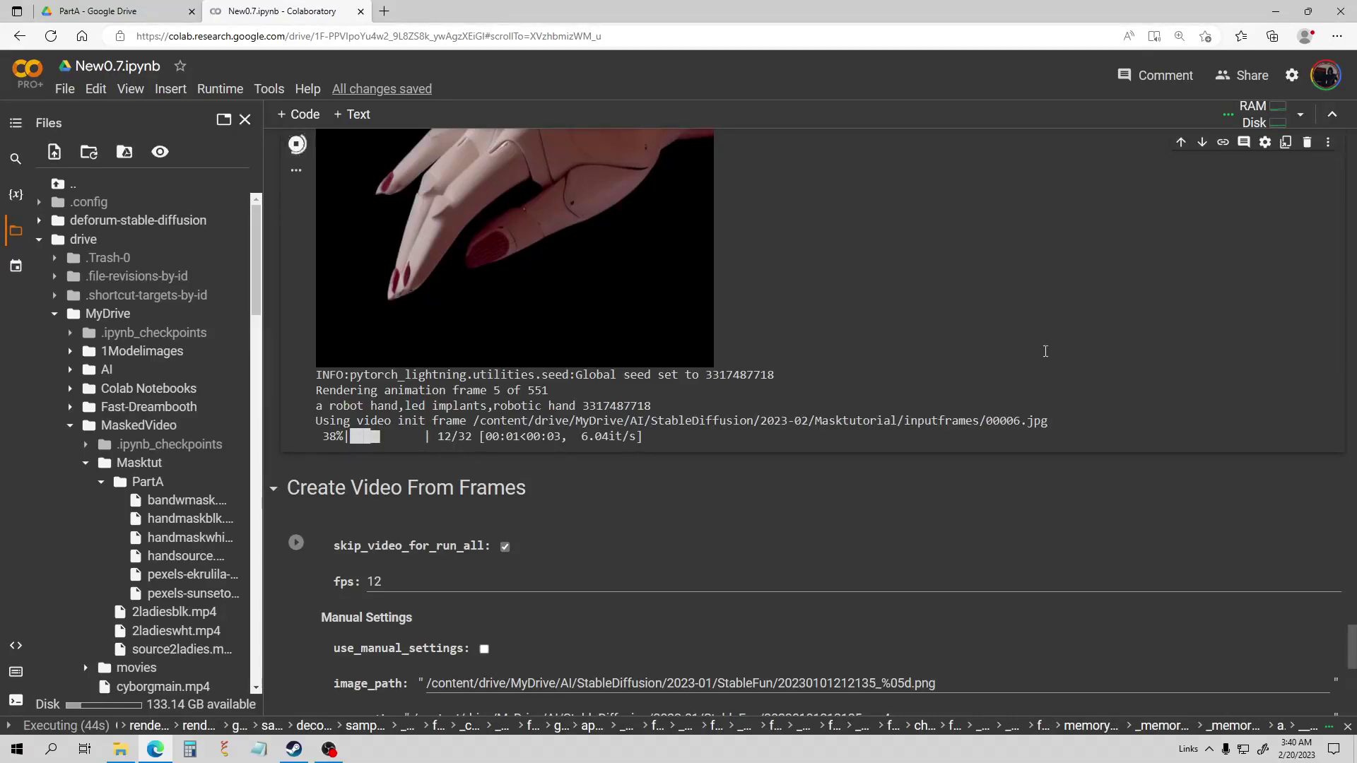
scroll(777, 346, up, 20)
scroll(609, 360, up, 5)
scroll(609, 359, down, 2)
double_click(388, 369)
scroll(577, 339, down, 2)
scroll(576, 343, down, 6)
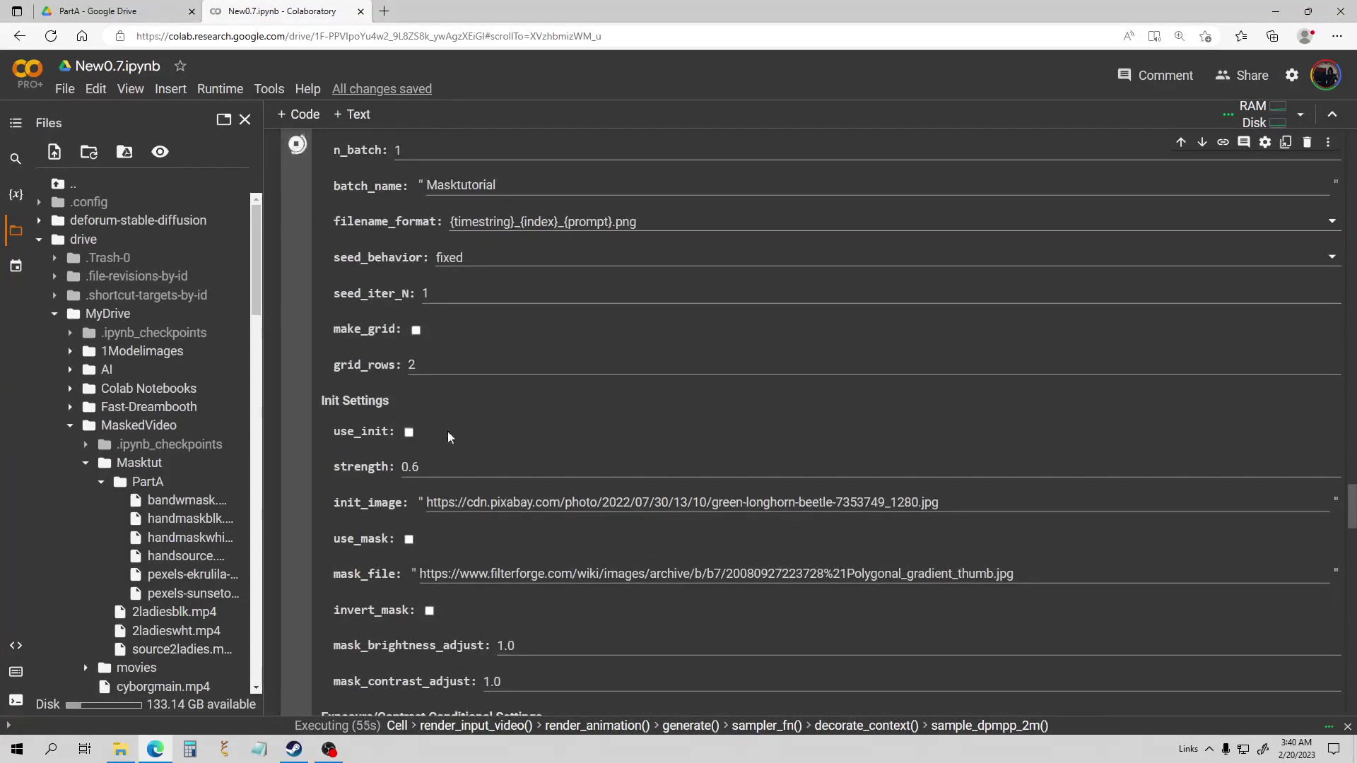
- Set the strength in the Init Settings to 0.8
click(452, 465)
scroll(462, 458, down, 2)
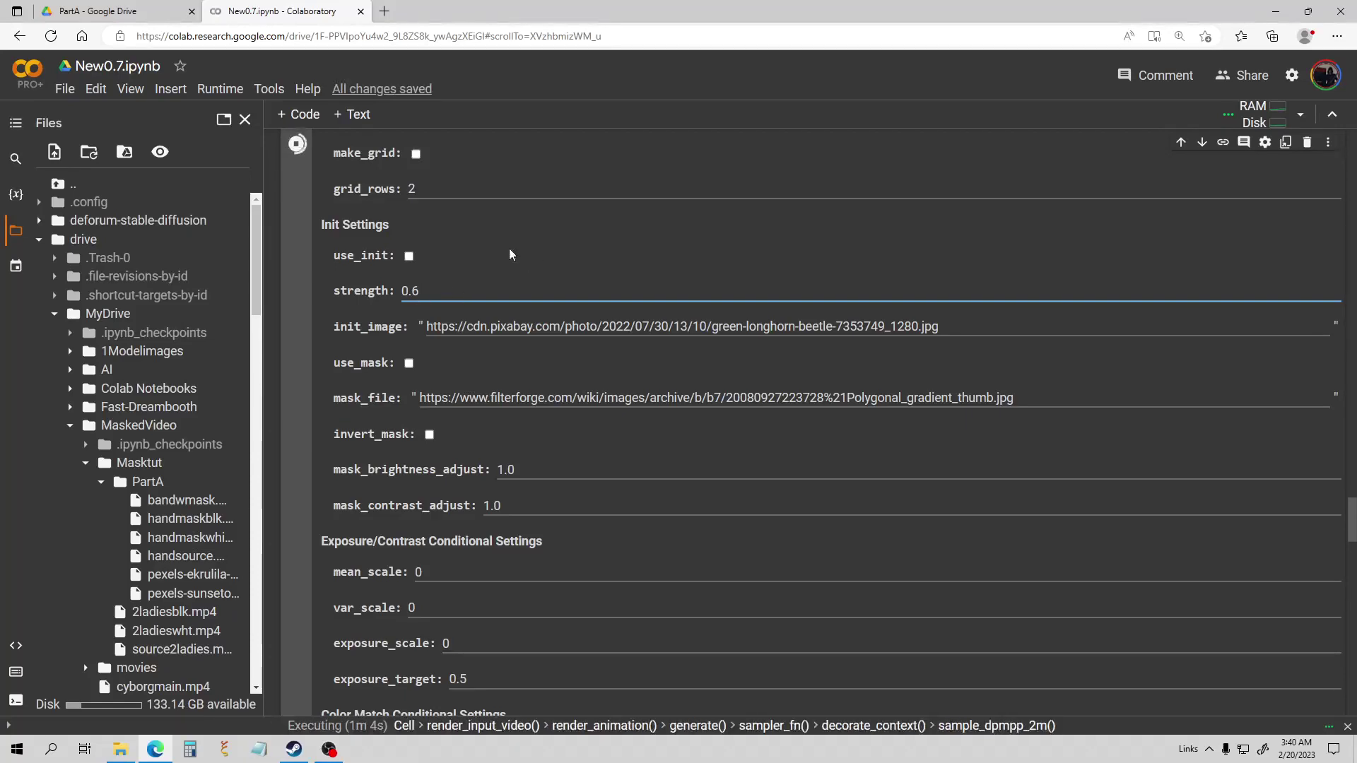
key(BackSpace)
text(8)
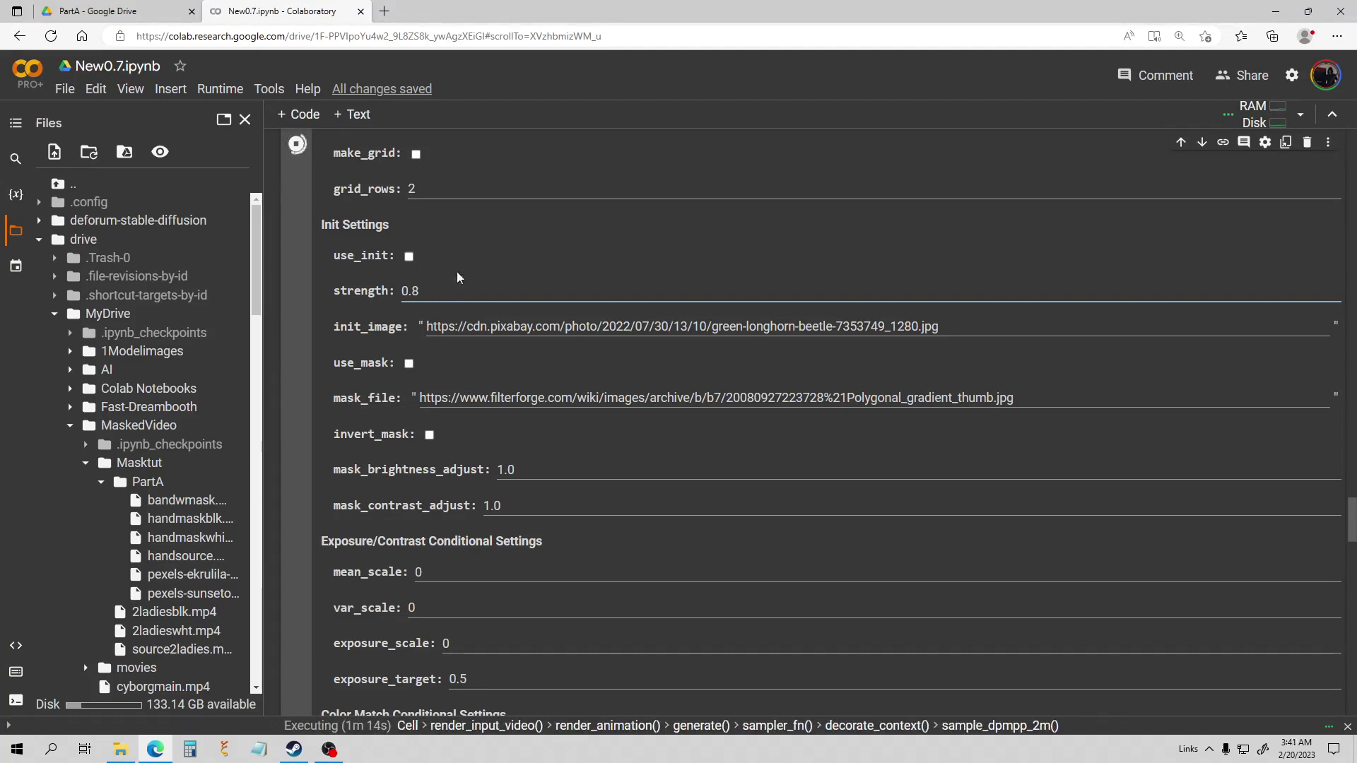
- Interrupt the running animation render, start it again with the changed strength, and view the new hand frames
scroll(460, 270, up, 5)
click(295, 144)
scroll(537, 270, down, 15)
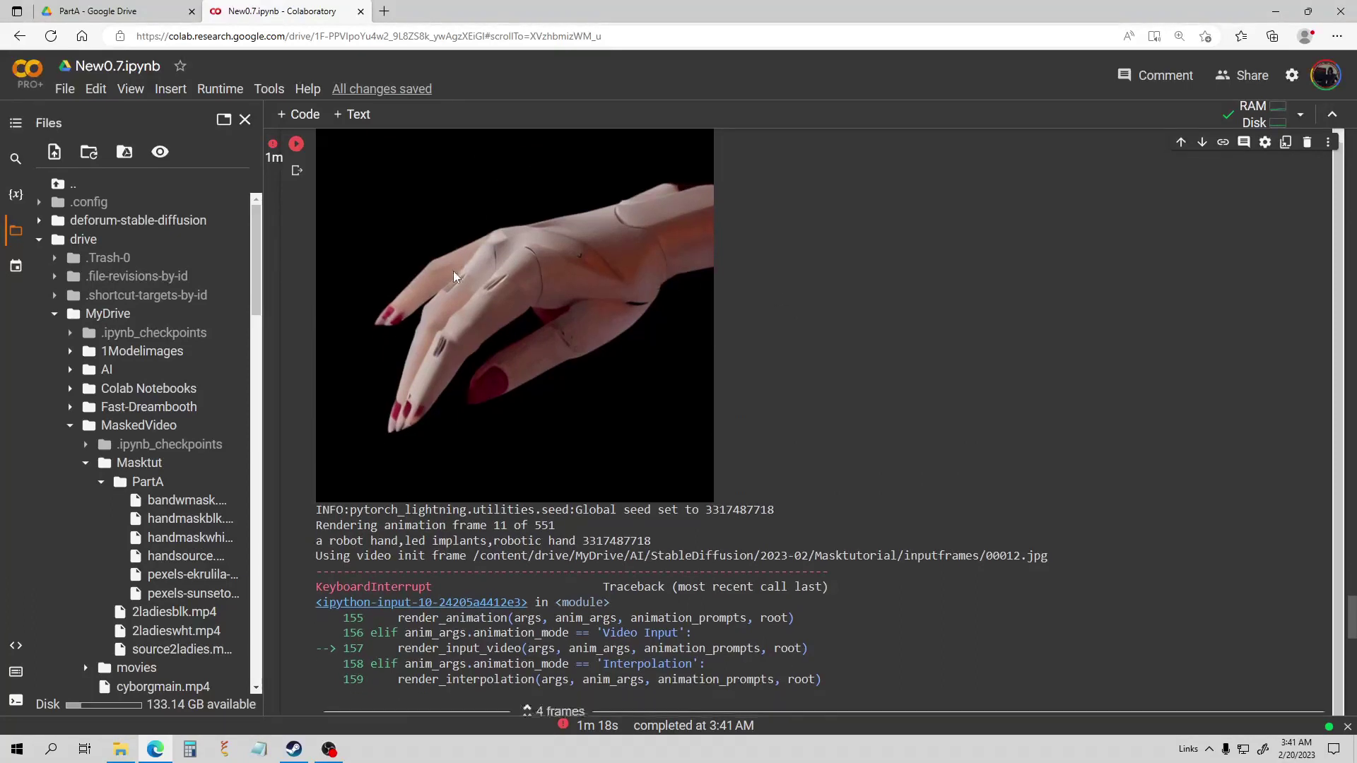
click(296, 143)
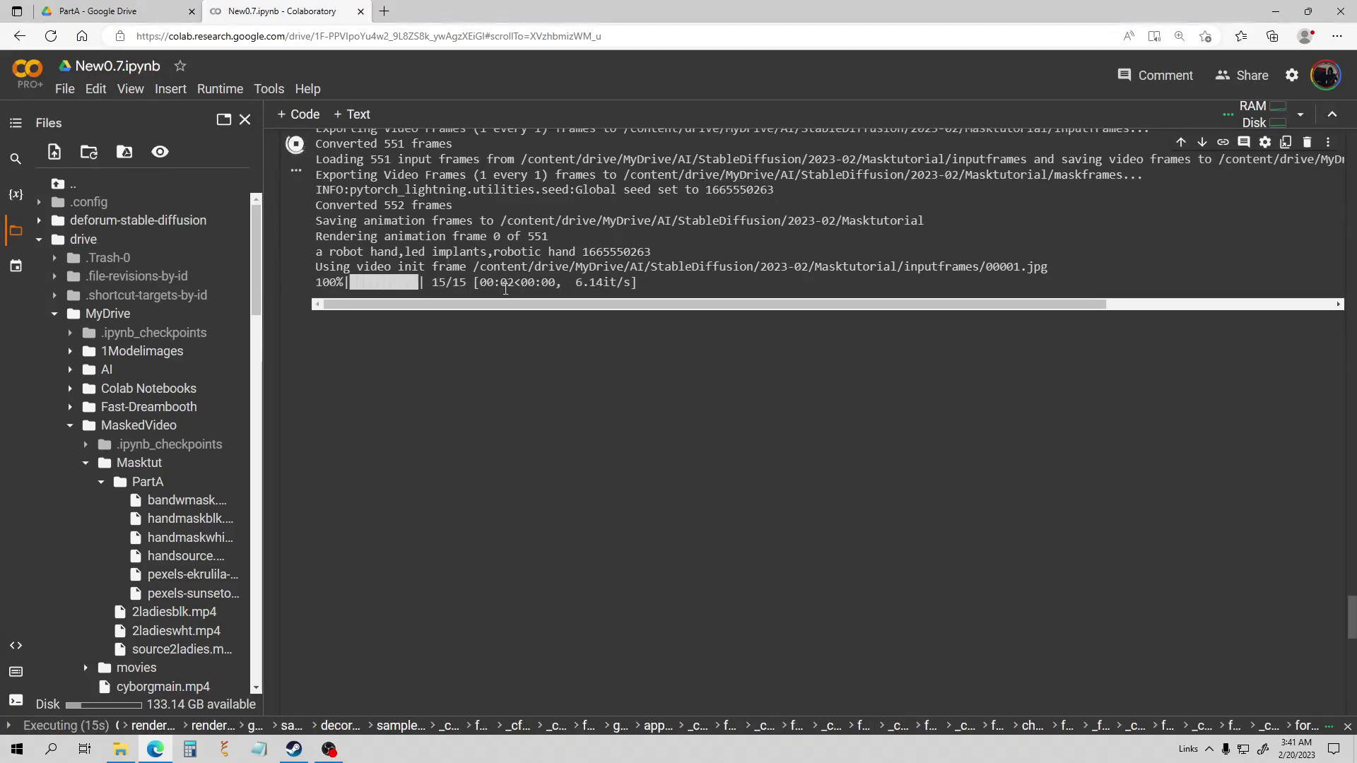
scroll(657, 469, up, 3)
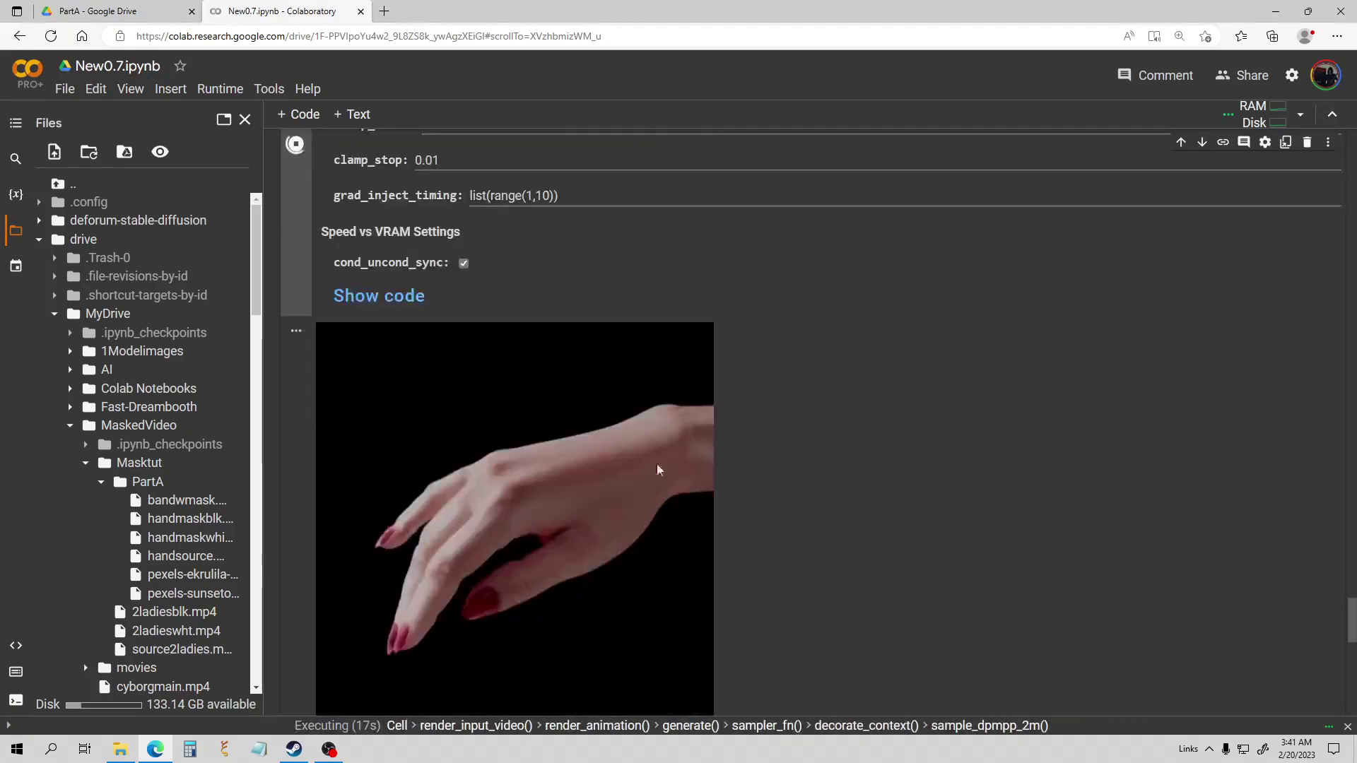
scroll(636, 469, down, 2)
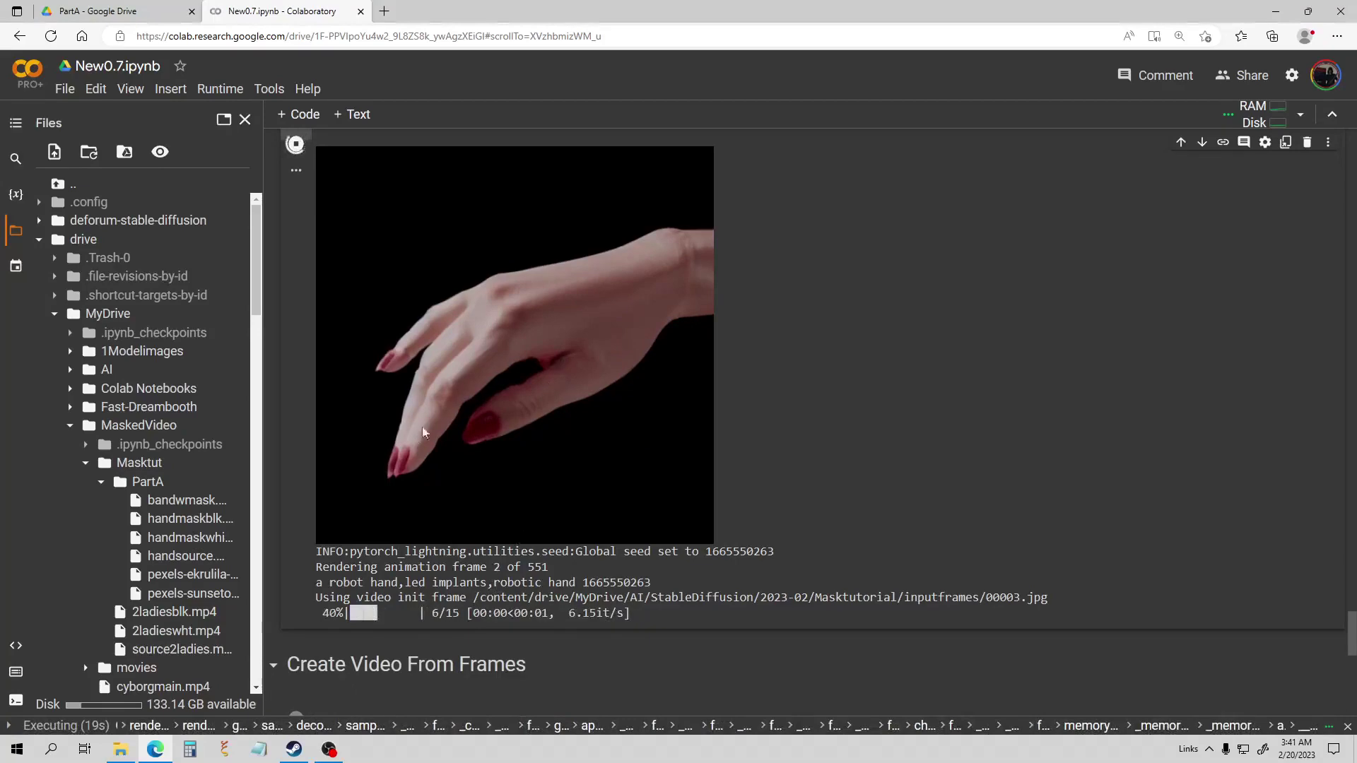
- Stop the current render and set the strength in the Init Settings back to 0.6
scroll(424, 247, up, 15)
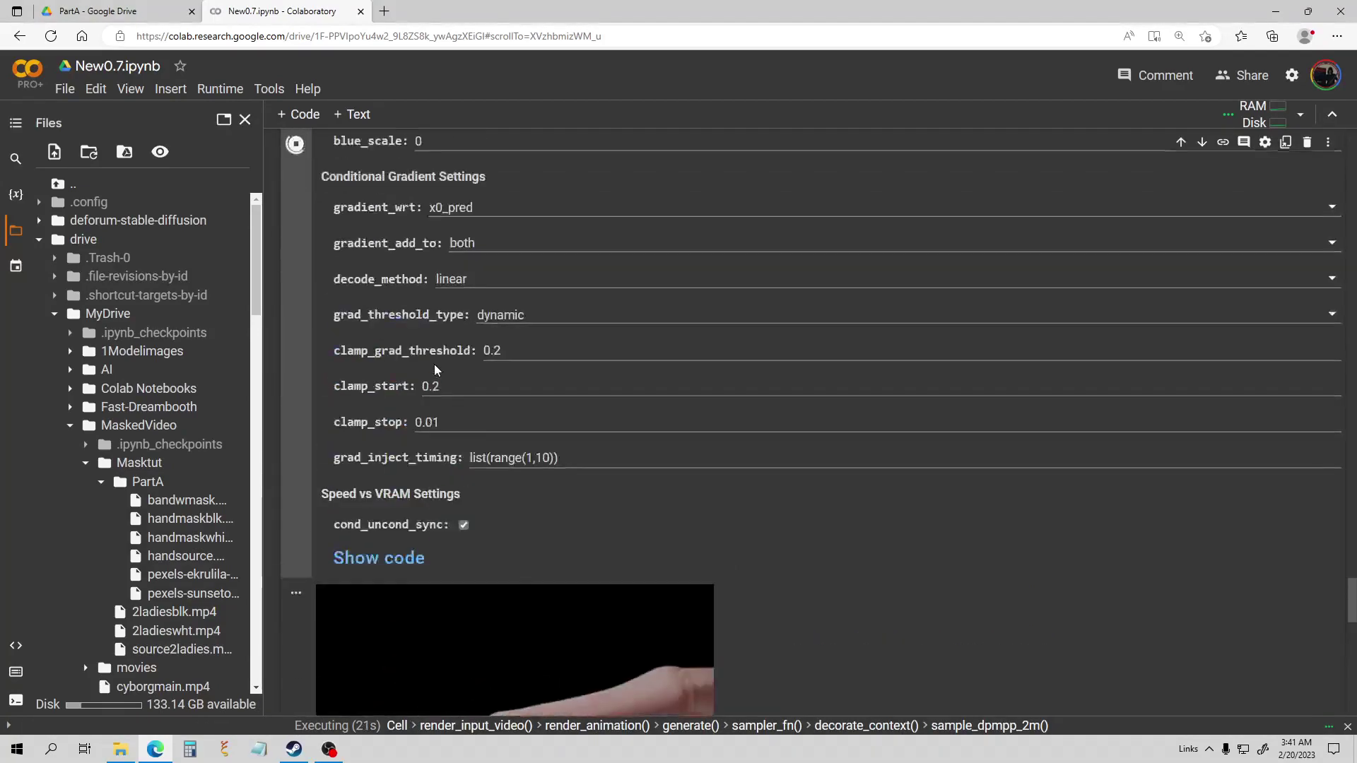
click(295, 160)
scroll(576, 442, up, 10)
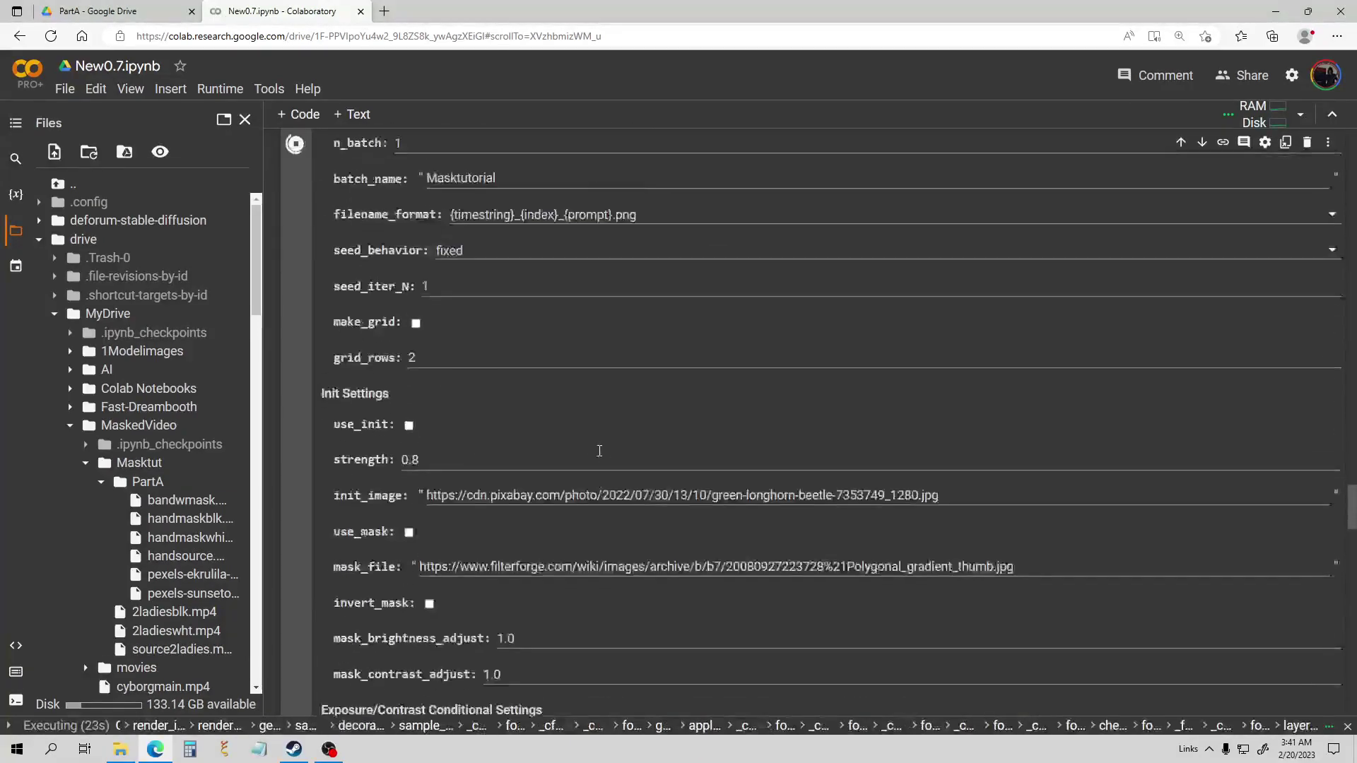
scroll(576, 442, down, 1)
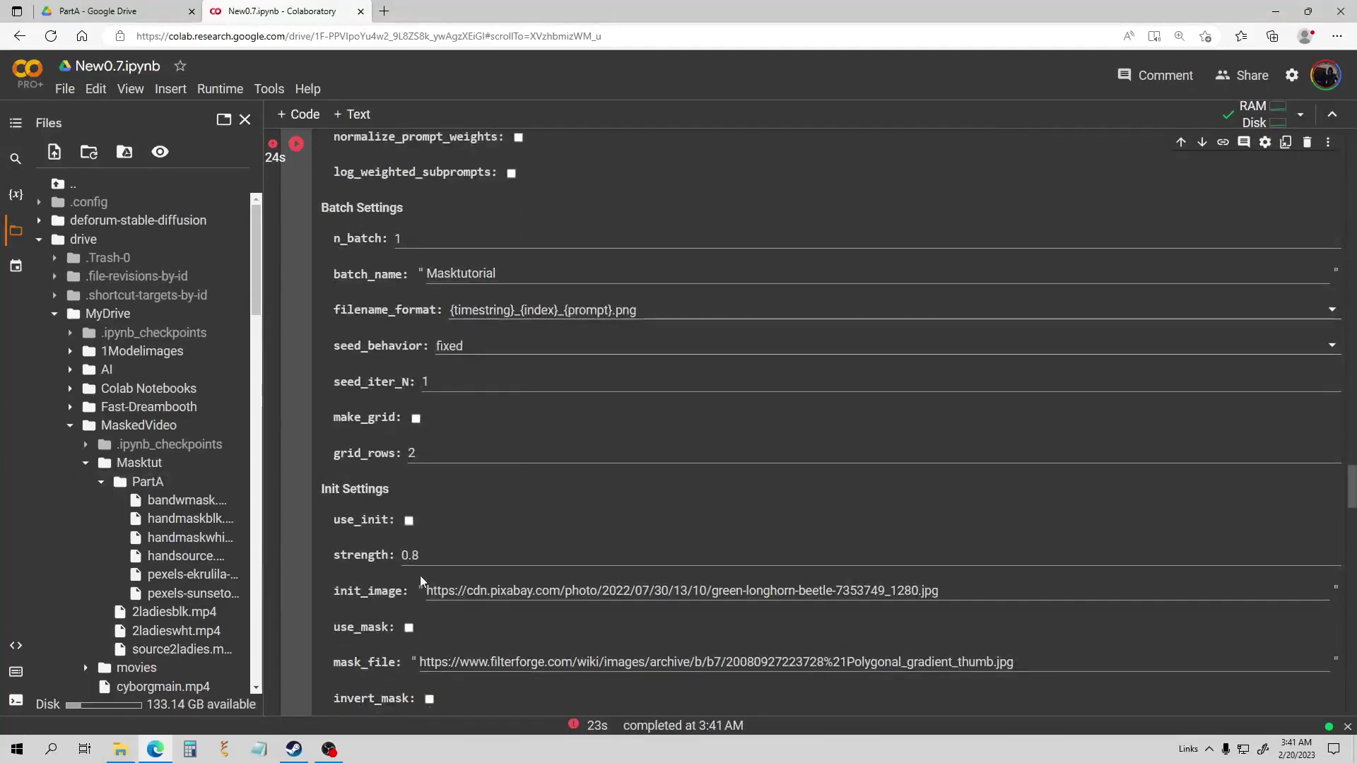
click(437, 549)
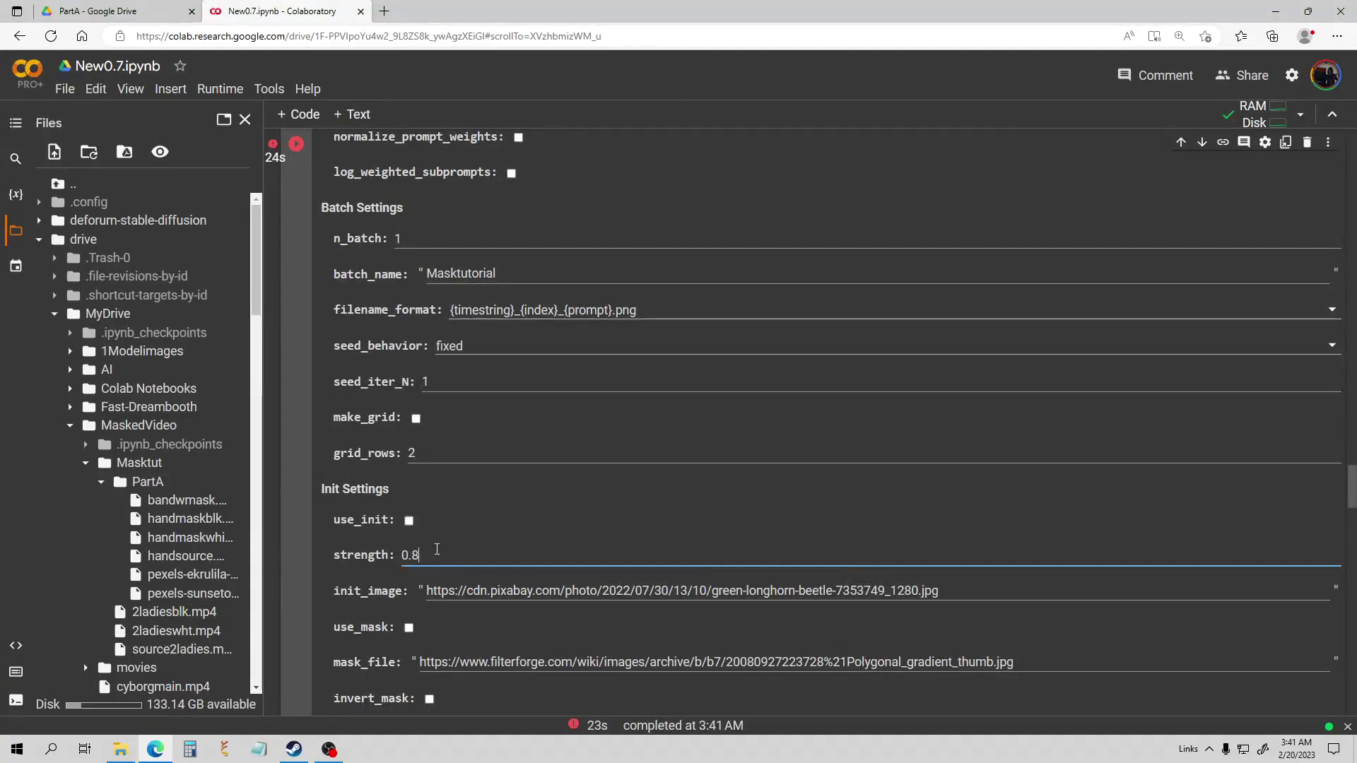
key(BackSpace)
- Run the animation render cell again and view the generated hand frames in its output
scroll(667, 407, up, 15)
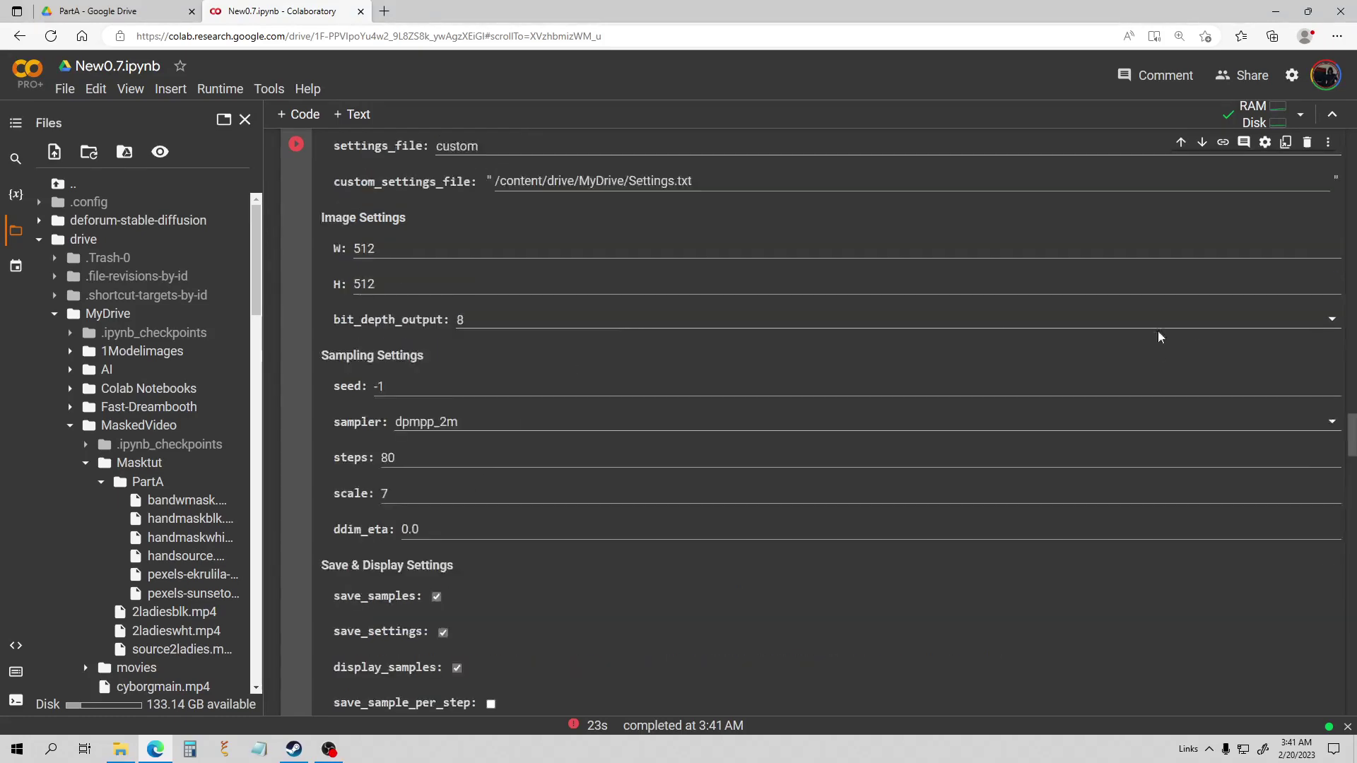
click(296, 432)
scroll(591, 342, down, 12)
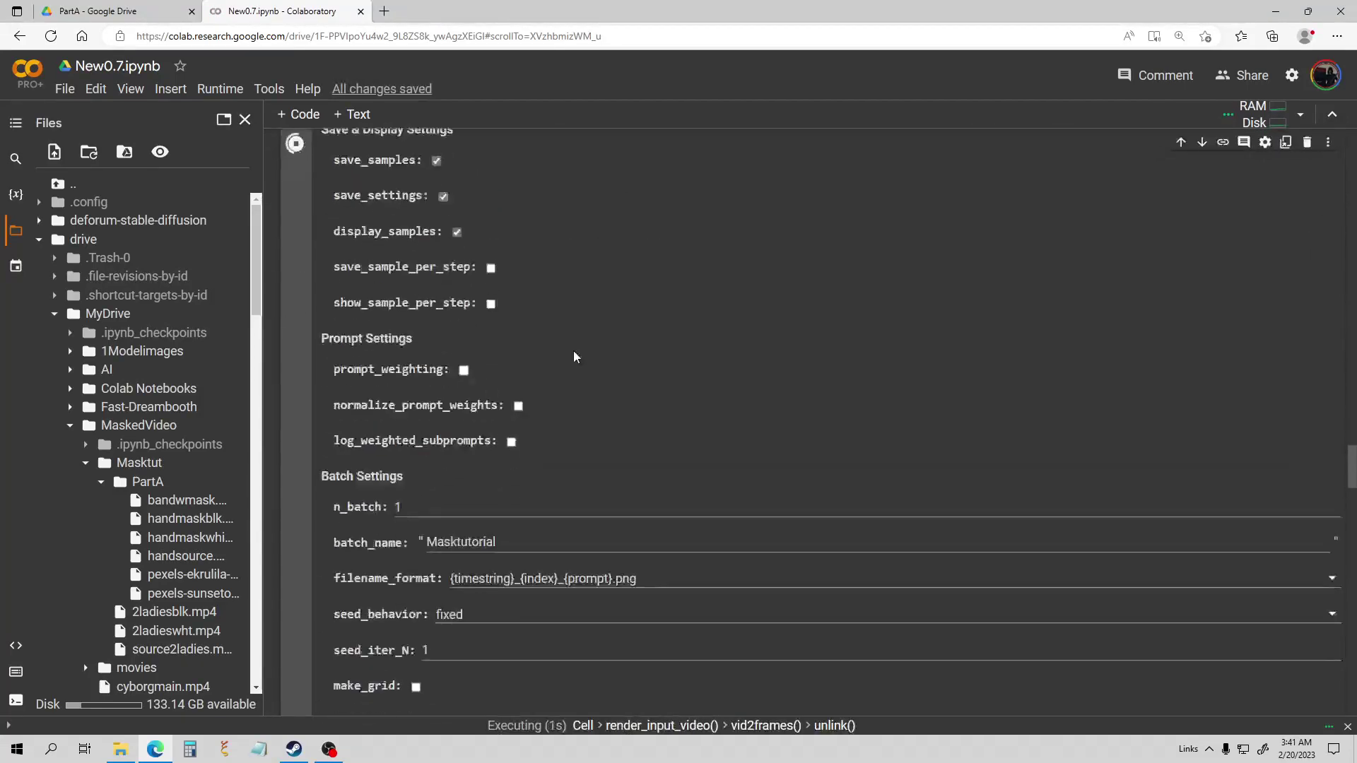
scroll(575, 346, down, 4)
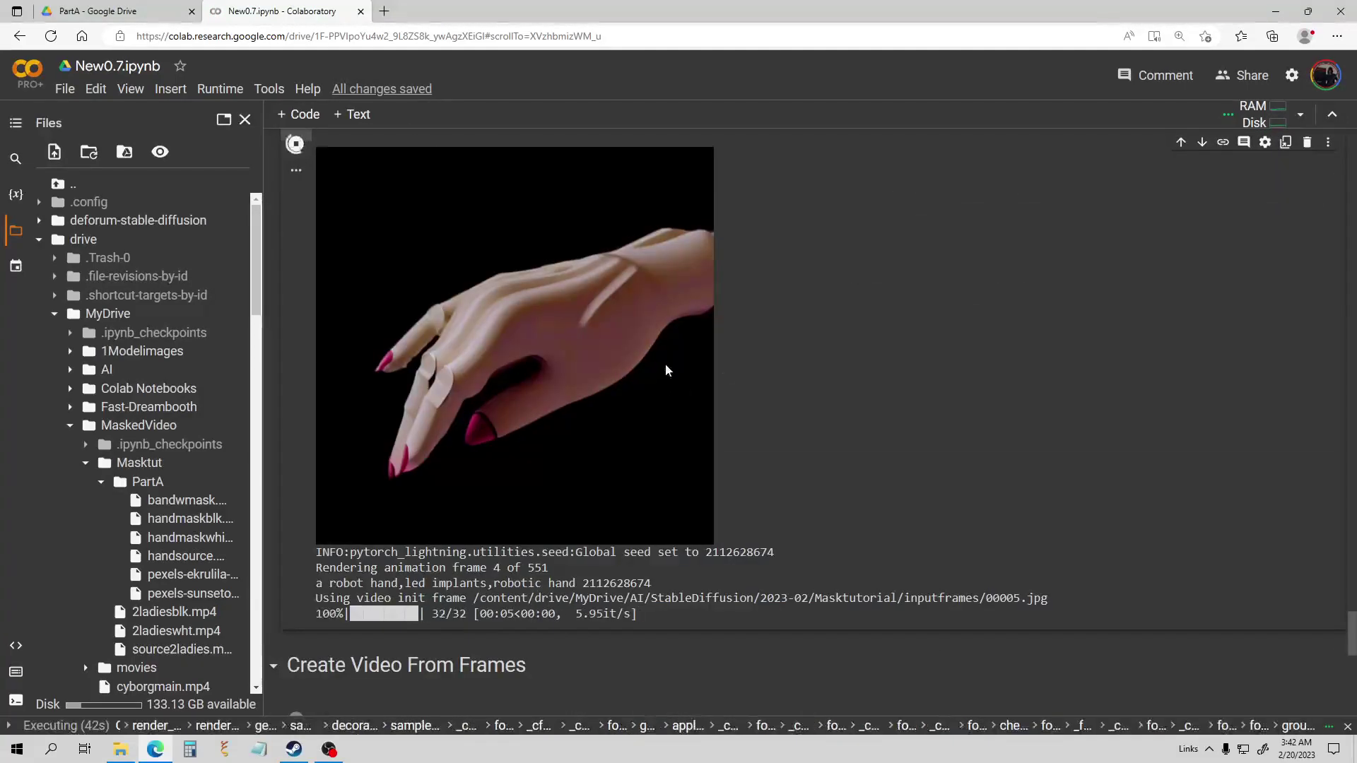
- Examine the color_coherence options in the Coherence section of the animation settings and pick Match Frame 0 LAB
scroll(532, 391, up, 6)
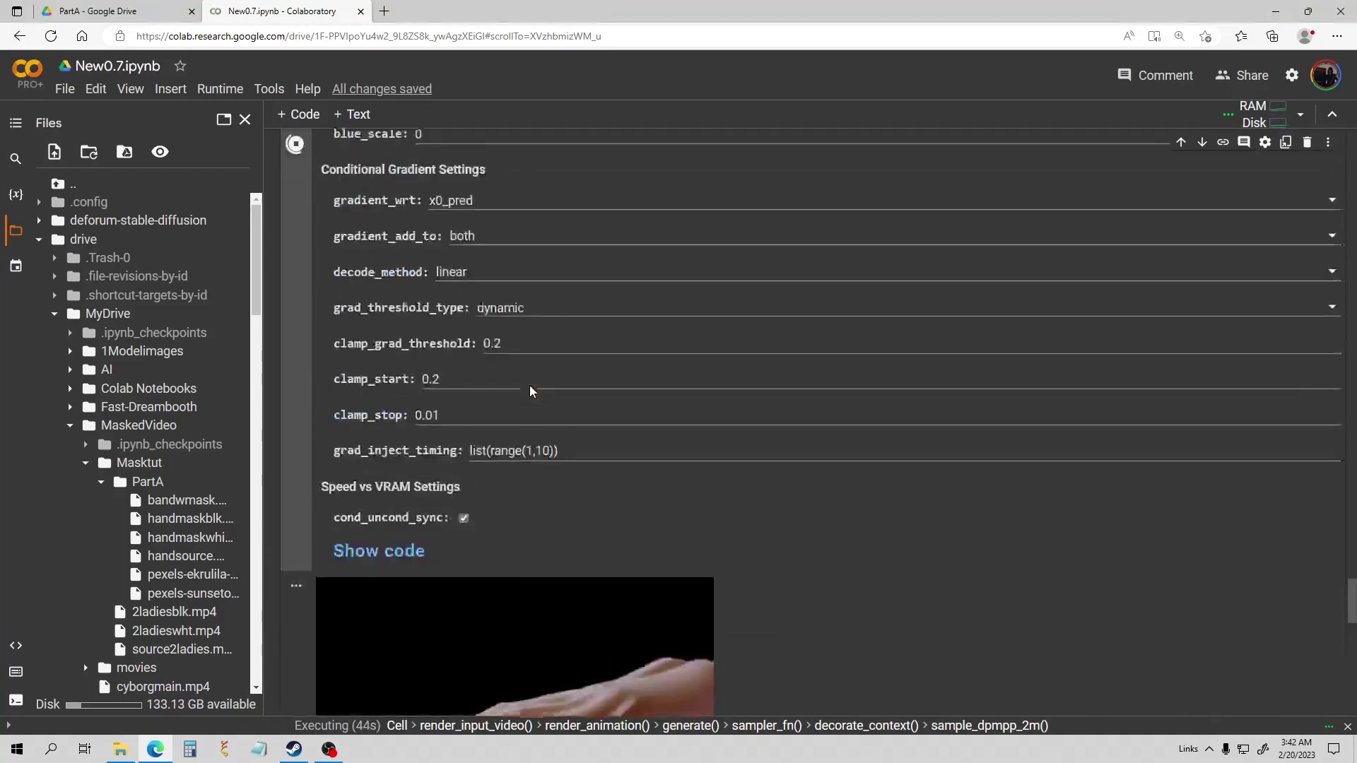
scroll(531, 391, up, 20)
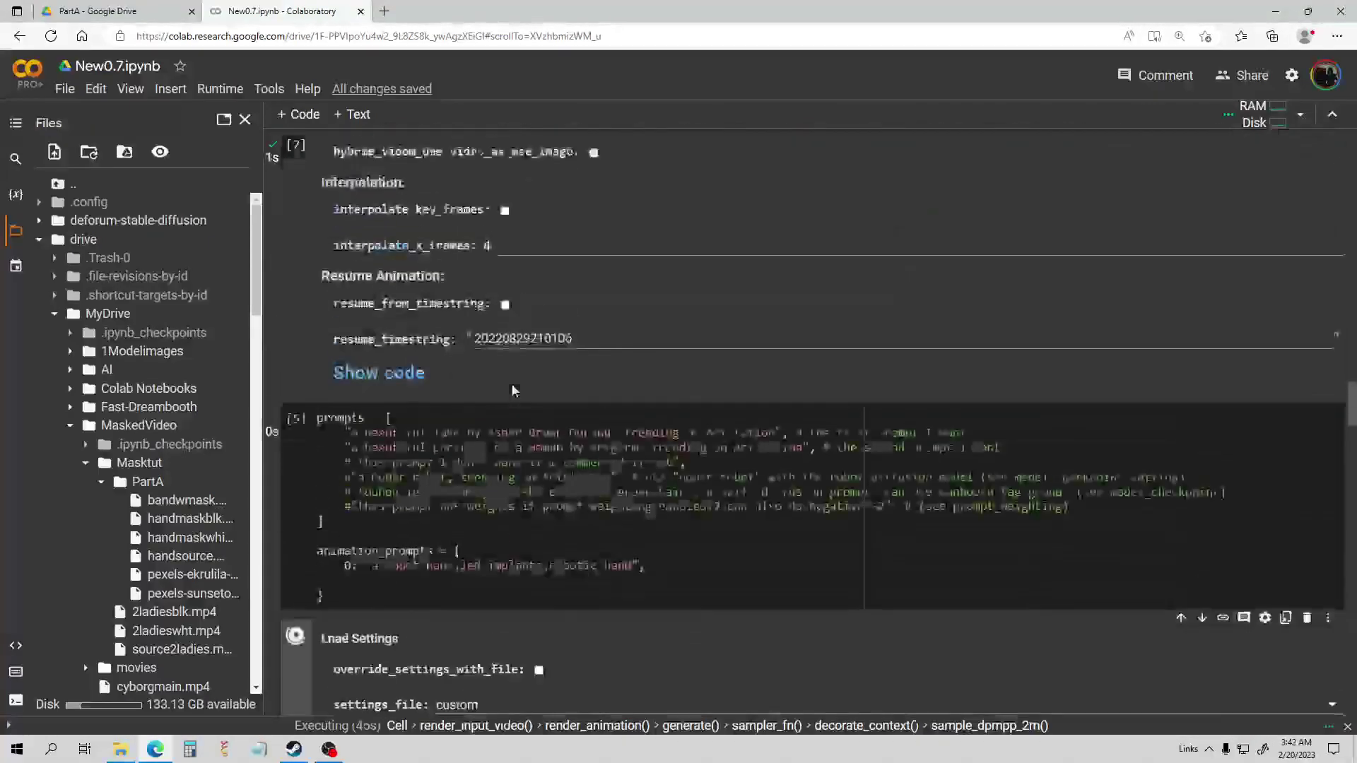
scroll(514, 391, up, 6)
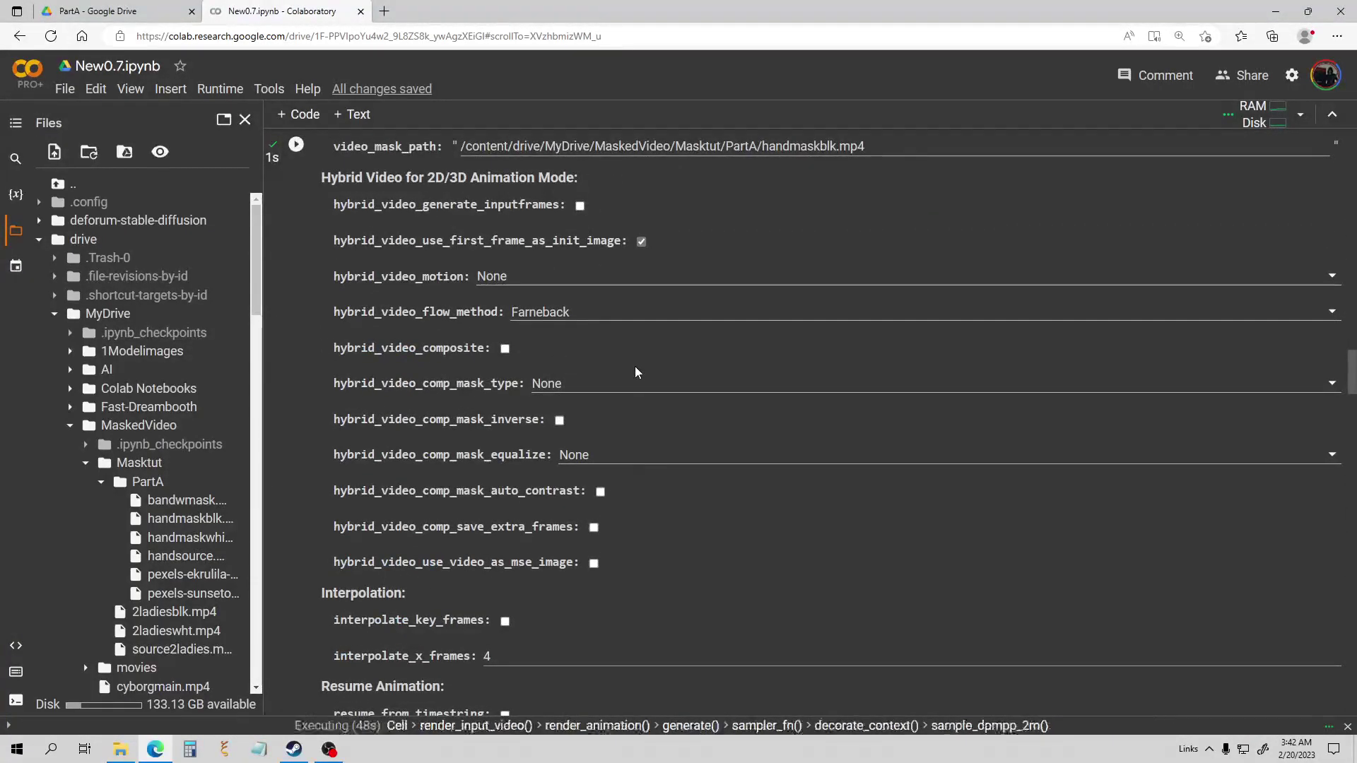
scroll(635, 372, up, 5)
scroll(633, 340, up, 6)
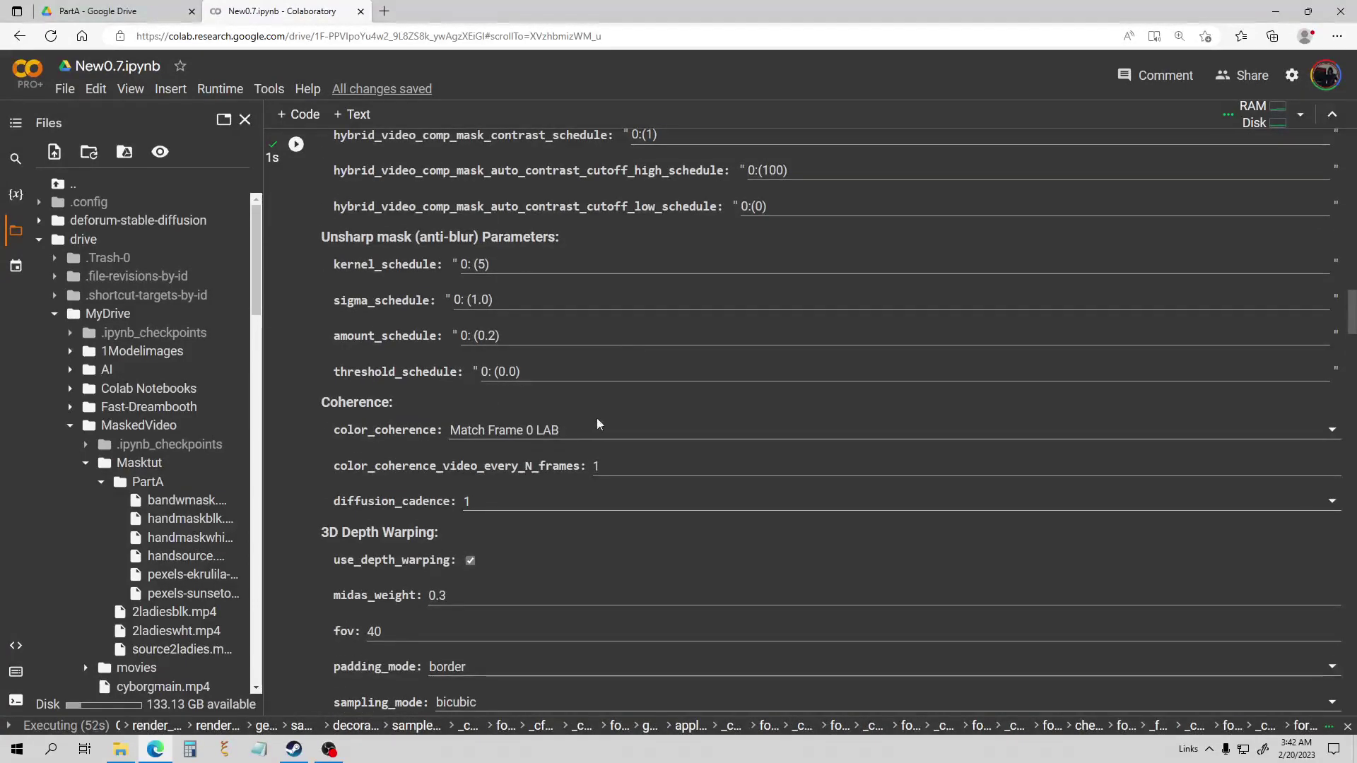
click(576, 432)
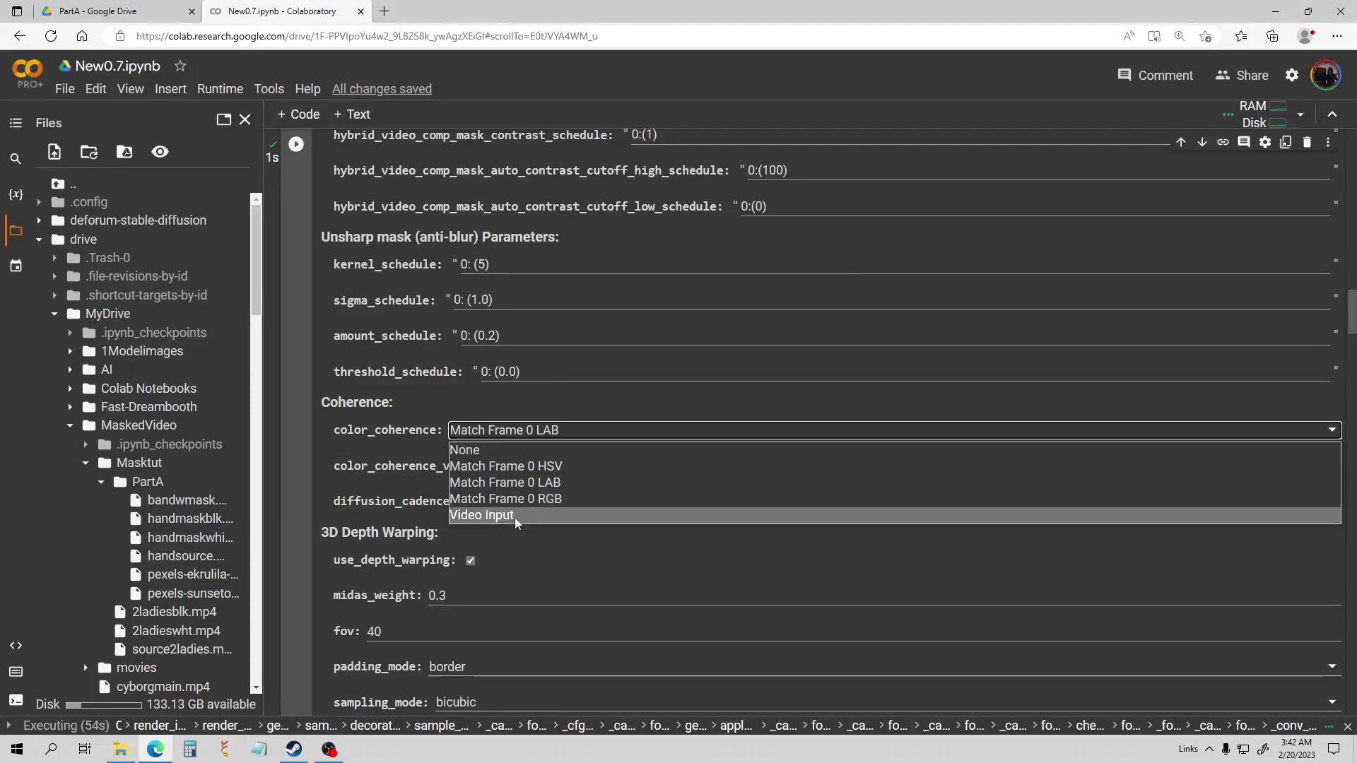
click(577, 483)
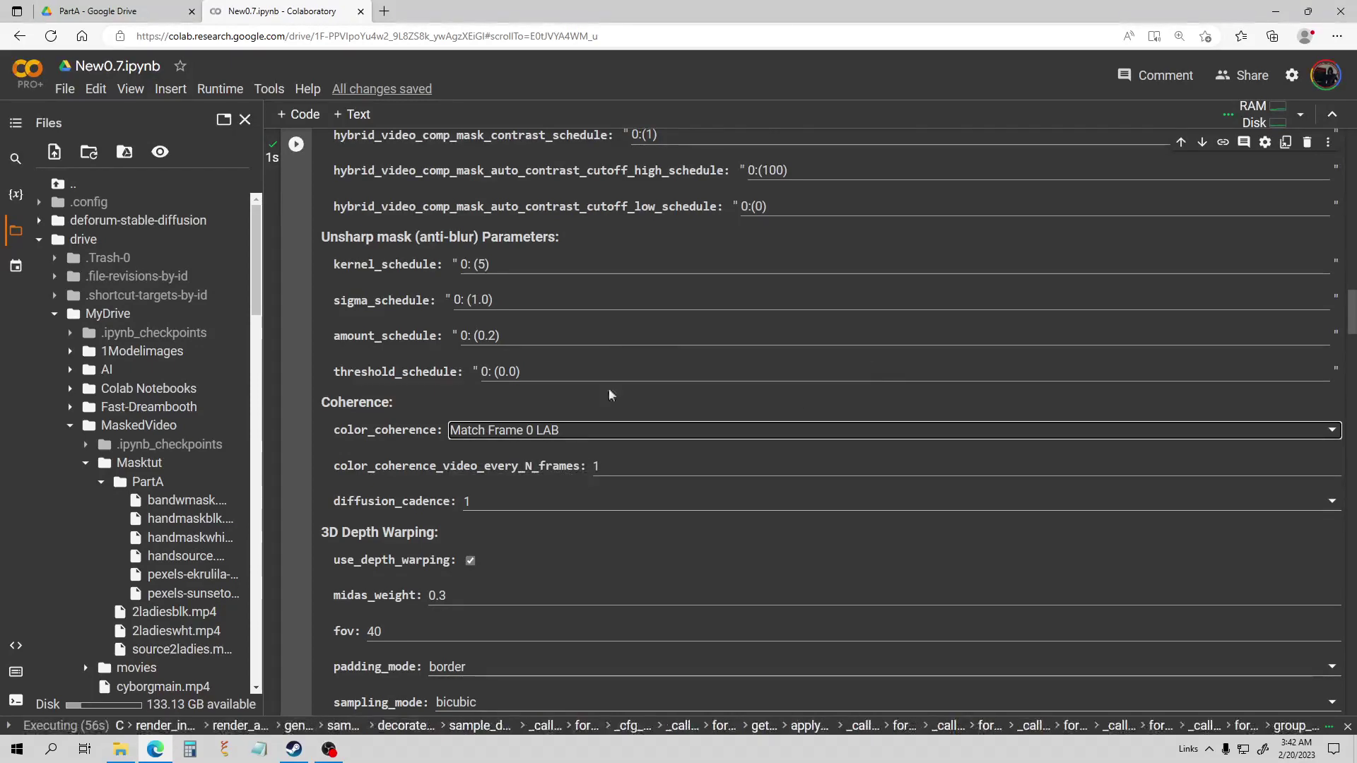
scroll(528, 323, down, 4)
scroll(565, 282, up, 2)
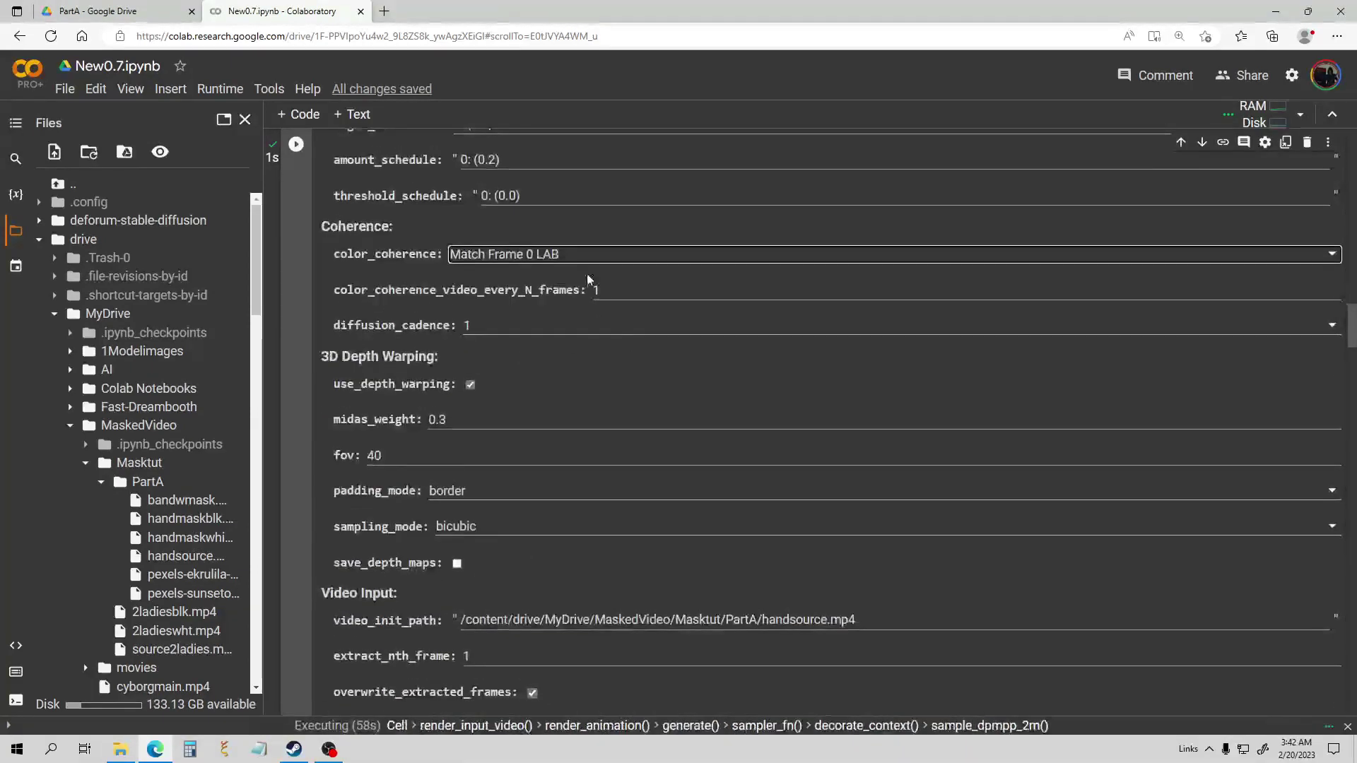
click(580, 256)
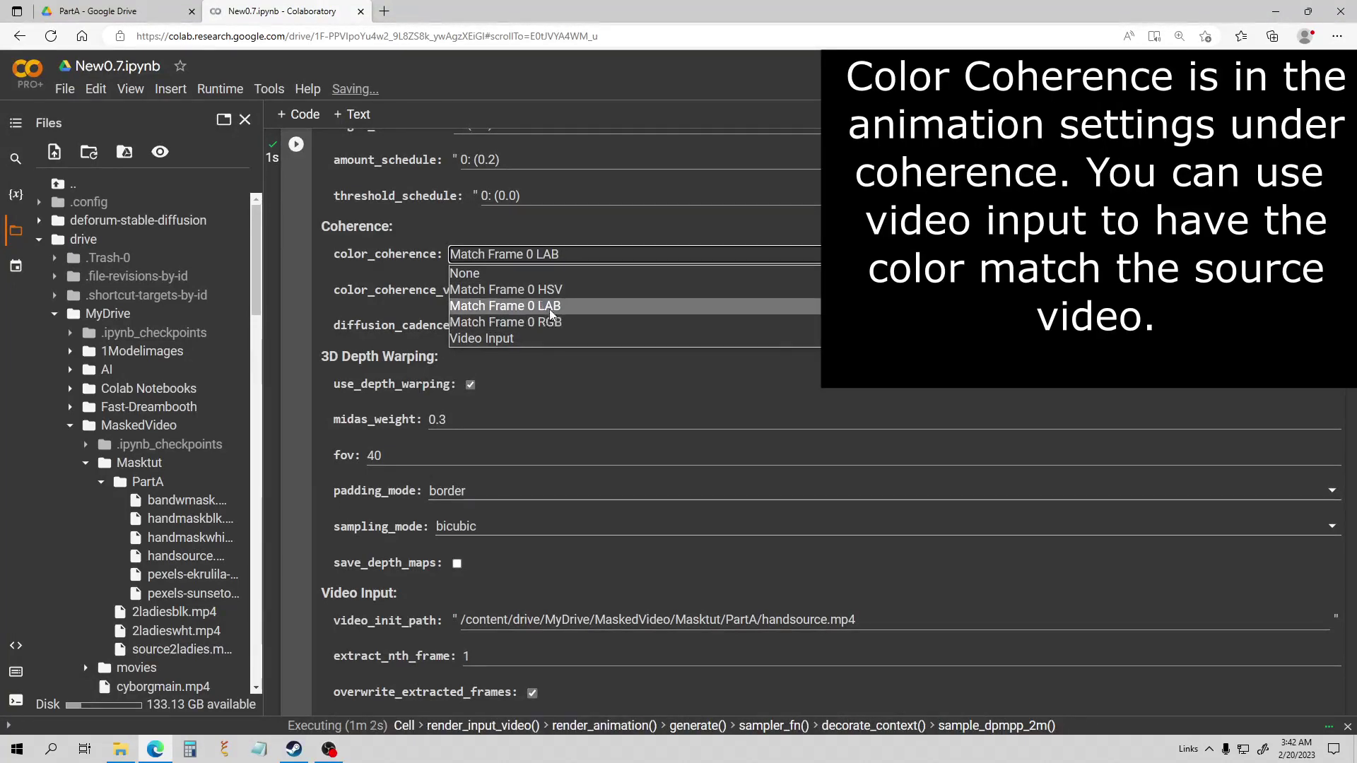
click(550, 310)
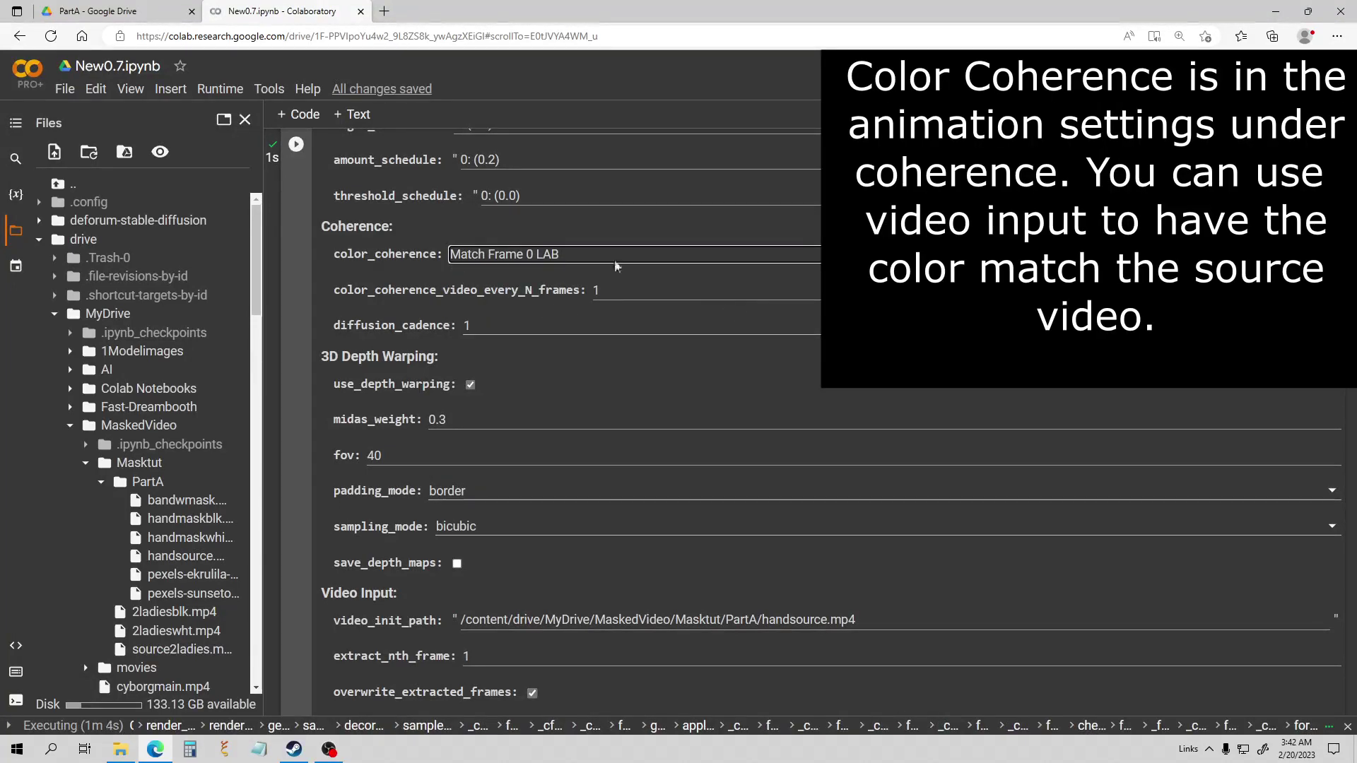
- Check the rendered hand frames in the cell output and interrupt the animation render
scroll(646, 263, down, 15)
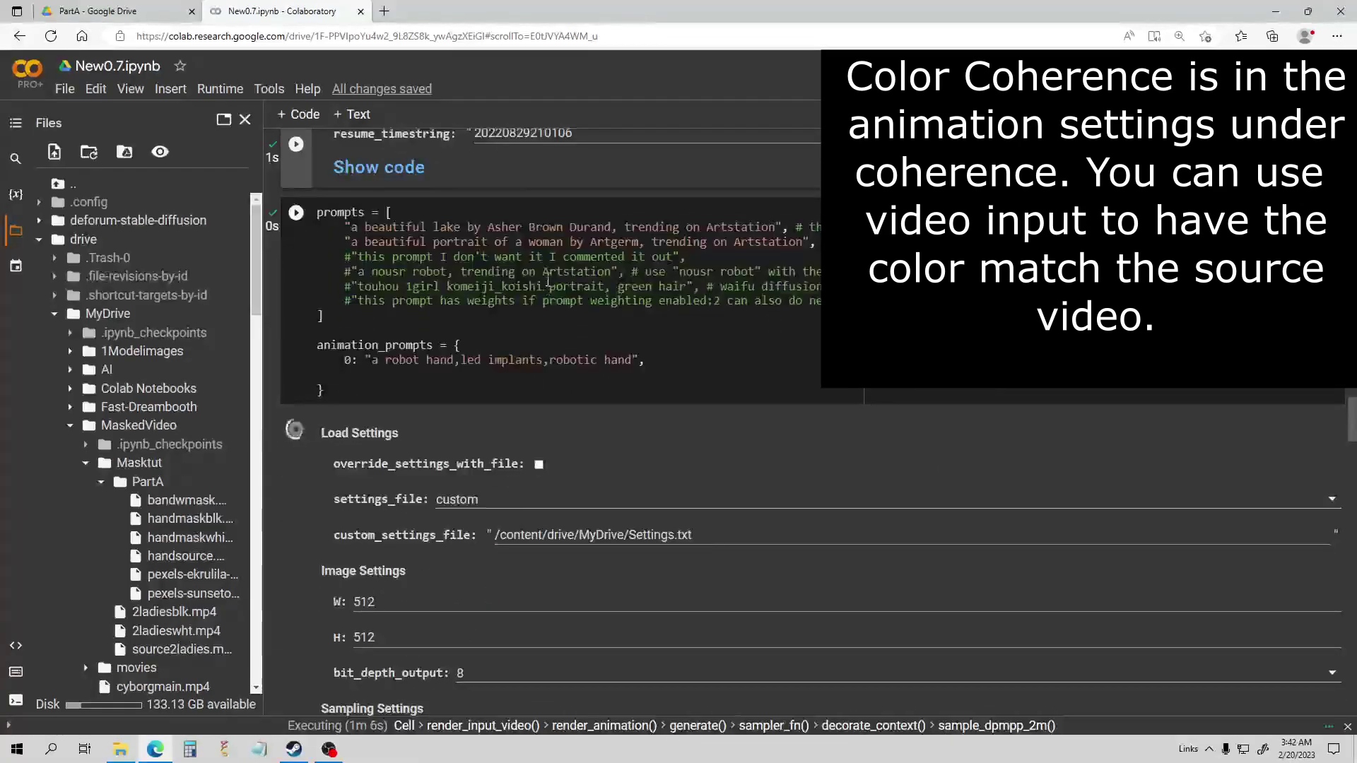
scroll(564, 256, down, 10)
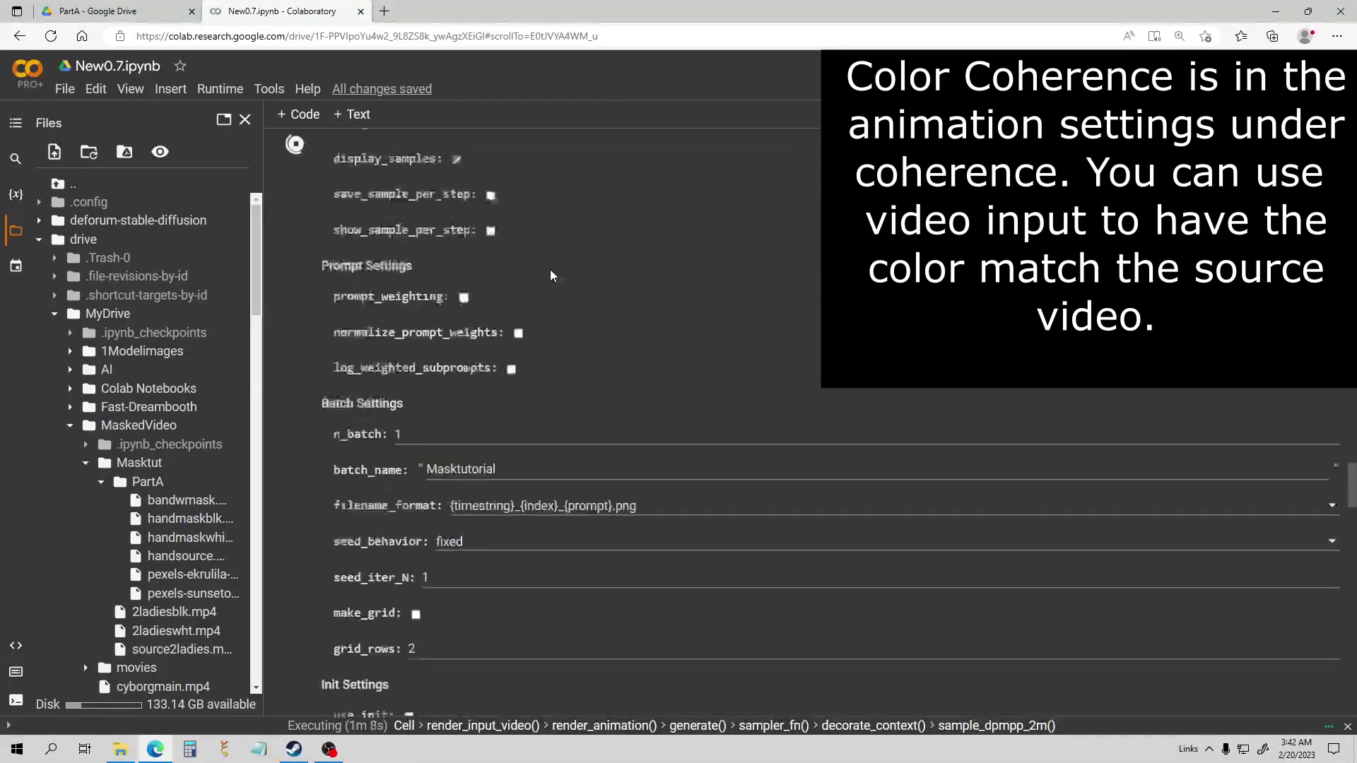
scroll(550, 277, down, 10)
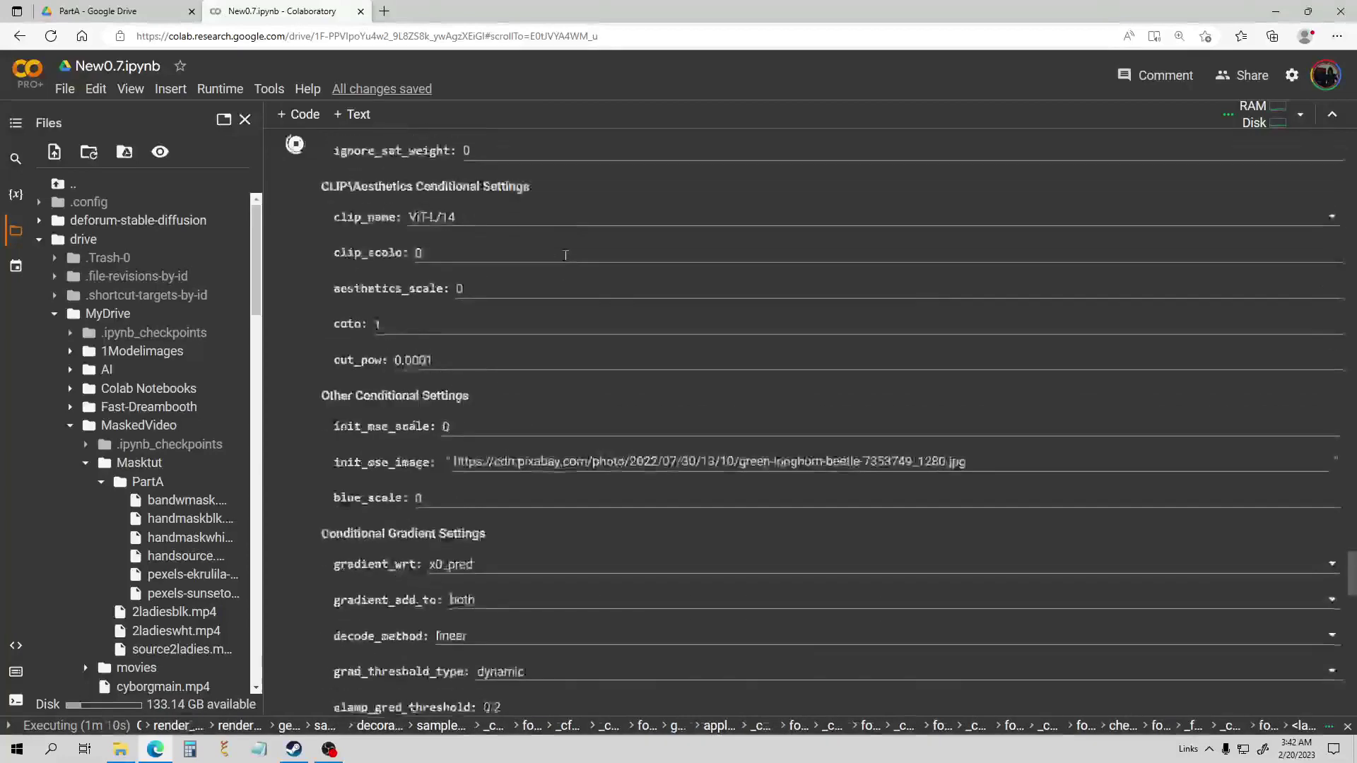
scroll(572, 277, down, 4)
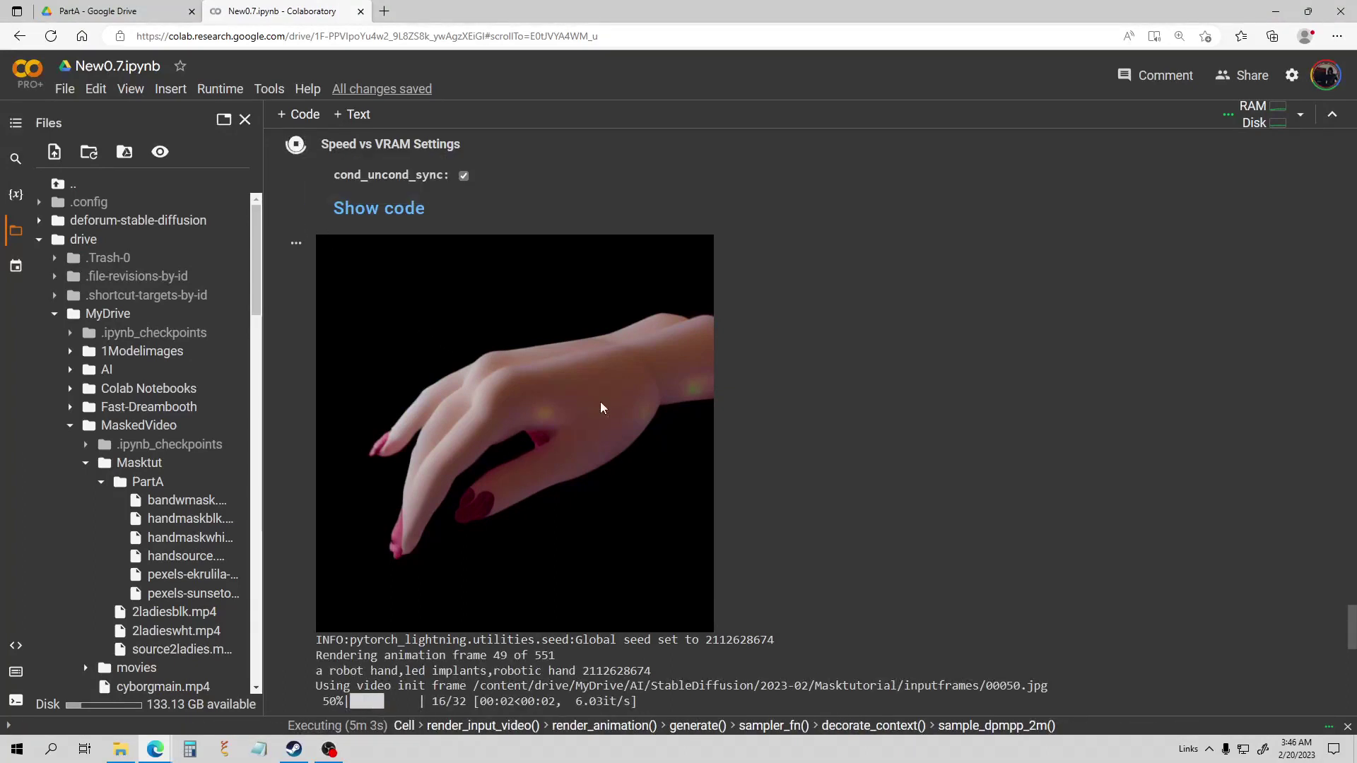
click(297, 145)
scroll(566, 467, up, 15)
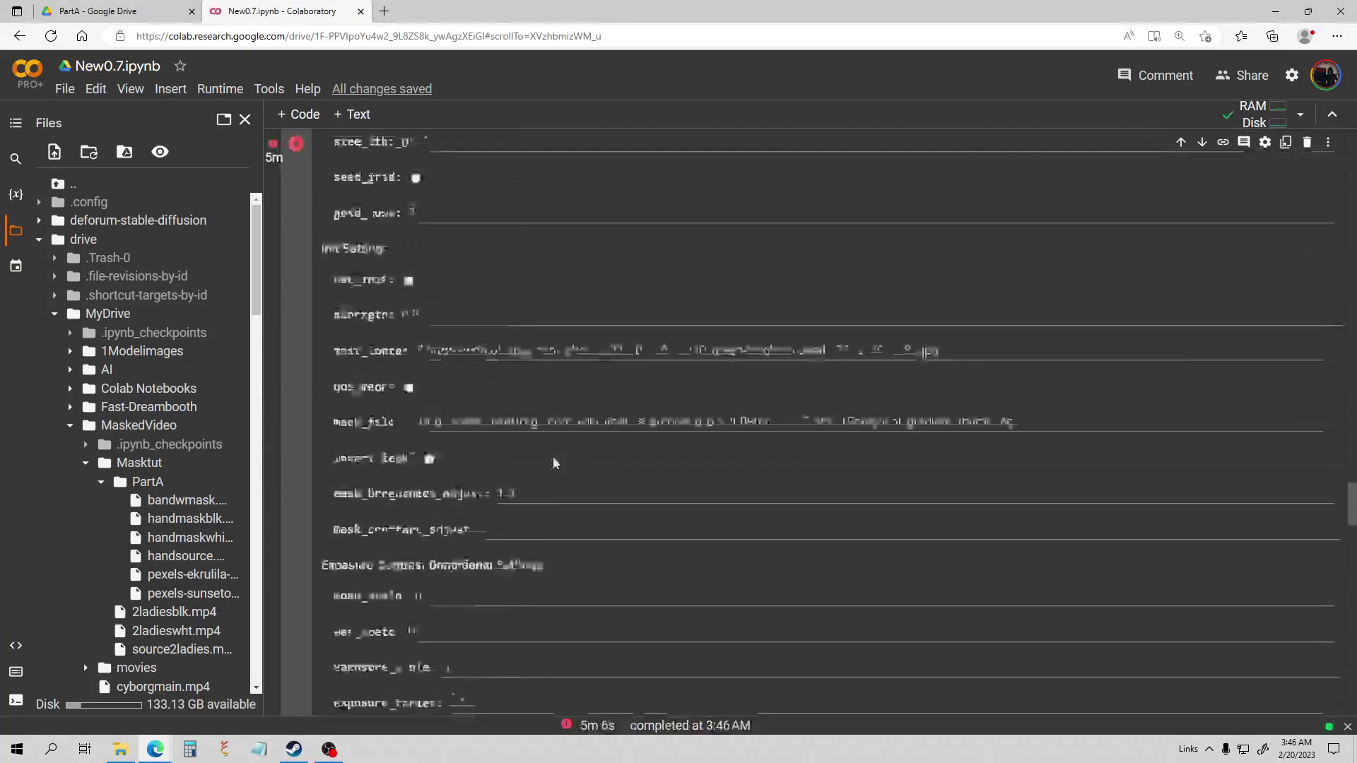
- Set the Init Settings strength to 0.5 and the sampling steps to 72, and run the animation render again
scroll(553, 455, up, 10)
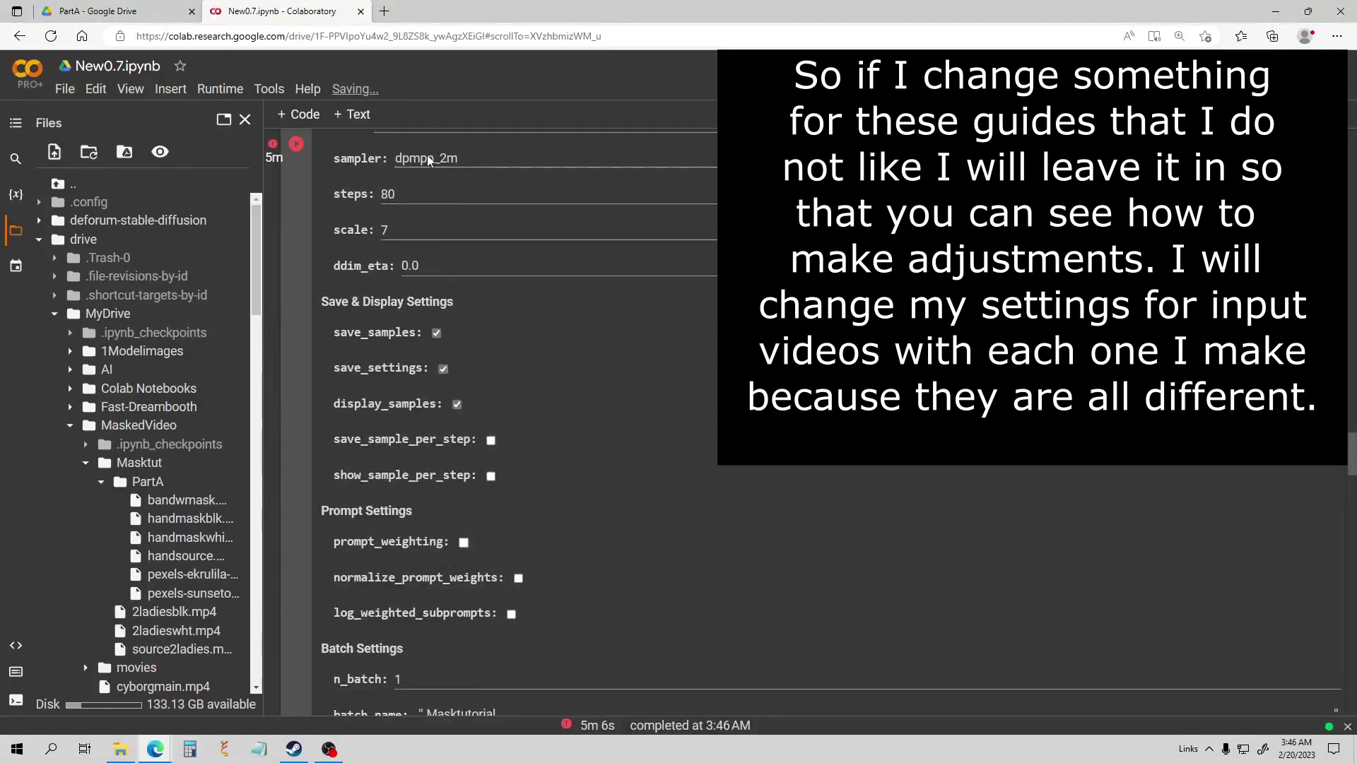
scroll(532, 433, up, 5)
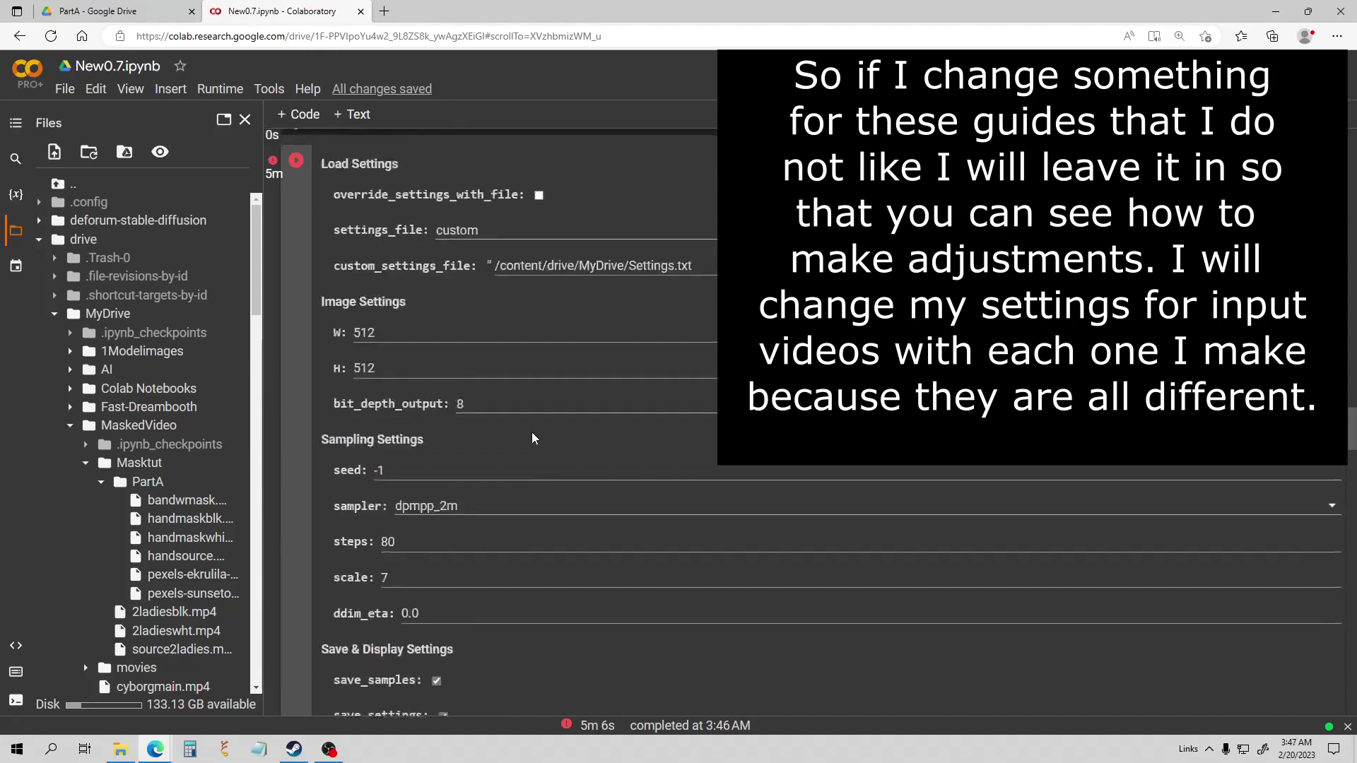
scroll(533, 436, up, 3)
scroll(465, 436, down, 3)
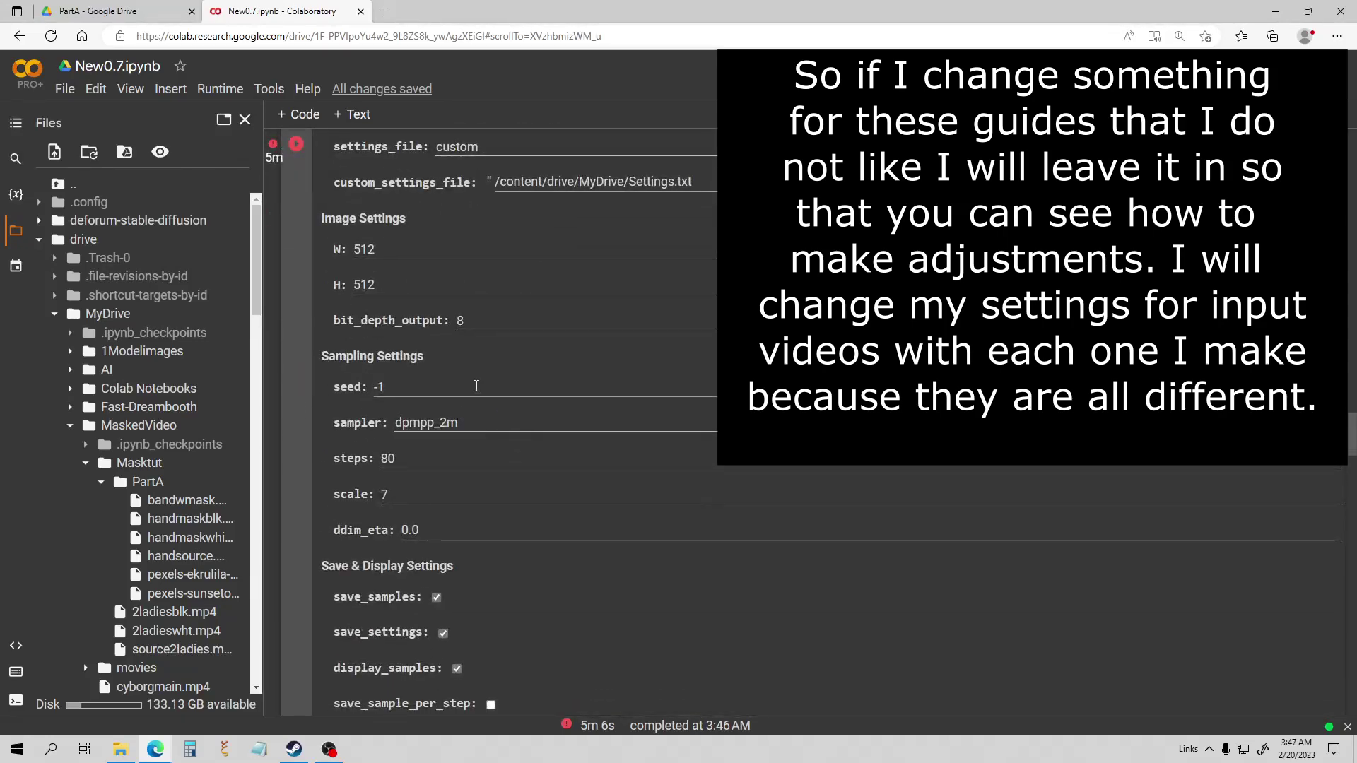
scroll(503, 382, down, 3)
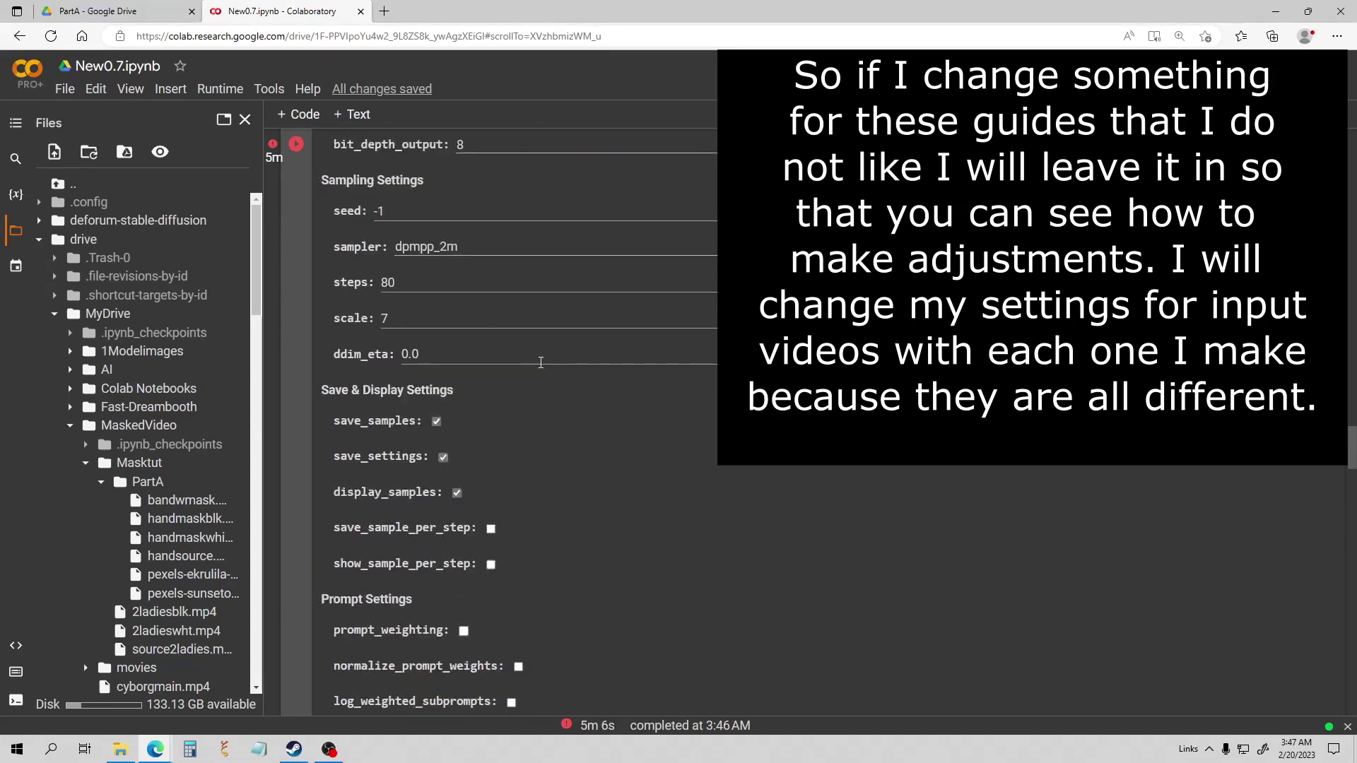
scroll(540, 380, down, 10)
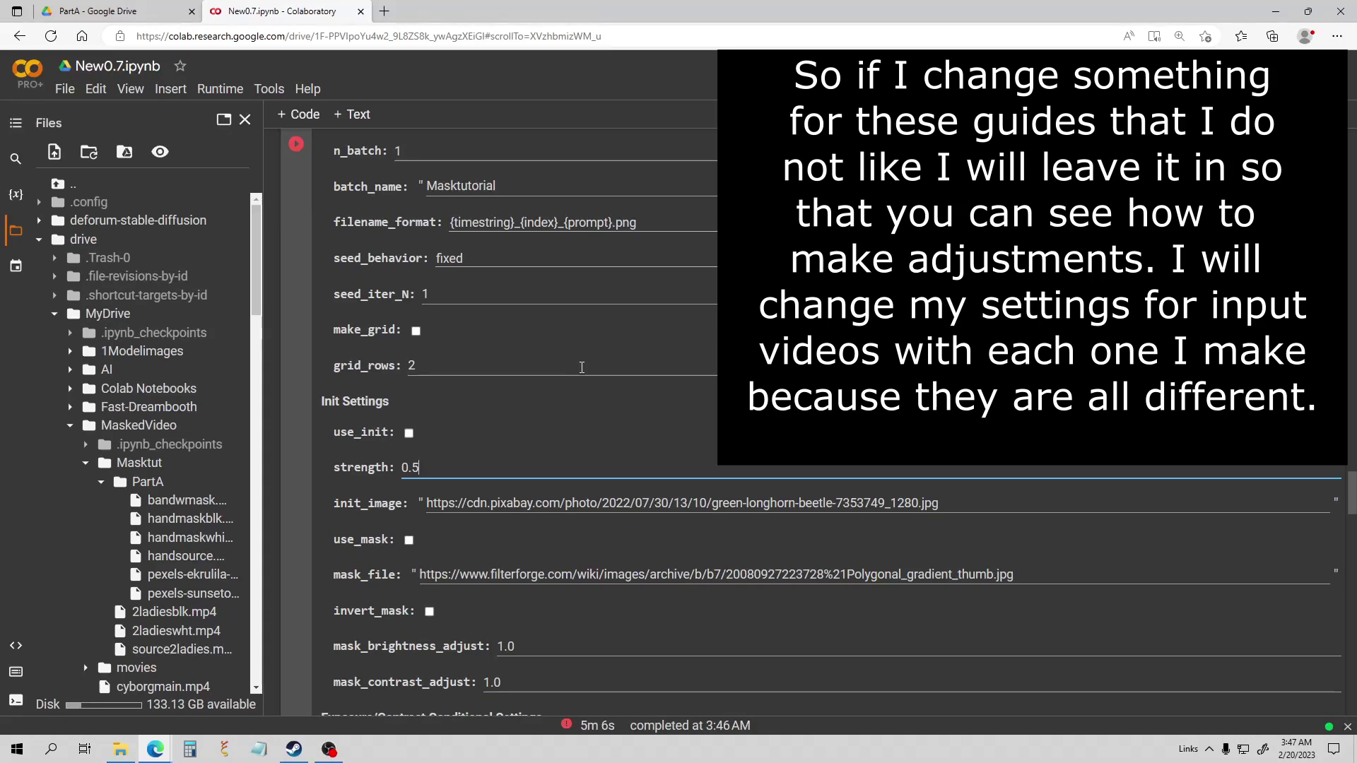
scroll(596, 367, up, 15)
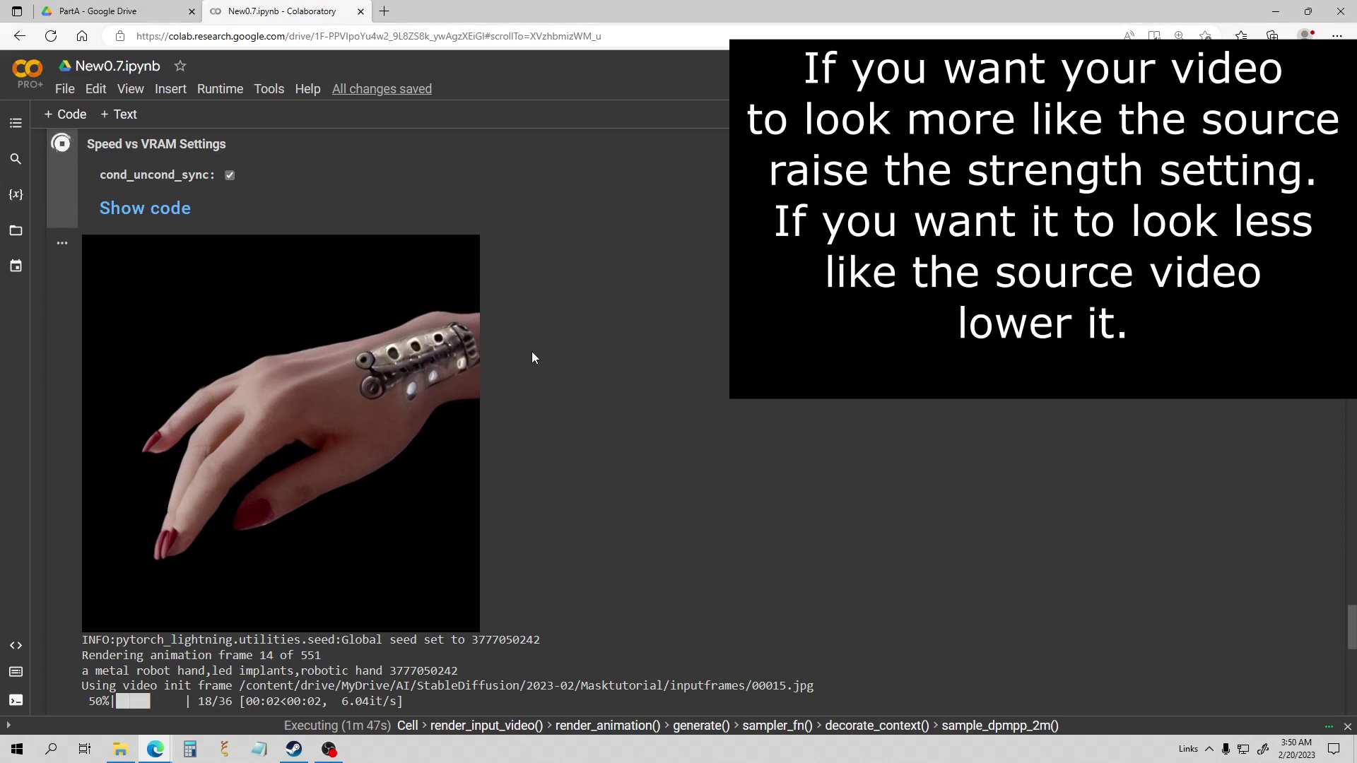
- Check the rendered hand frame and review the Sampling Settings and Init Settings strength used for the running render
scroll(531, 351, up, 20)
scroll(354, 366, up, 10)
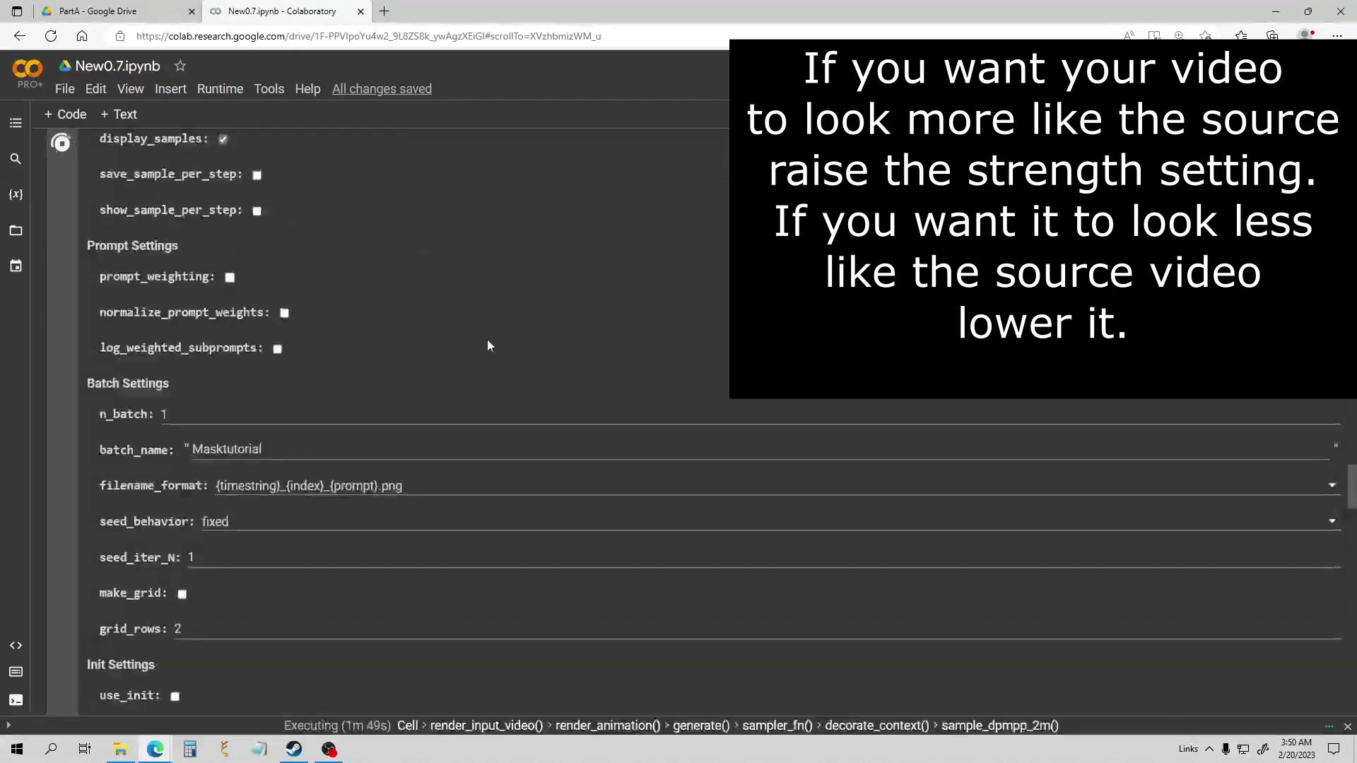
scroll(310, 338, up, 7)
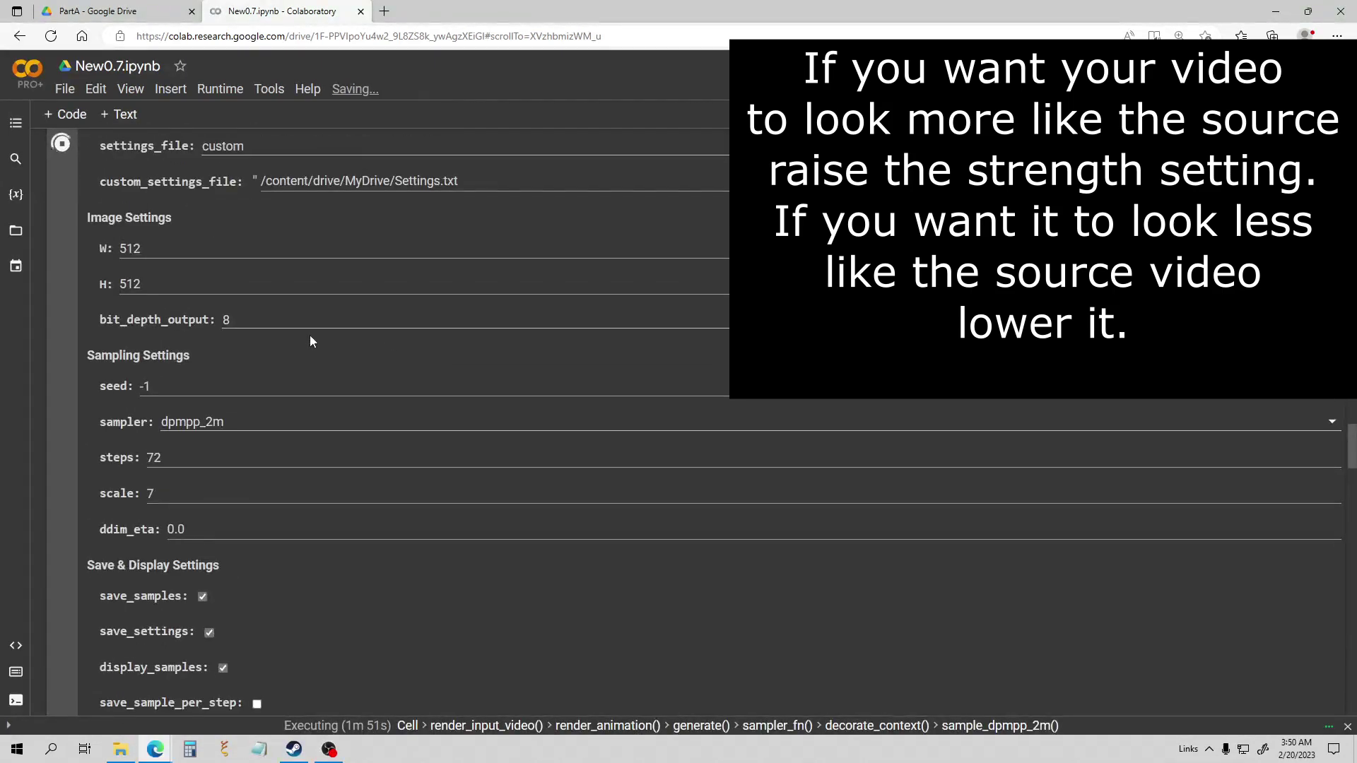
scroll(349, 337, down, 6)
scroll(333, 351, down, 9)
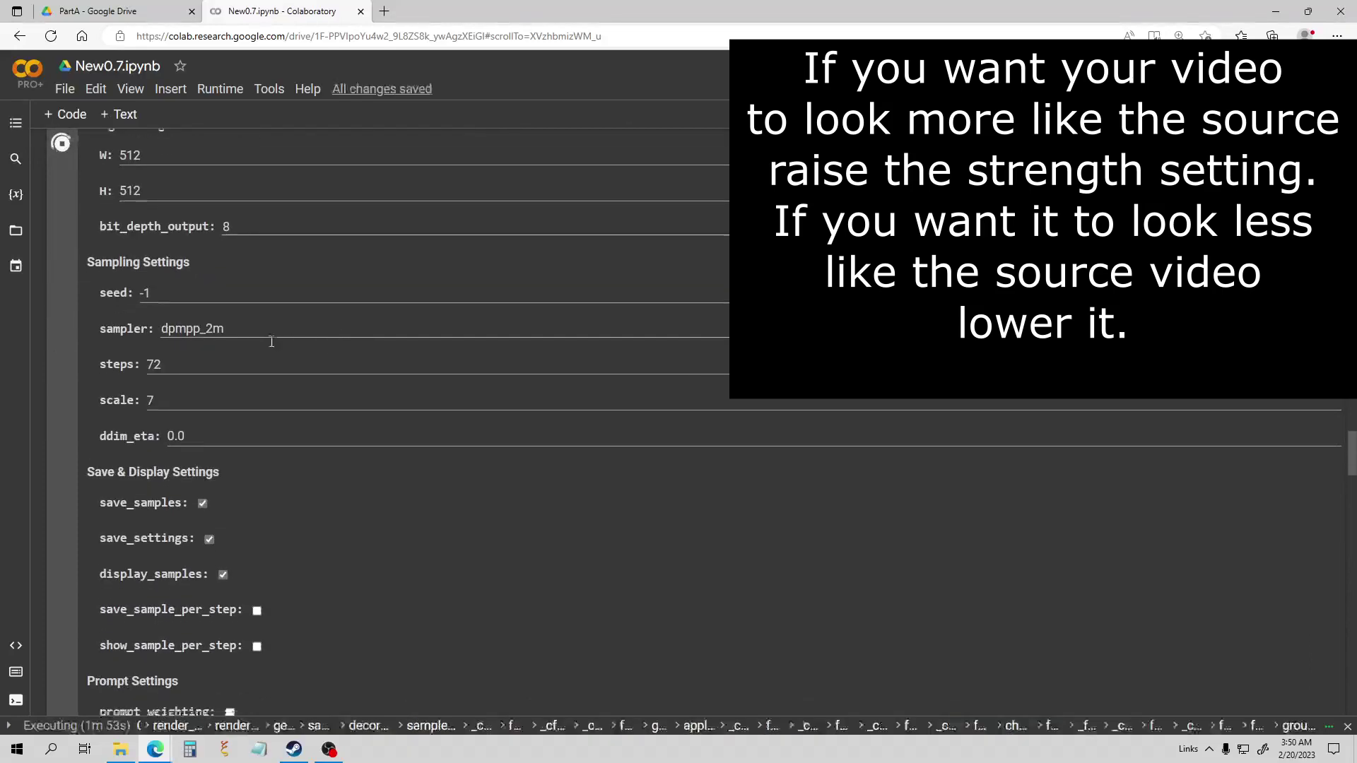
scroll(322, 403, down, 3)
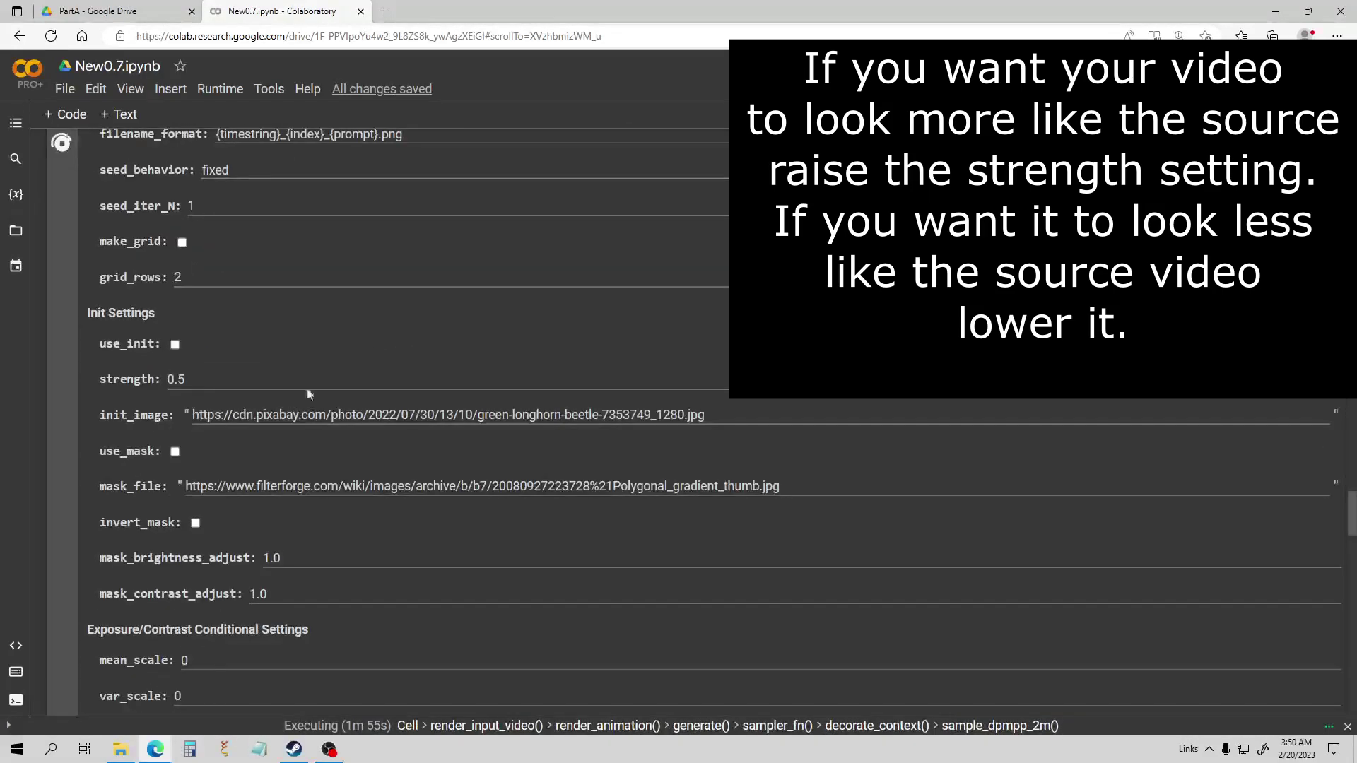
scroll(347, 328, down, 20)
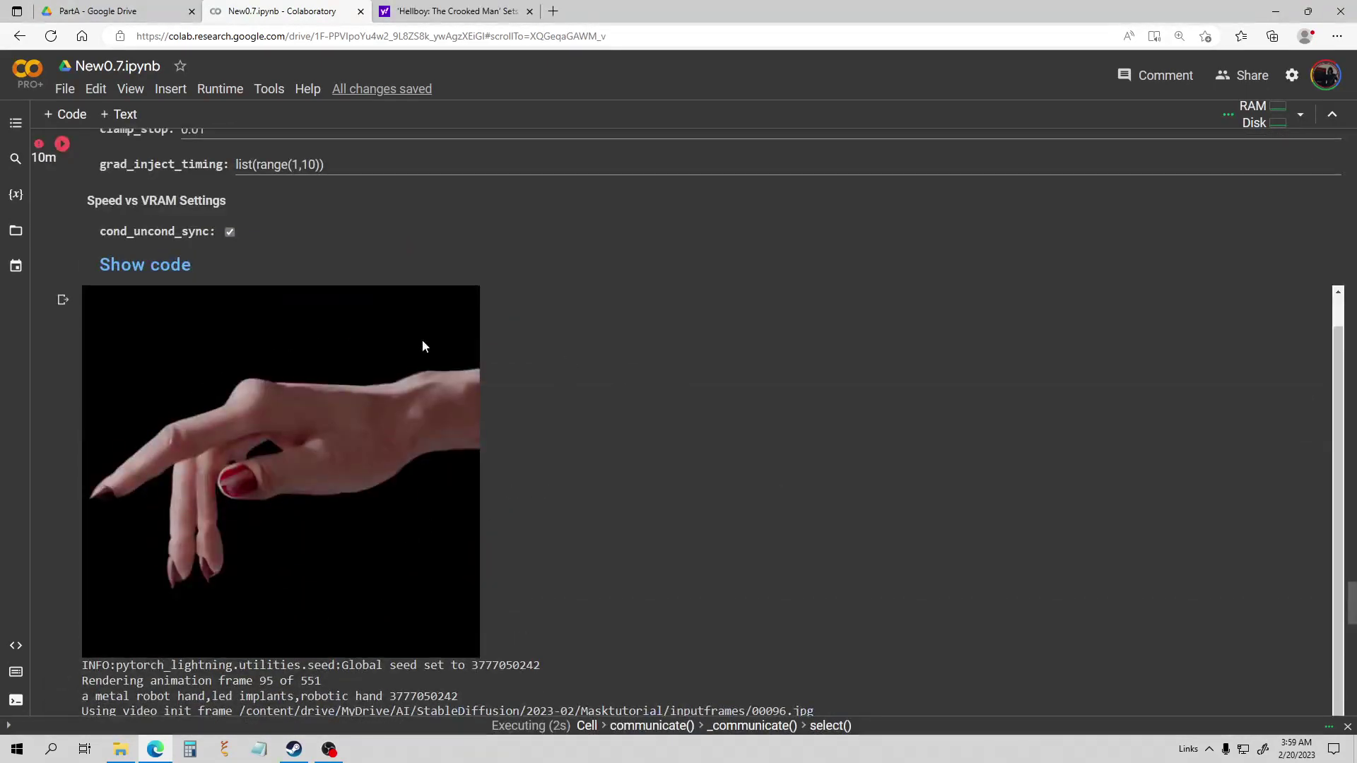
- Create the video from the rendered hand frames at 12 fps and watch the result
scroll(367, 332, down, 5)
scroll(335, 332, down, 10)
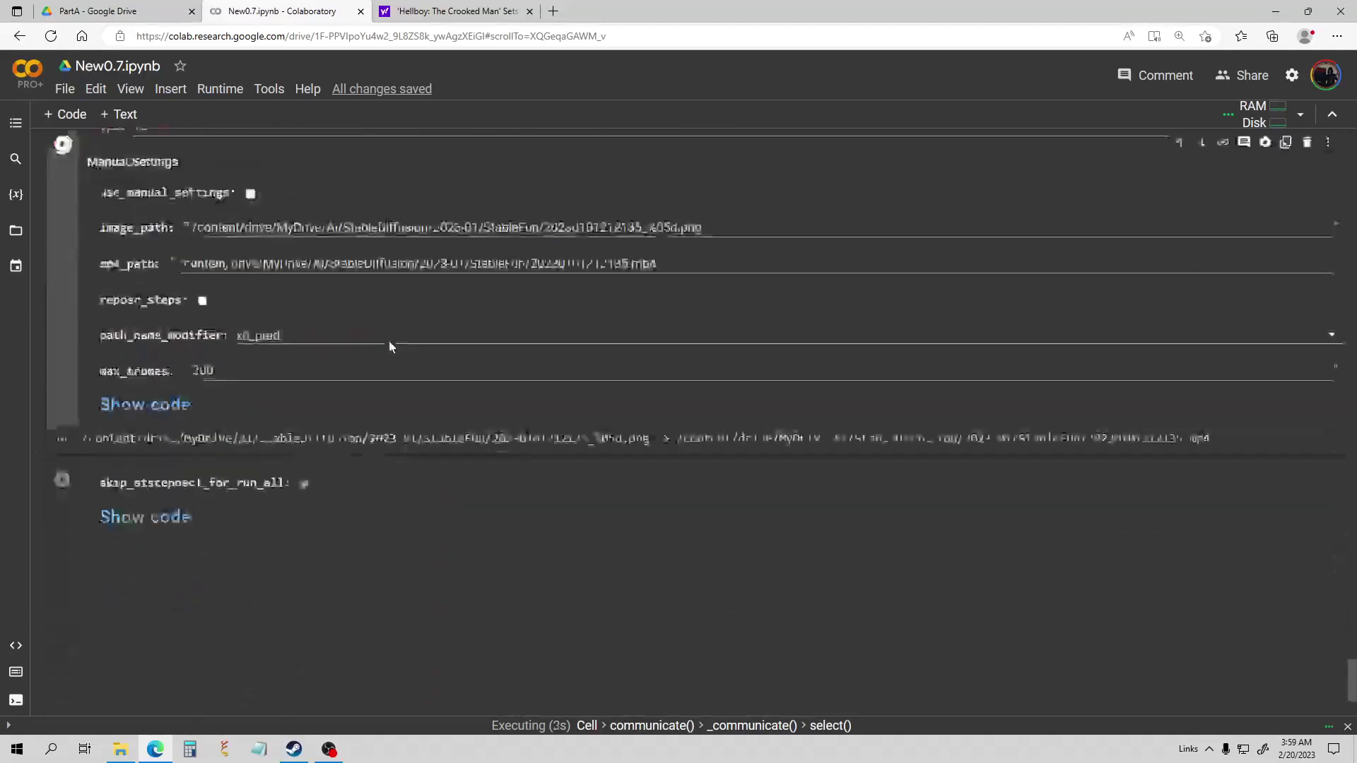
scroll(452, 304, up, 4)
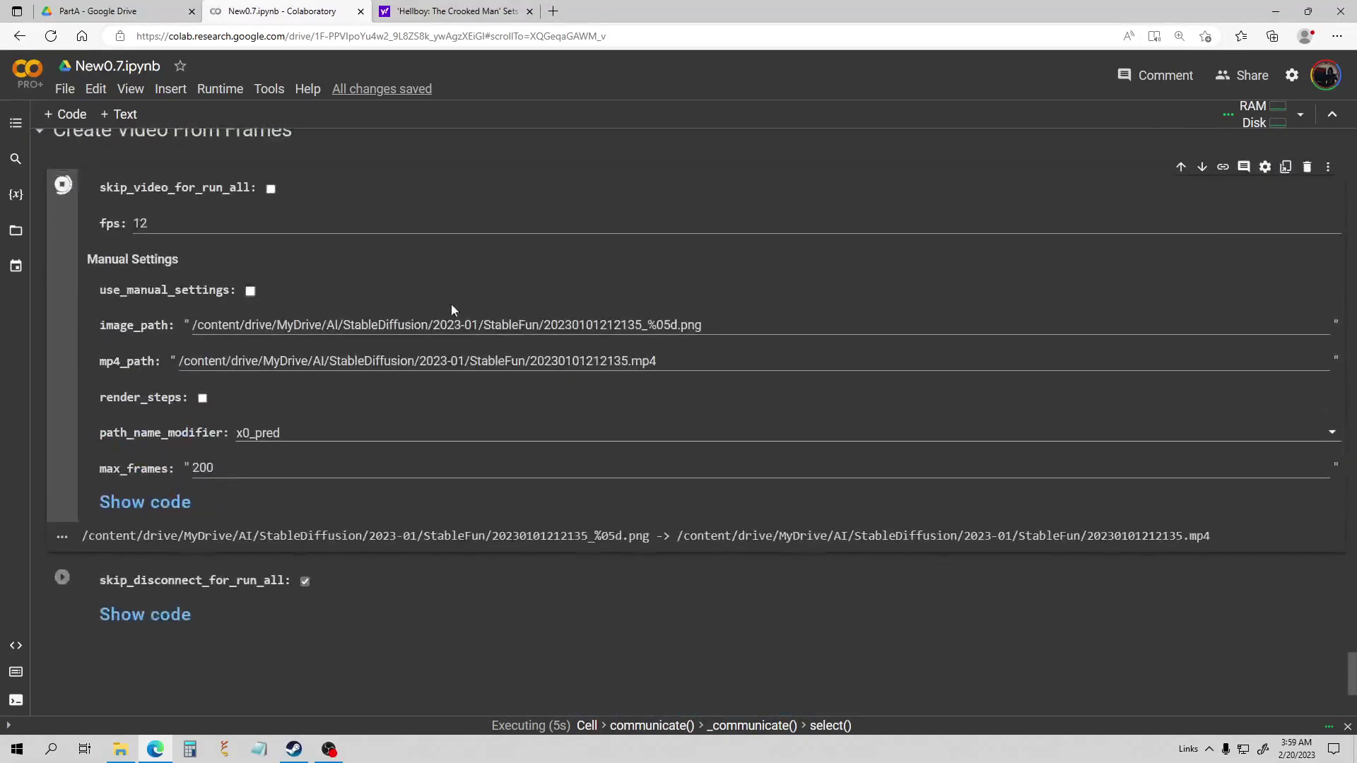
scroll(305, 472, down, 5)
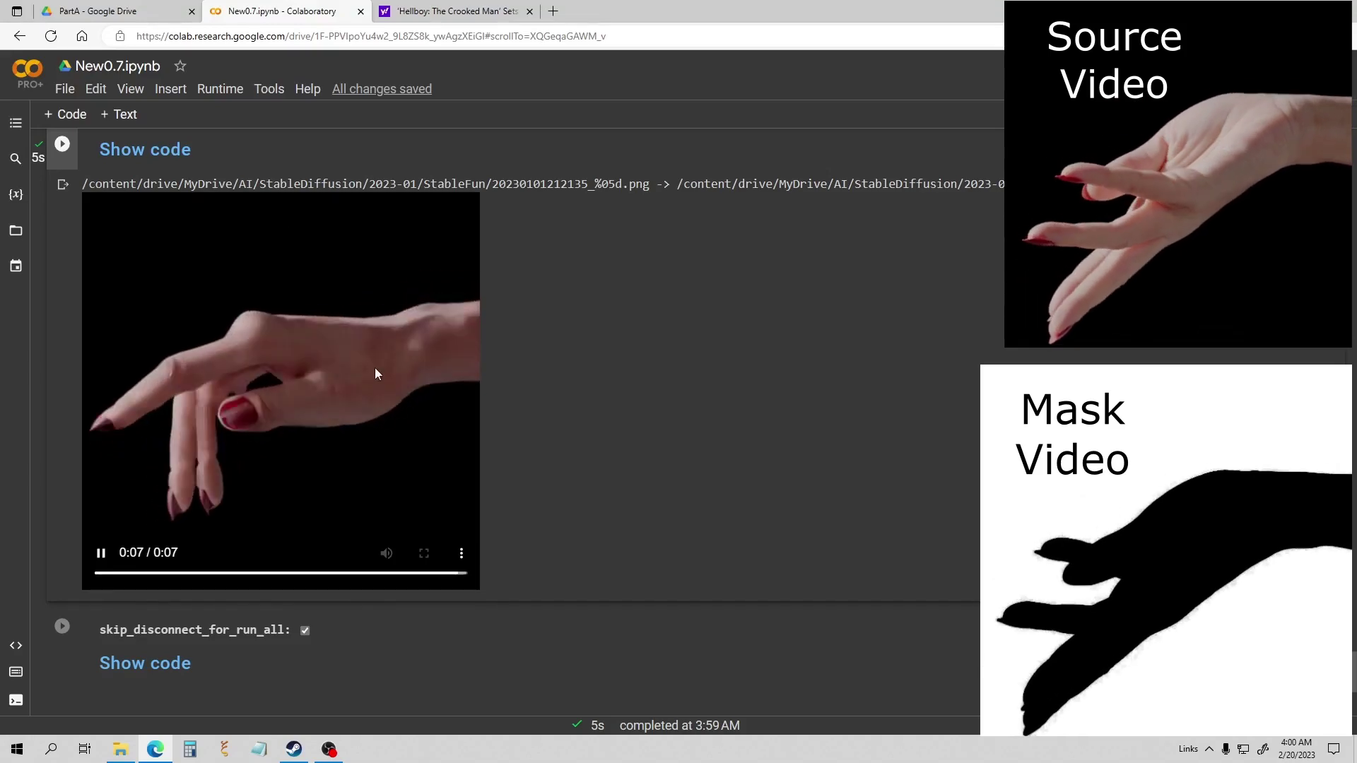
scroll(314, 407, up, 3)
scroll(313, 407, down, 3)
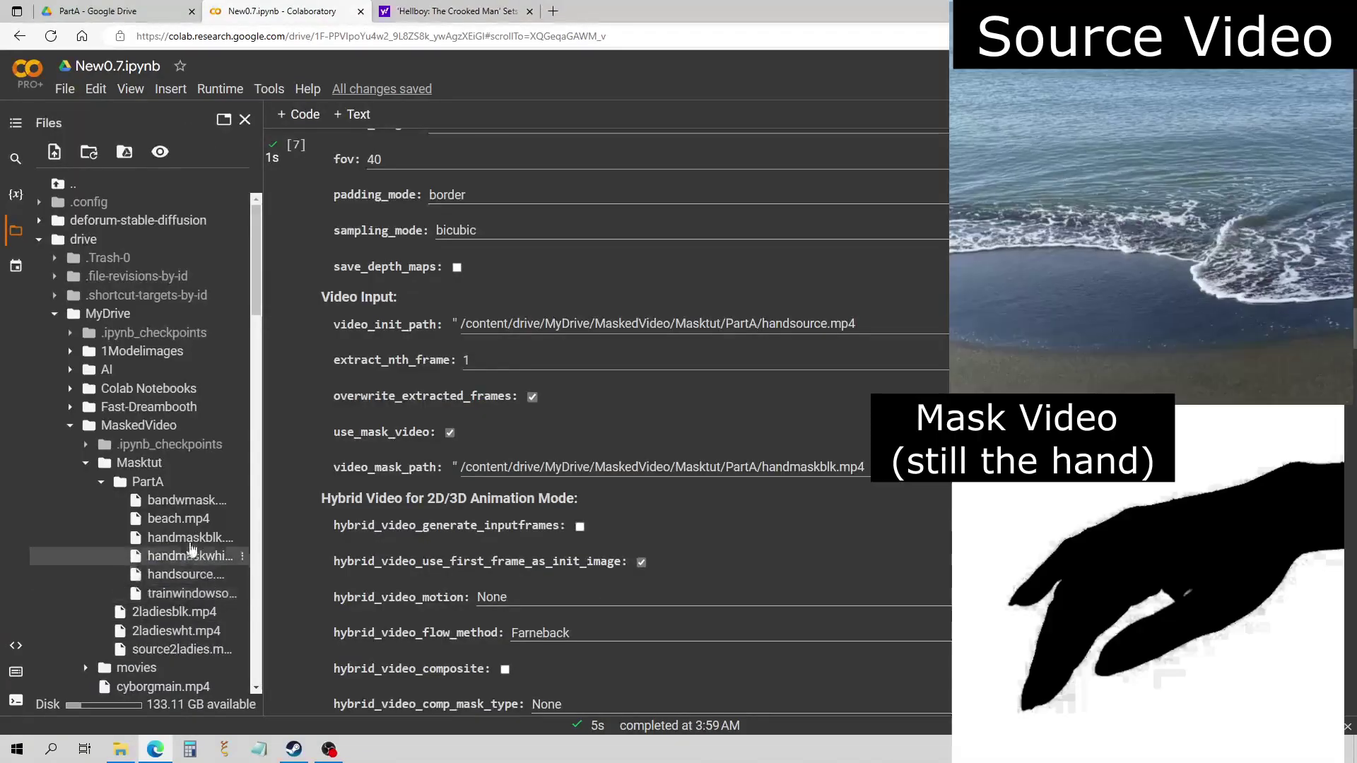
- Set video_init_path to /content/drive/MyDrive/MaskedVideo/Masktut/PartA/beach.mp4 and rerun the animation settings cell
right_click(160, 522)
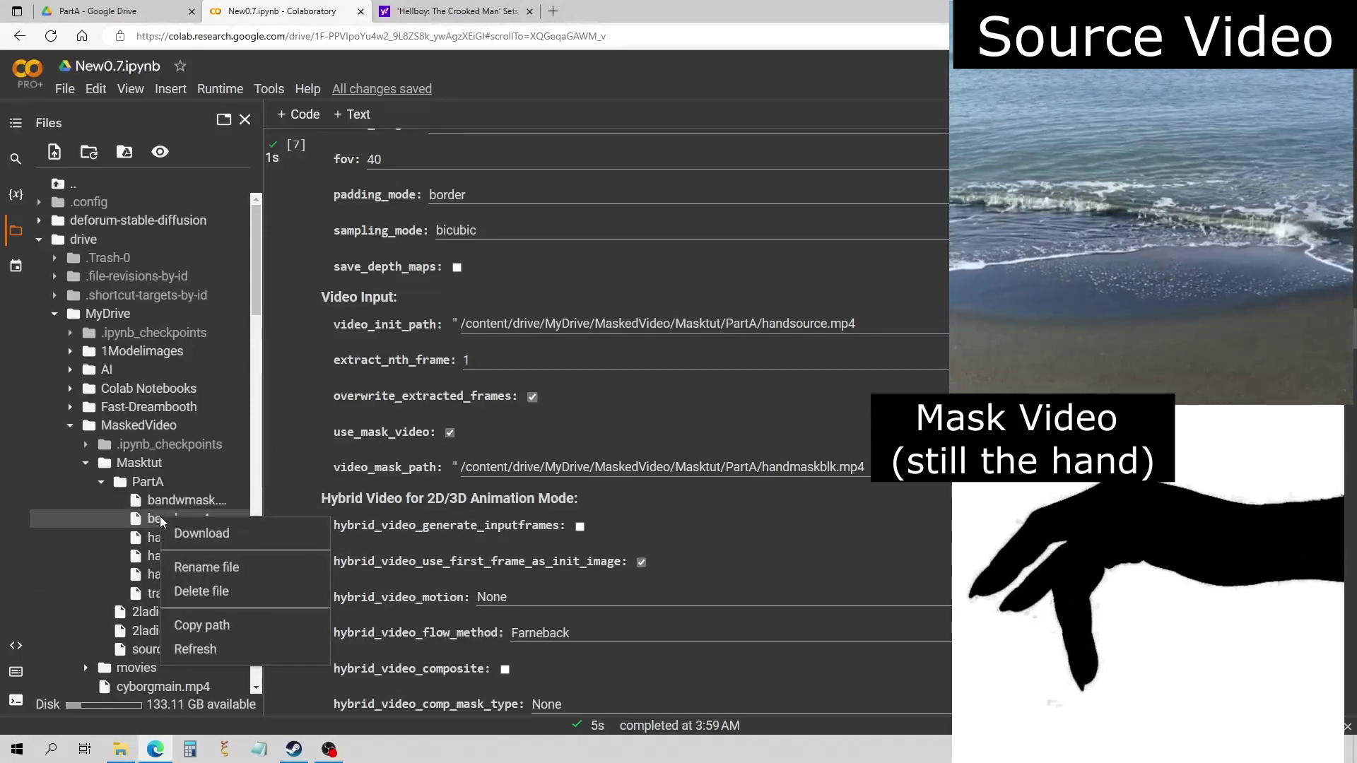
click(222, 622)
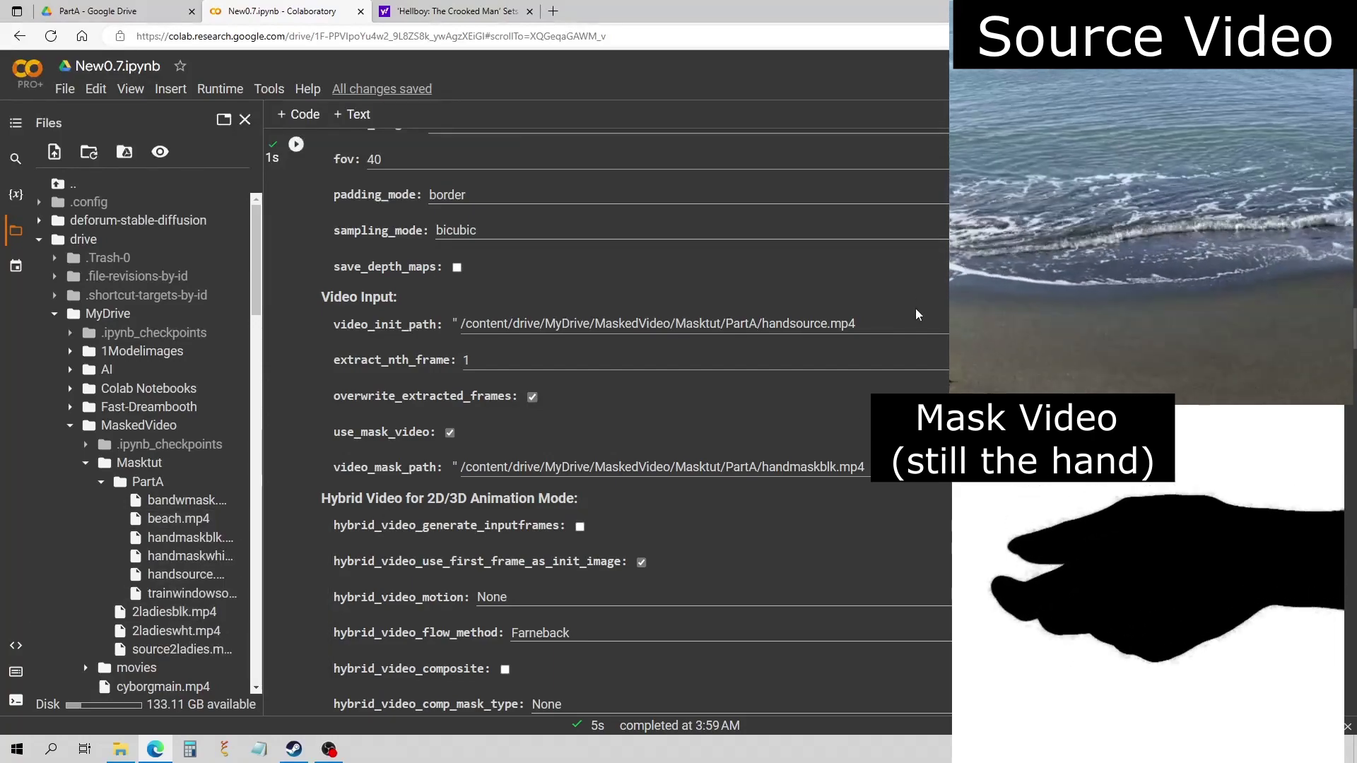
drag(859, 324, 393, 325)
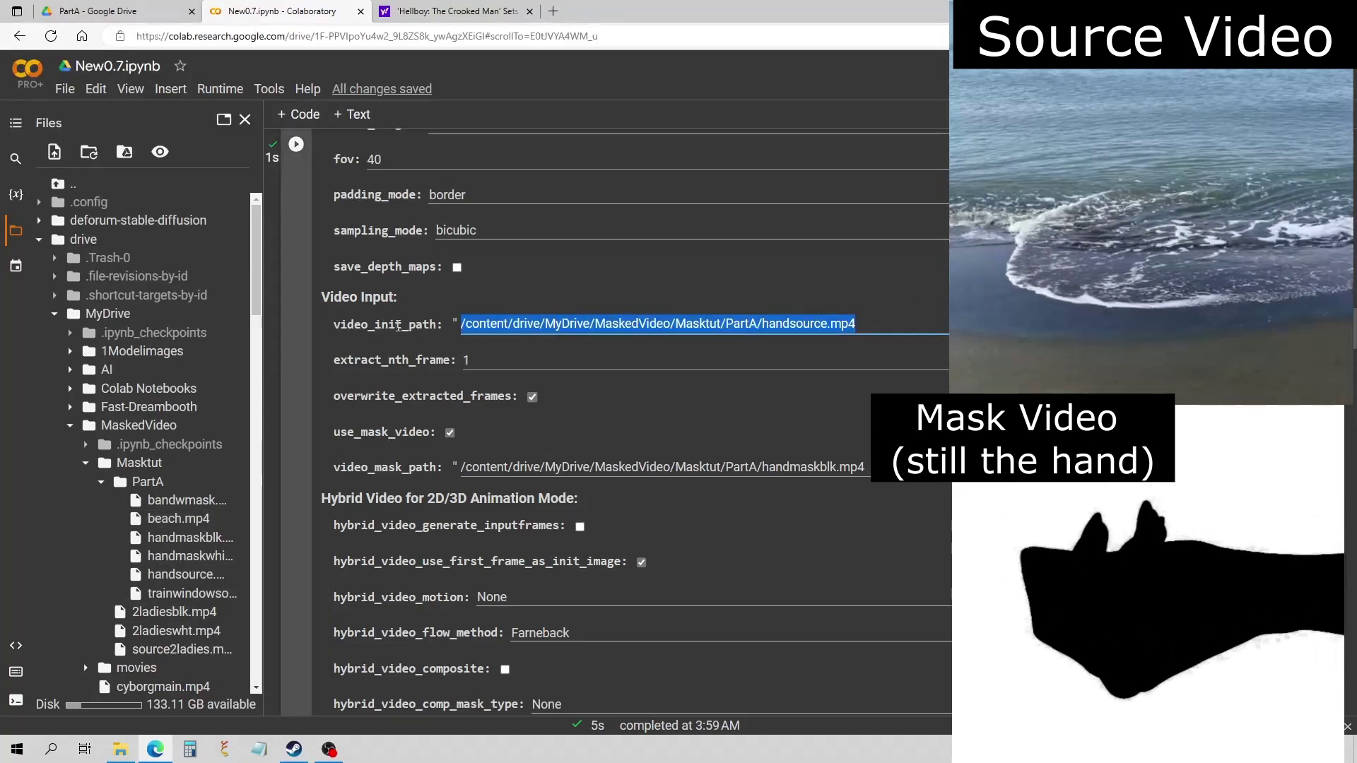
text(/content/drive/MyDrive/MaskedVideo/Masktut/PartA/beach.mp4)
scroll(298, 160, up, 6)
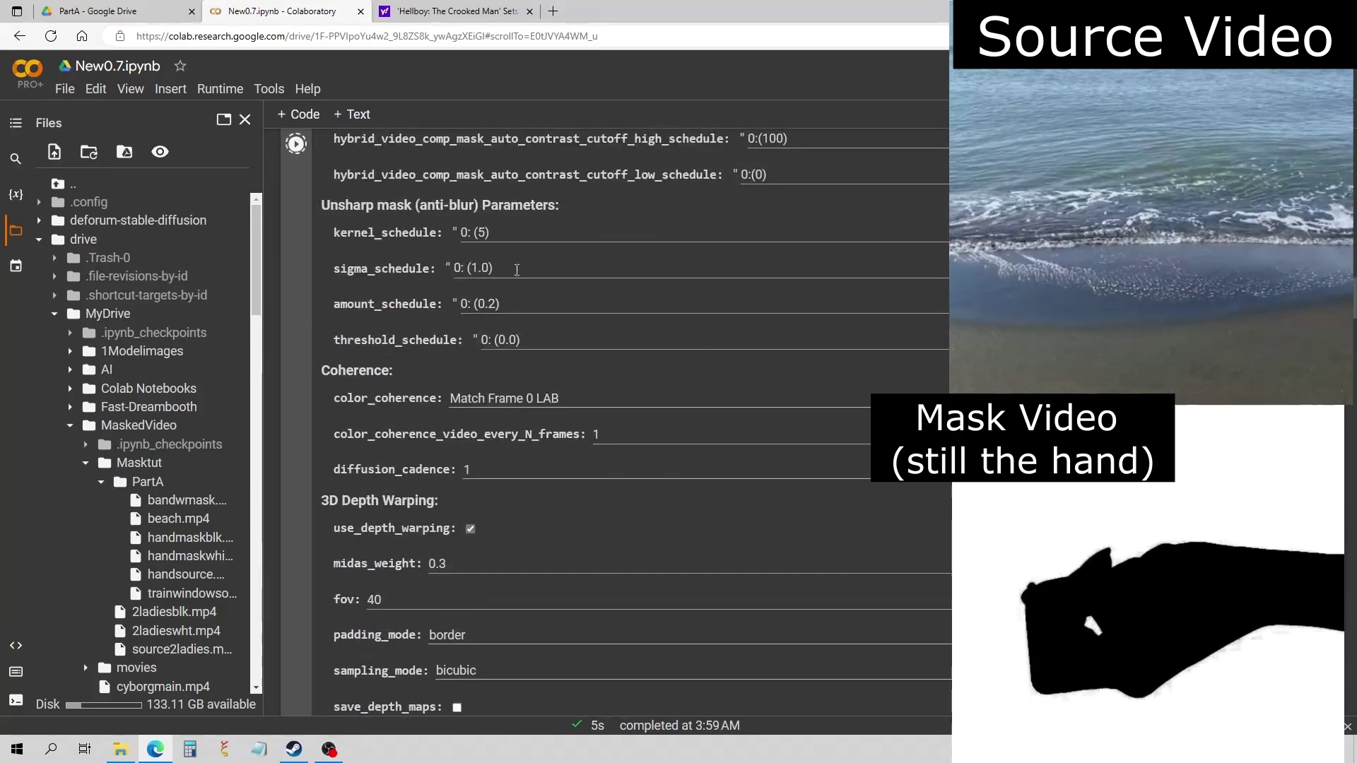
key(ctrl+F9)
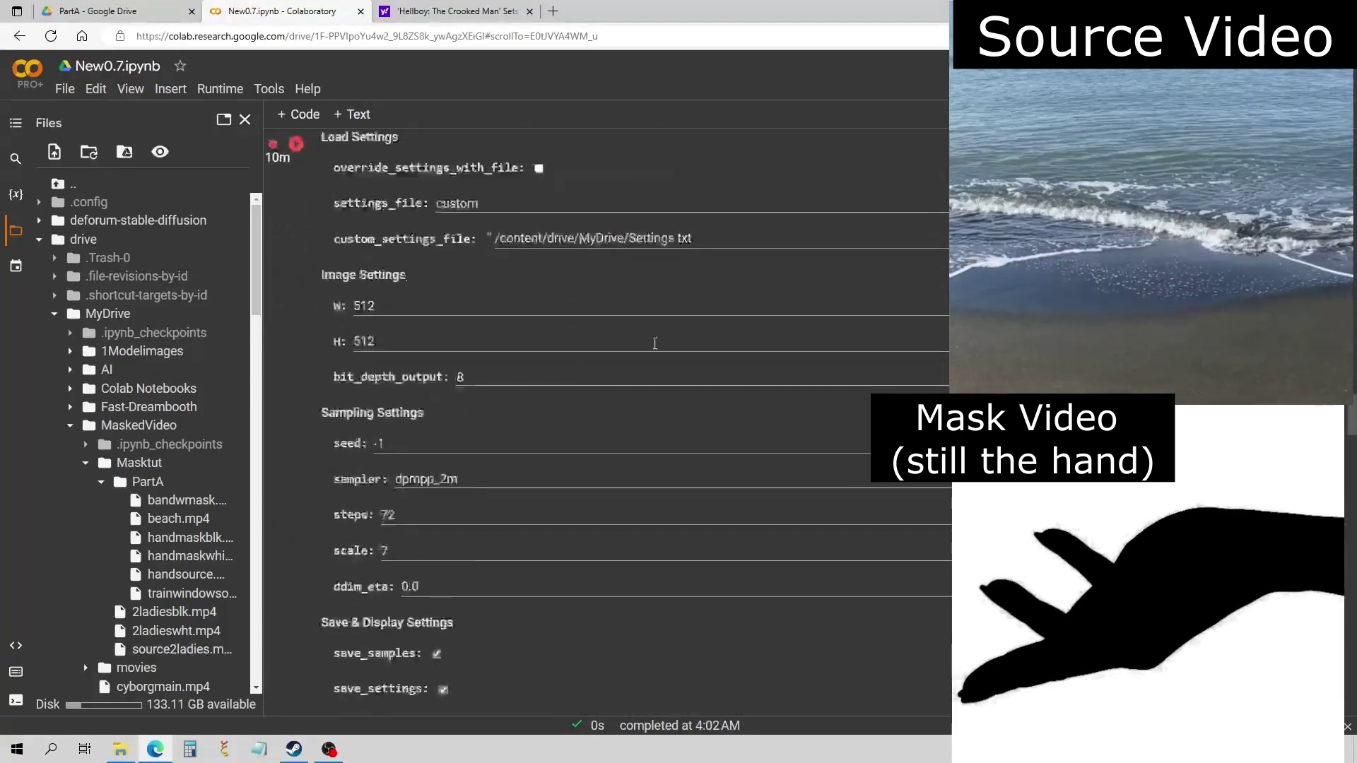
- Change the batch name in the Batch Settings to Masktutoriala
scroll(494, 330, down, 7)
scroll(494, 328, down, 2)
click(503, 332)
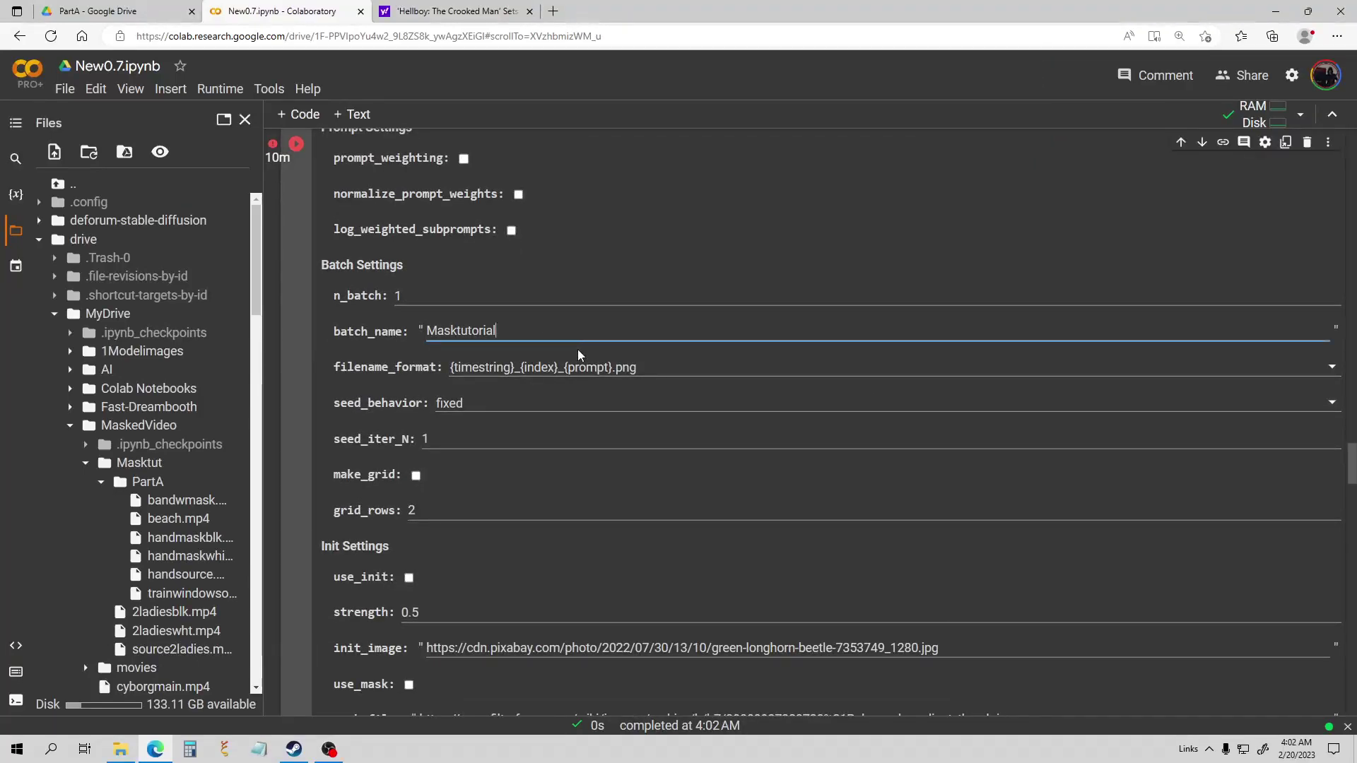
text(a)
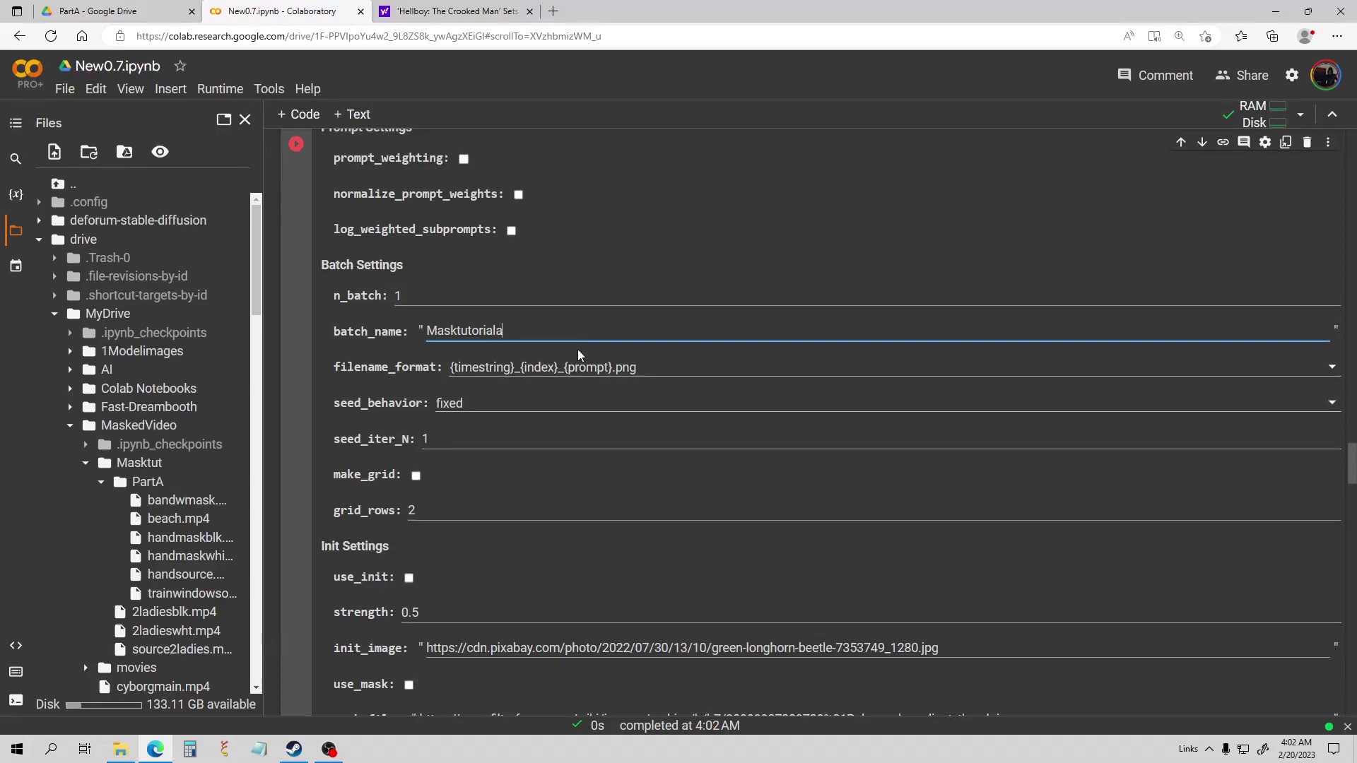
- Replace the frame 0 animation prompt with "a cyberpunk bladerunner city,ultra detailed,realistic,cinematic lighting"
scroll(507, 324, up, 15)
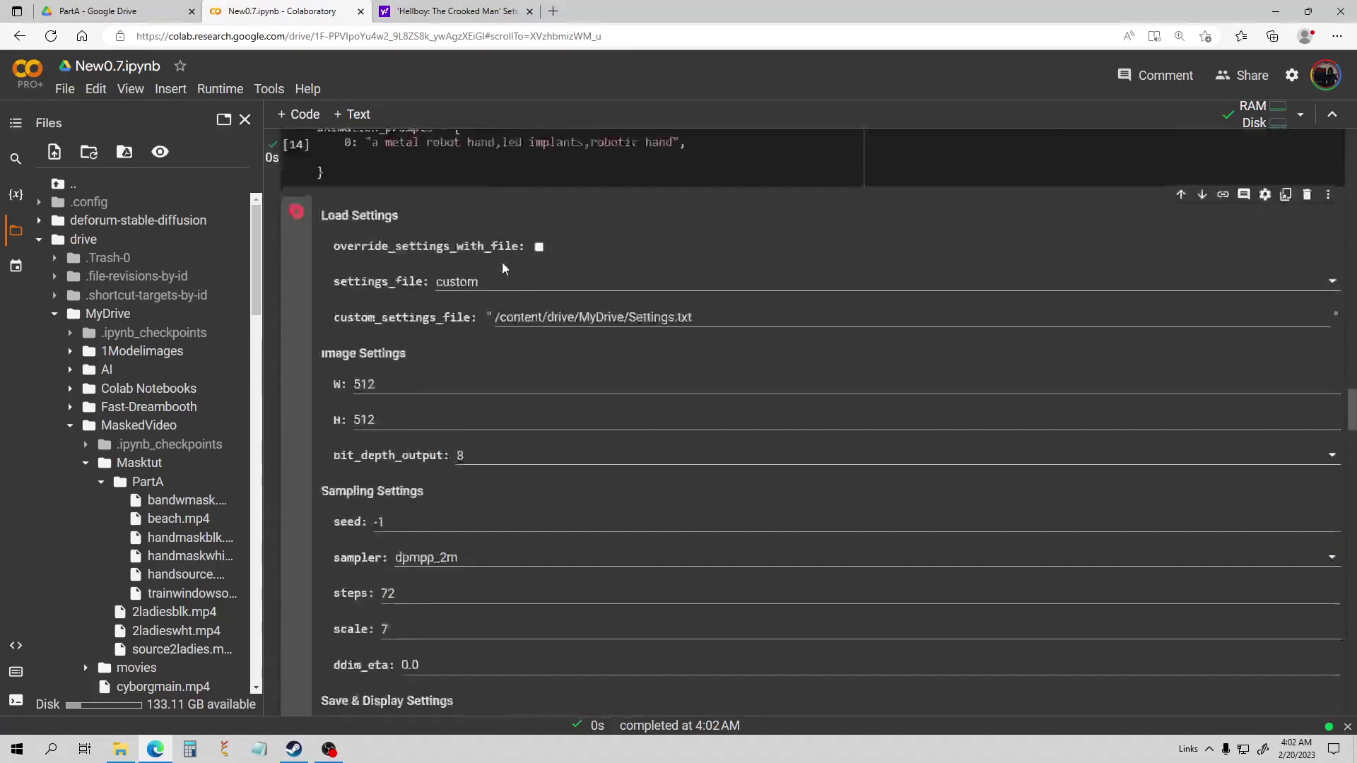
scroll(587, 249, up, 5)
scroll(586, 248, down, 5)
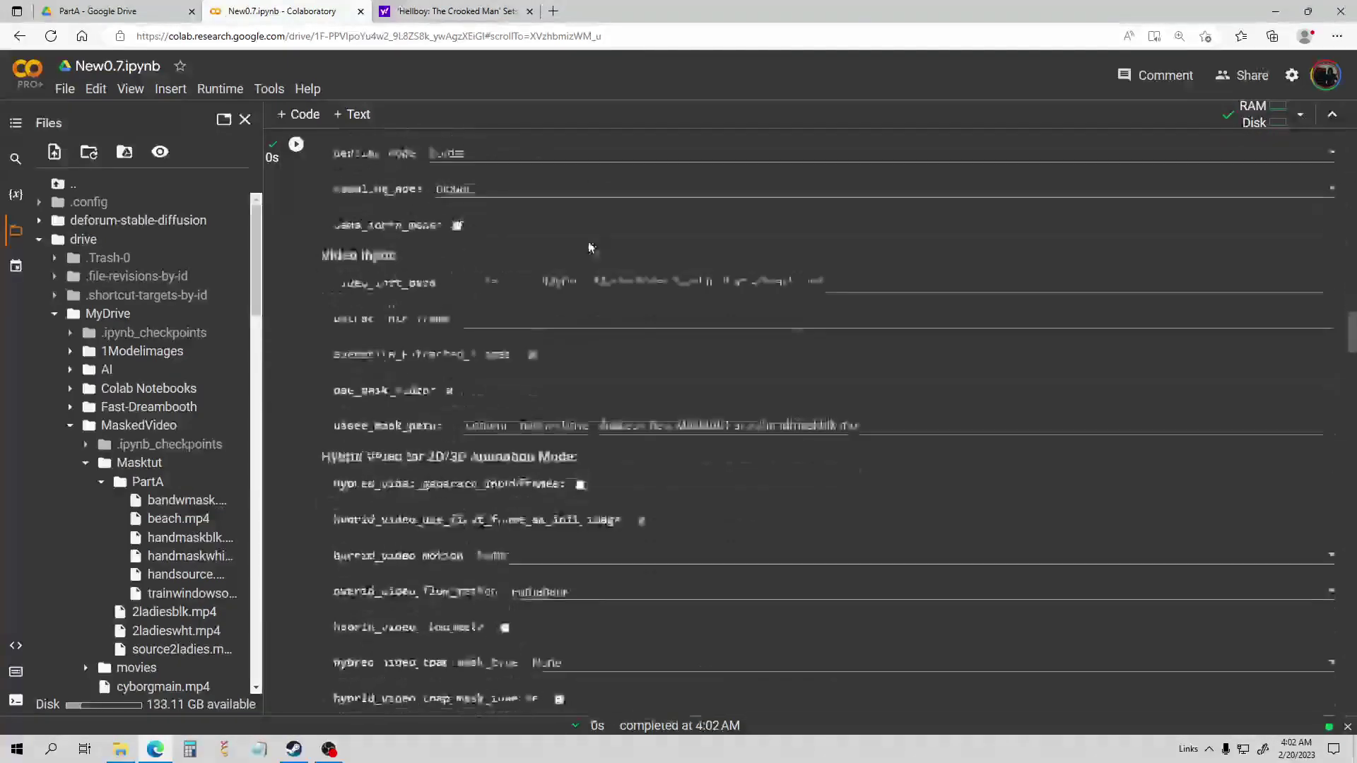
scroll(609, 255, down, 5)
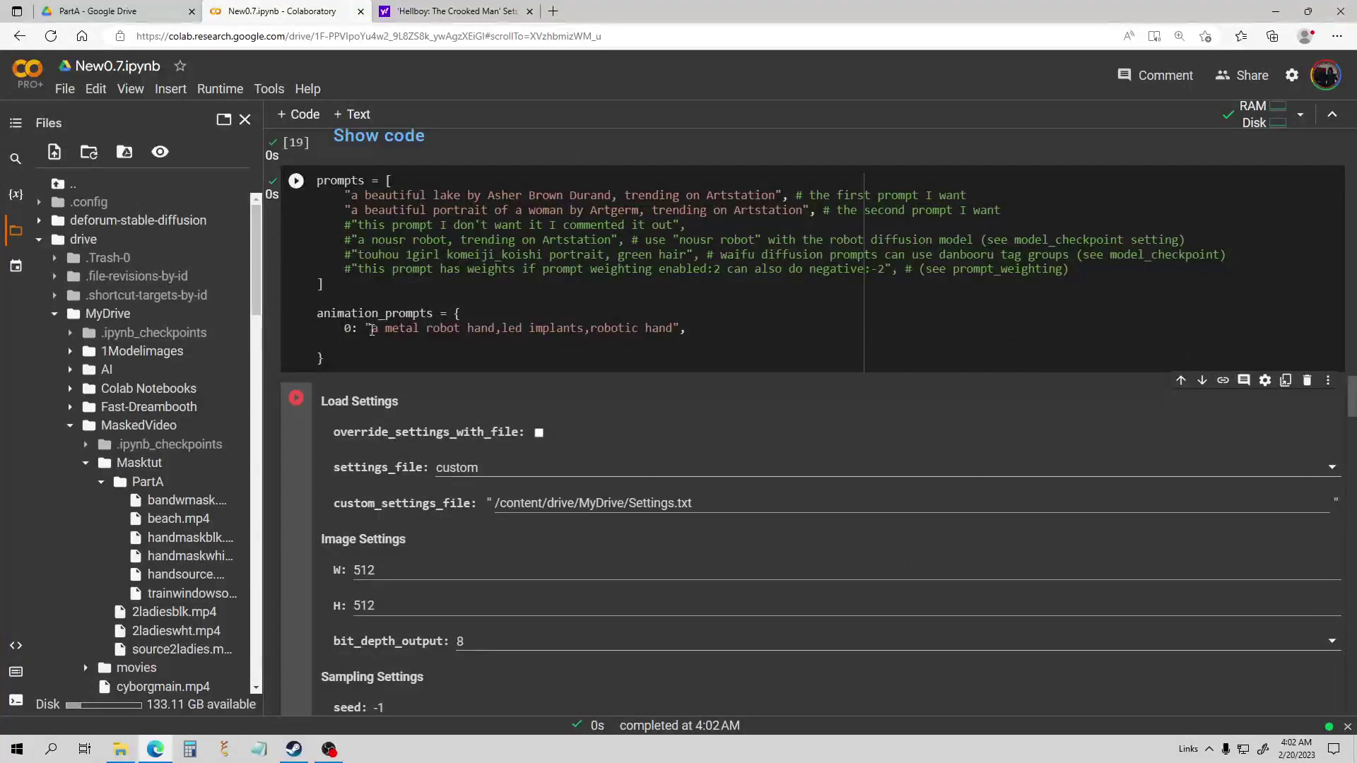
double_click(372, 330)
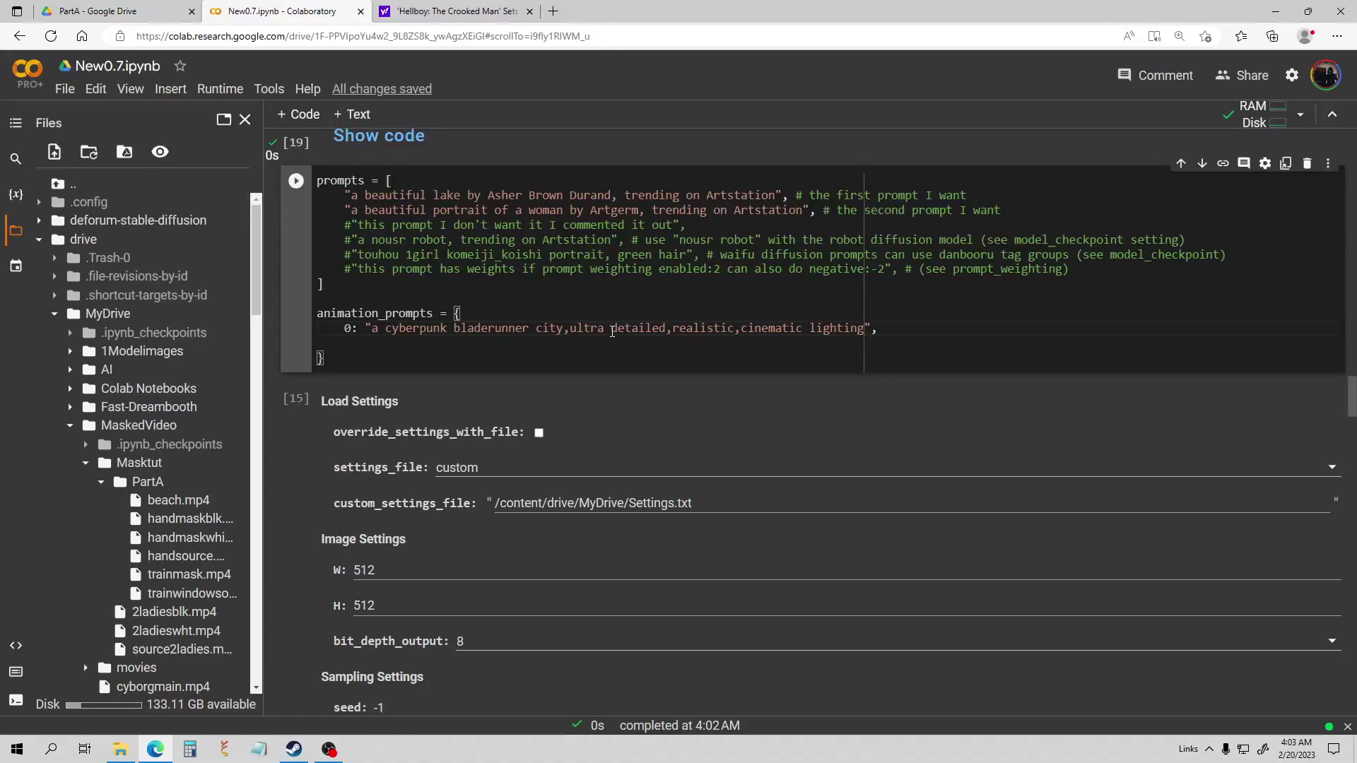
- Look over the animation settings, run the prompts cell, and render the beach animation
scroll(553, 348, up, 20)
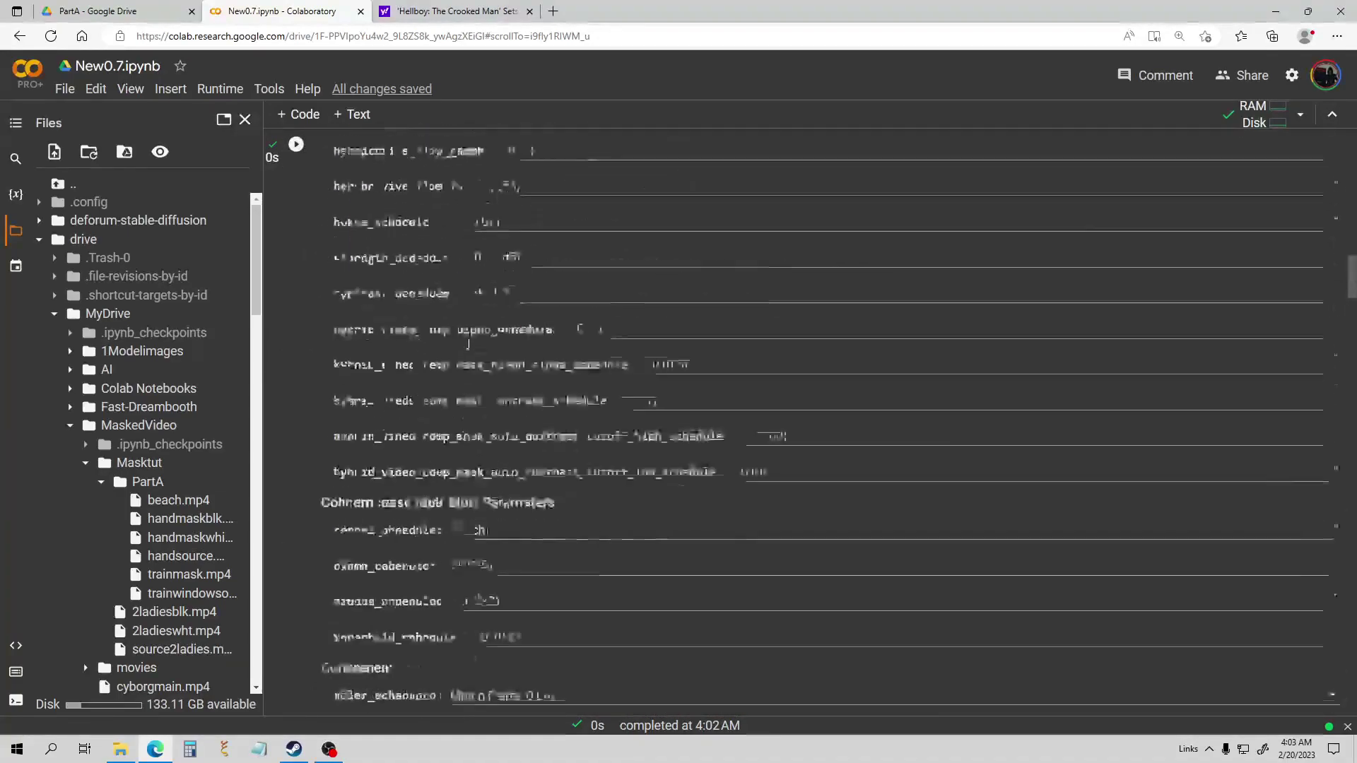
scroll(468, 345, up, 7)
scroll(481, 332, down, 7)
scroll(495, 325, up, 3)
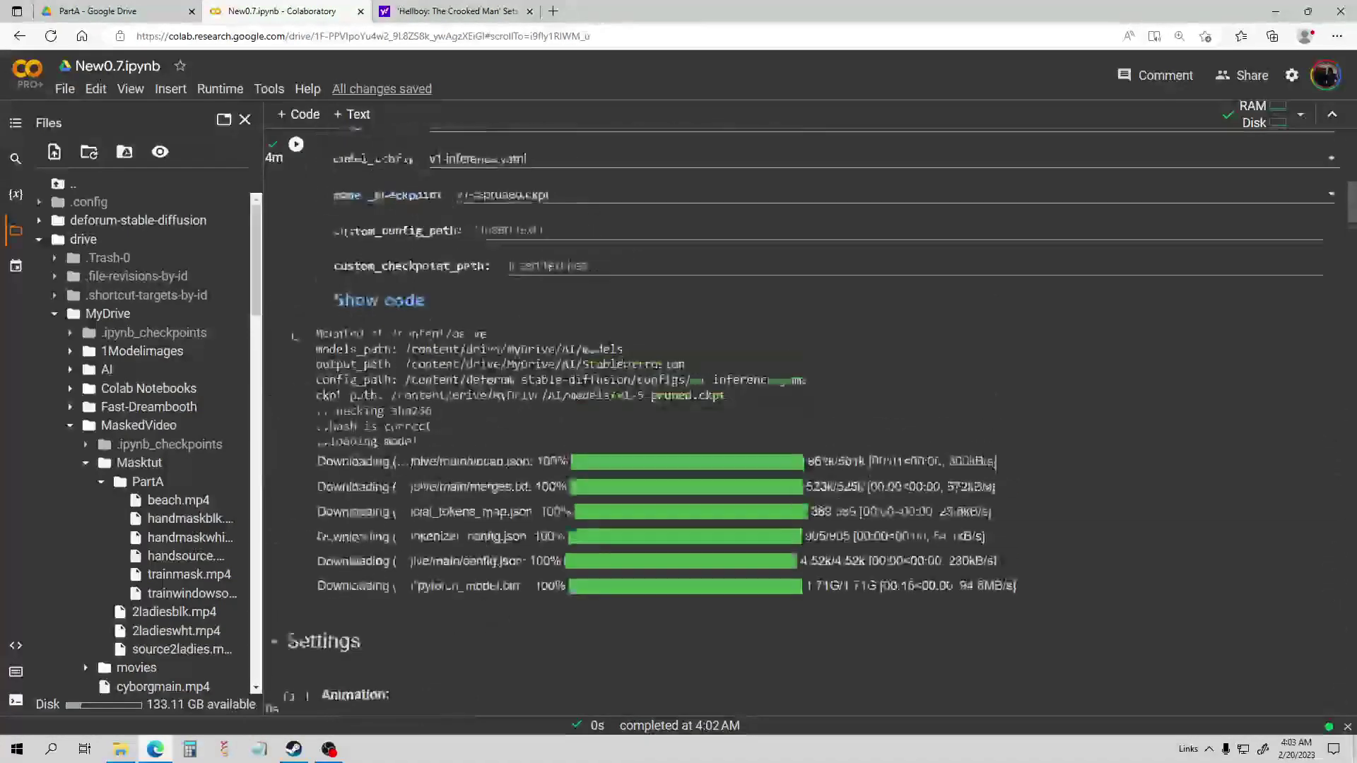
scroll(497, 328, down, 15)
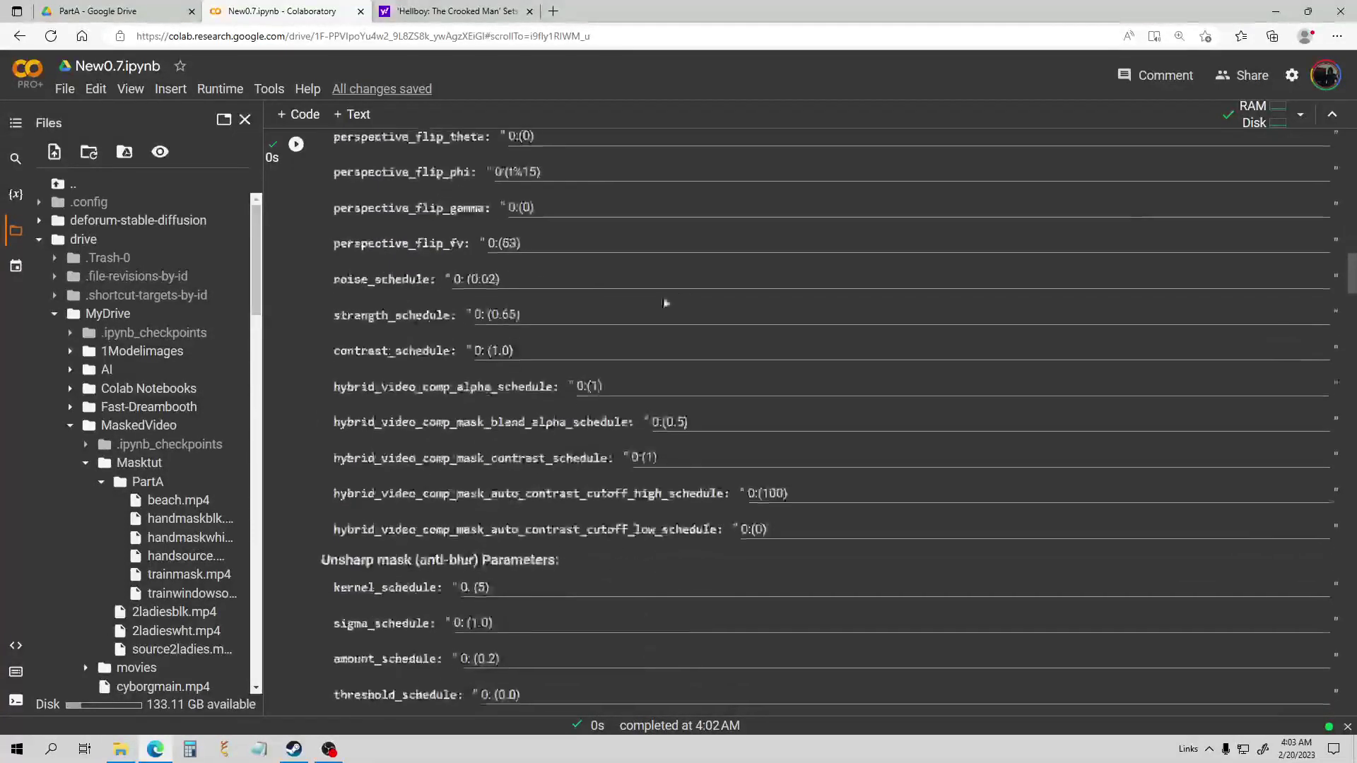
scroll(590, 284, down, 15)
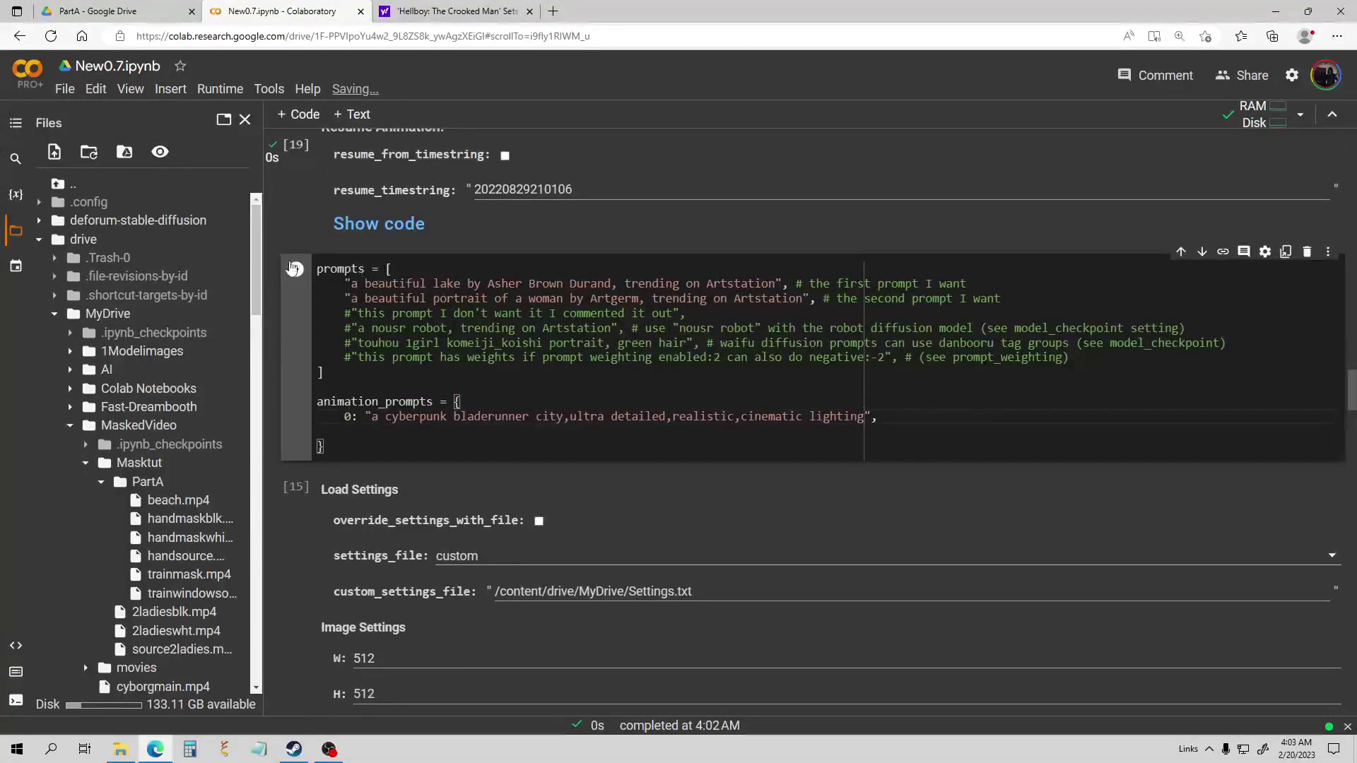
click(295, 269)
scroll(555, 264, down, 5)
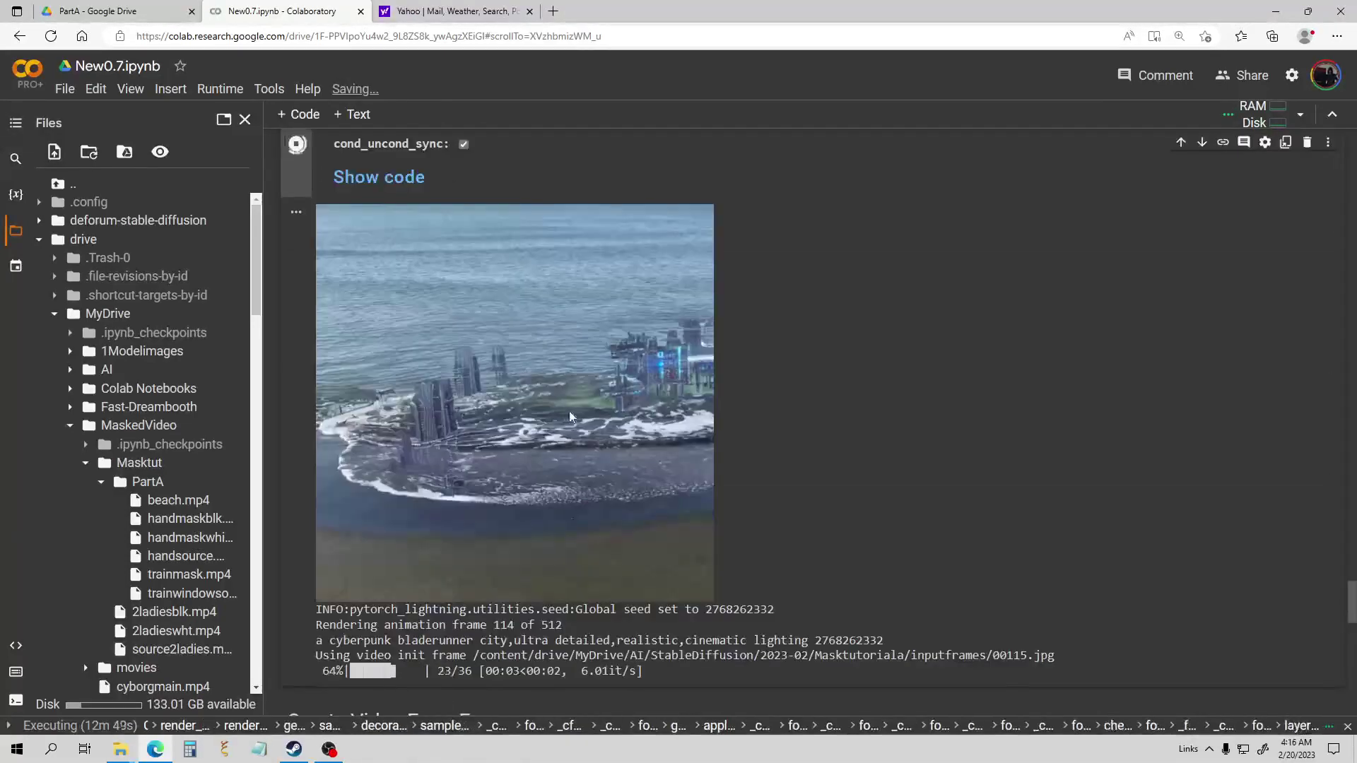
- Interrupt the beach animation render and create a video from its rendered frames
scroll(569, 416, up, 20)
scroll(369, 358, up, 11)
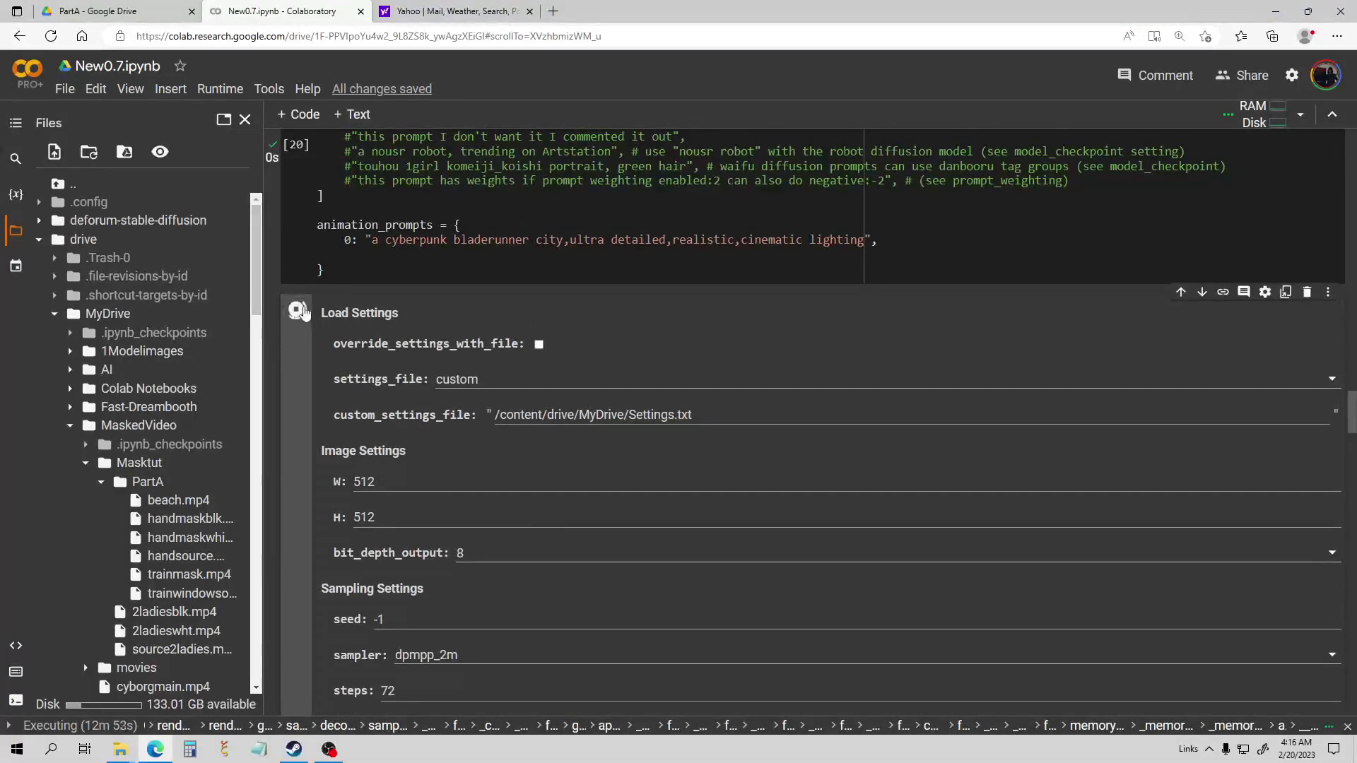
scroll(433, 338, down, 20)
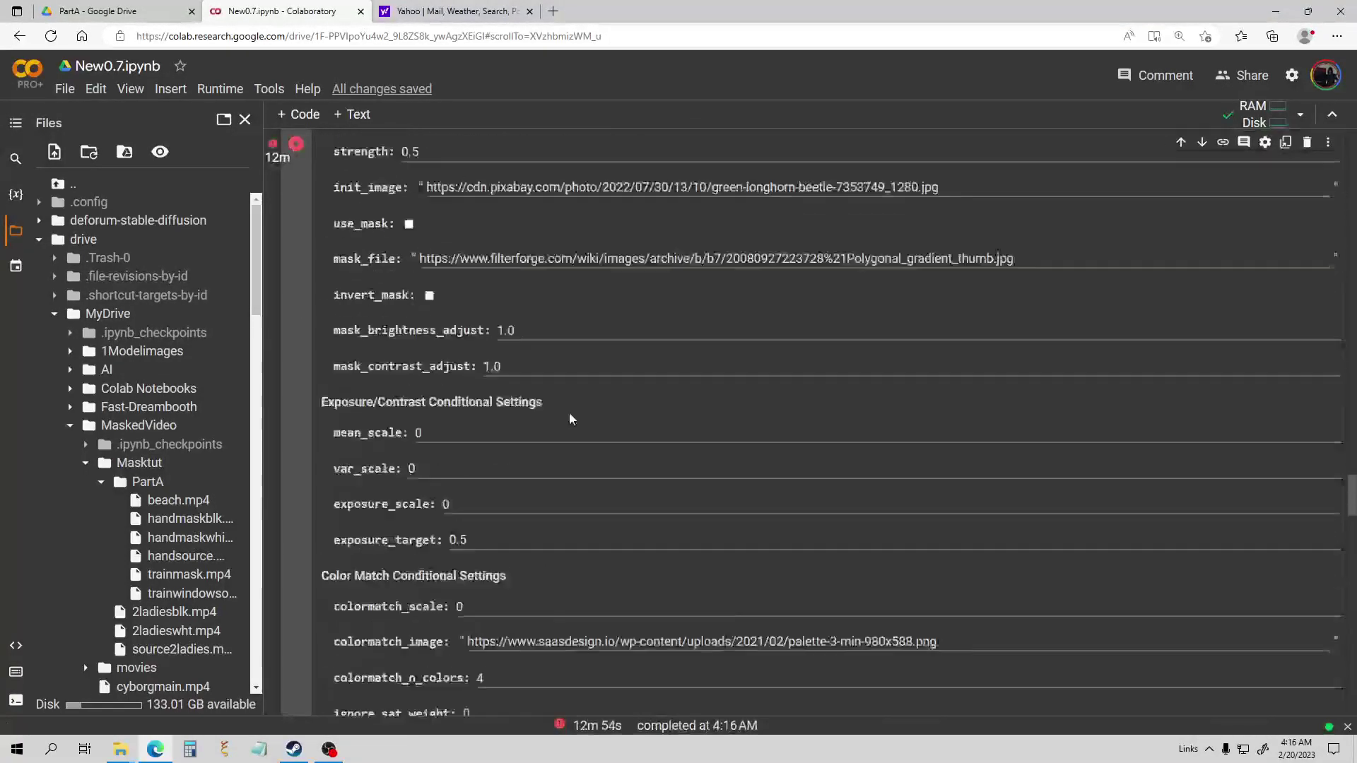
scroll(636, 520, down, 15)
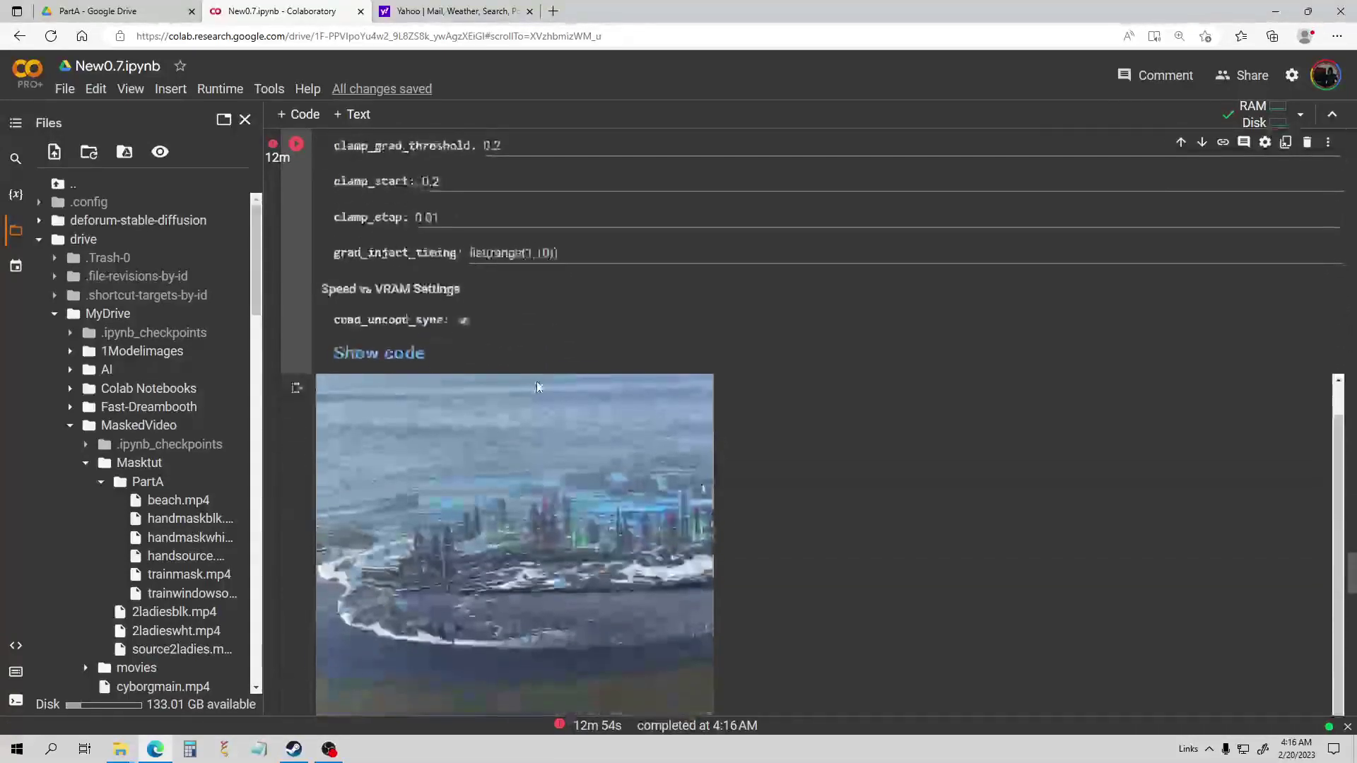
scroll(580, 474, down, 6)
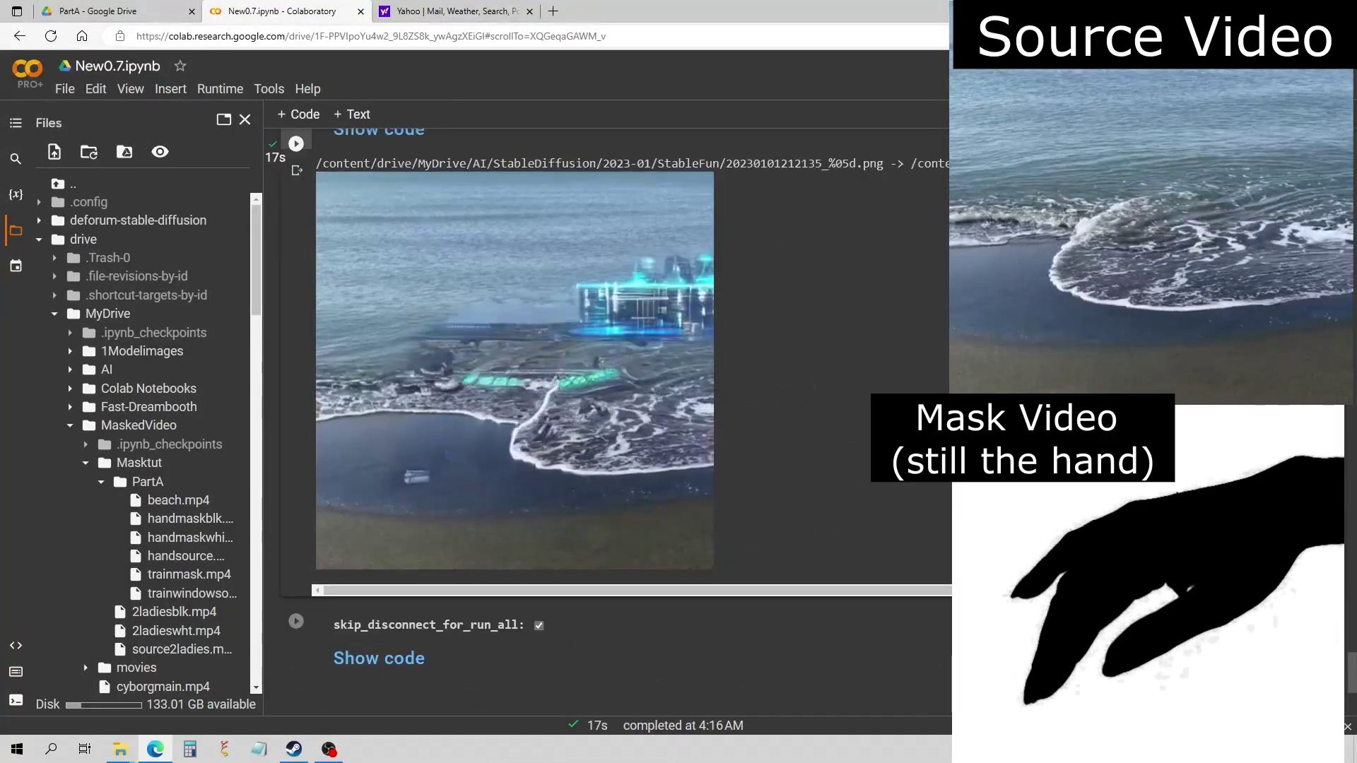
- Review the created beach video, the render output and the video input paths in the animation settings
mouse_move(584, 371)
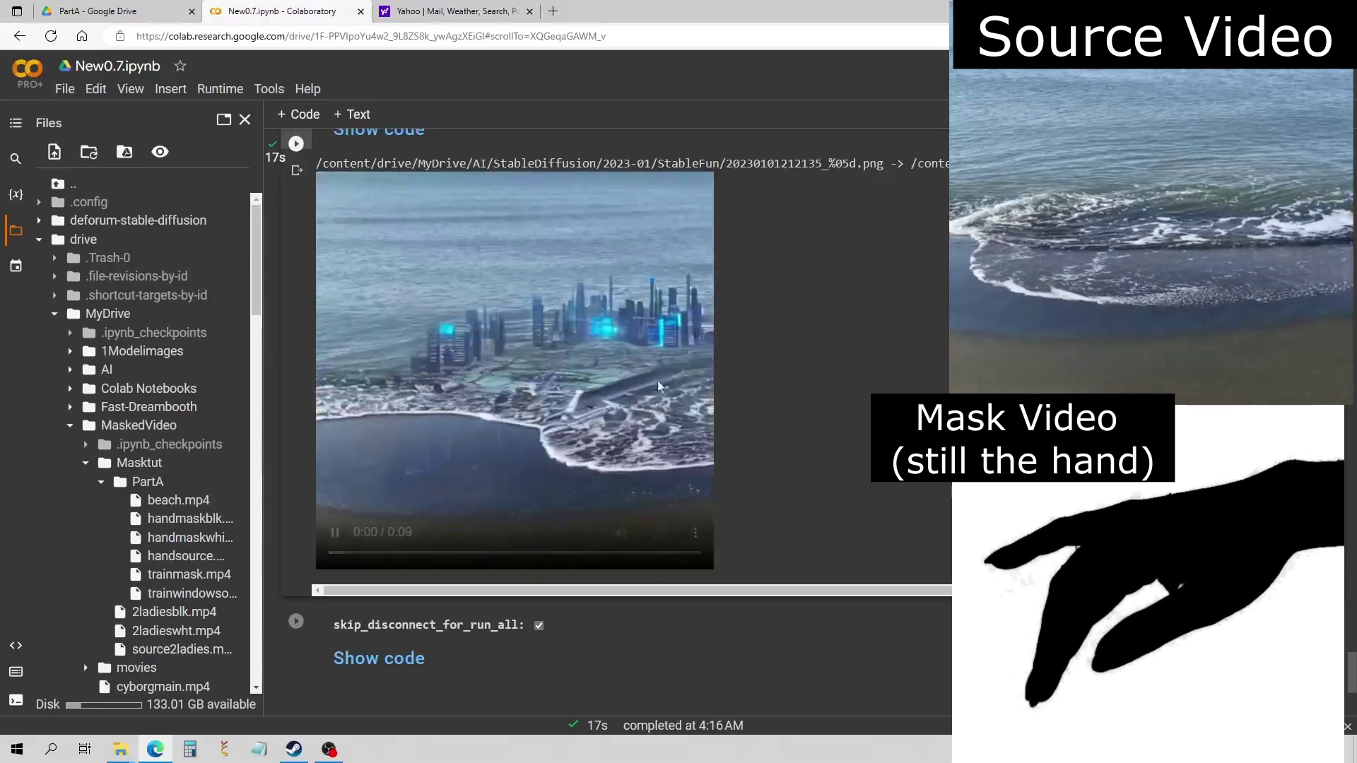
scroll(682, 370, up, 5)
scroll(683, 370, down, 5)
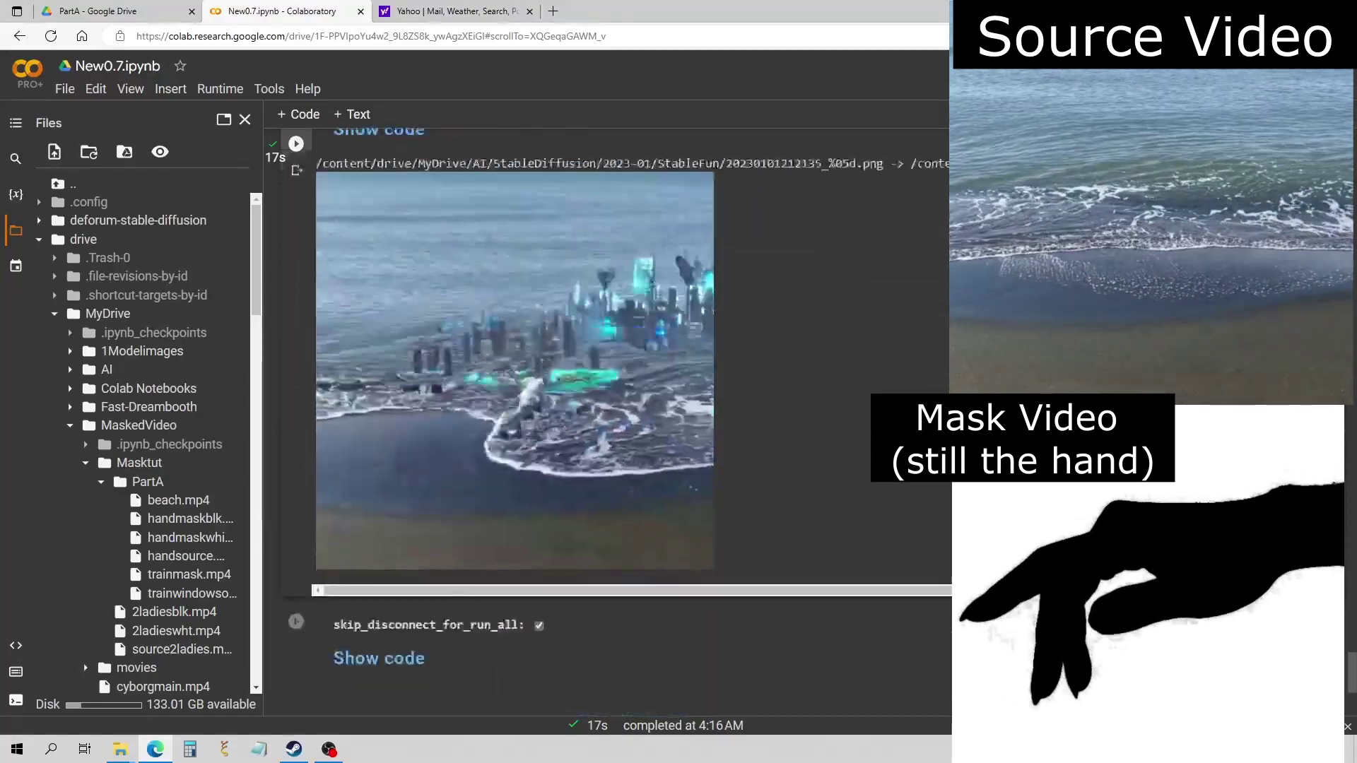
scroll(829, 424, up, 6)
scroll(567, 393, down, 10)
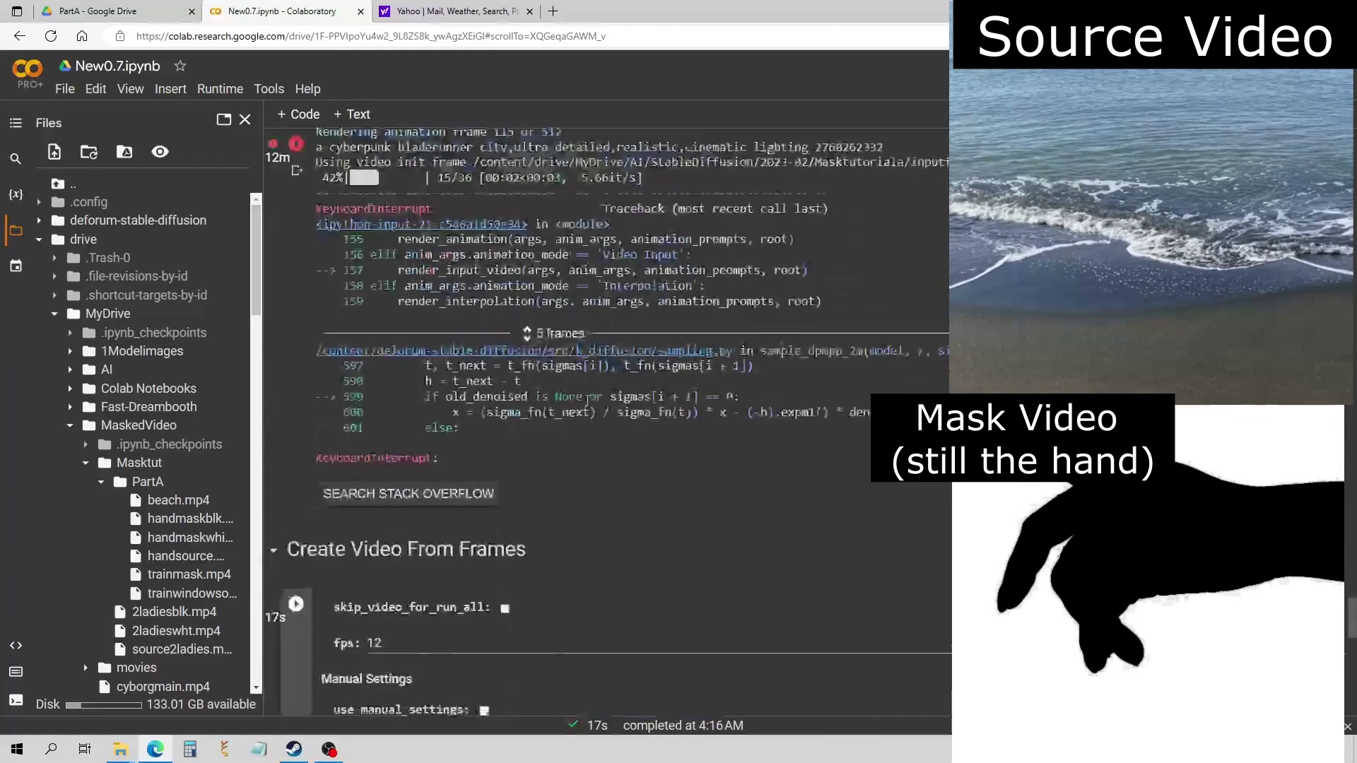
scroll(797, 389, up, 10)
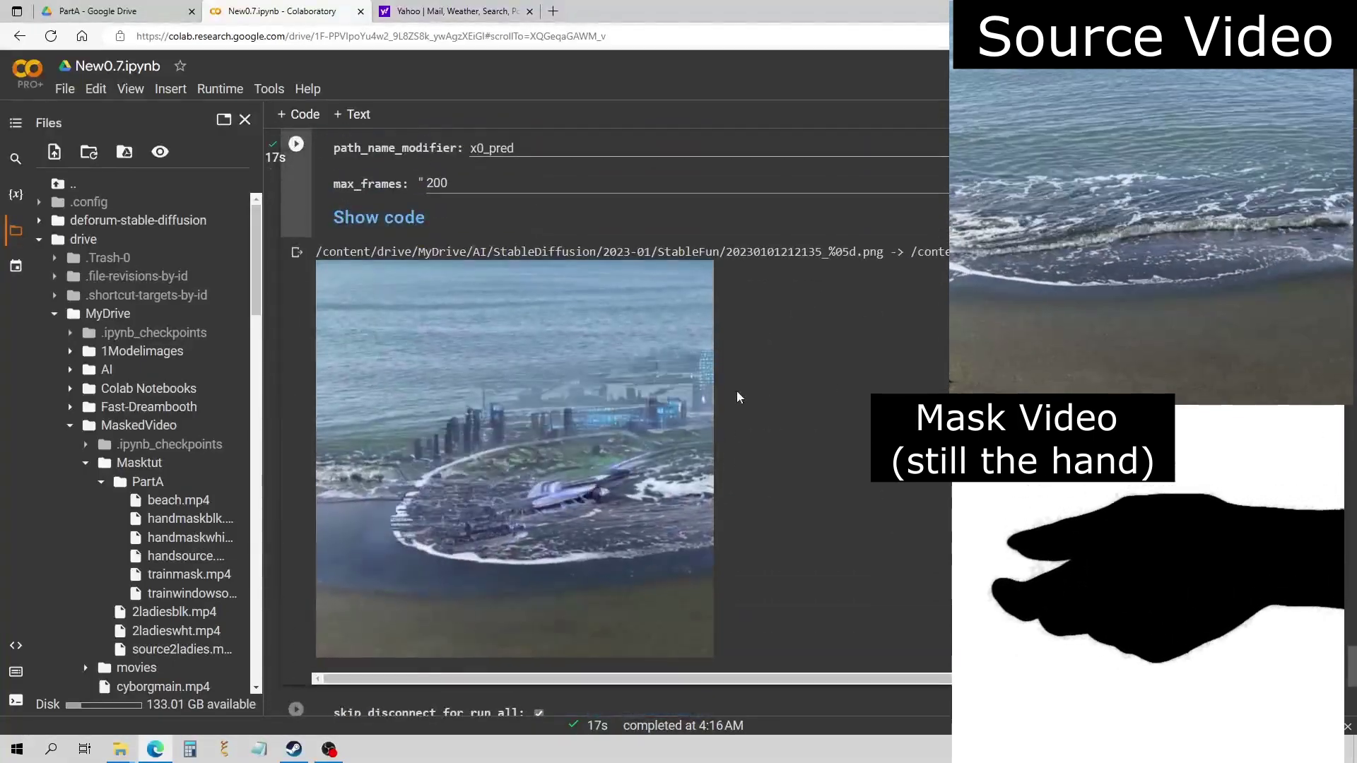
scroll(514, 359, up, 15)
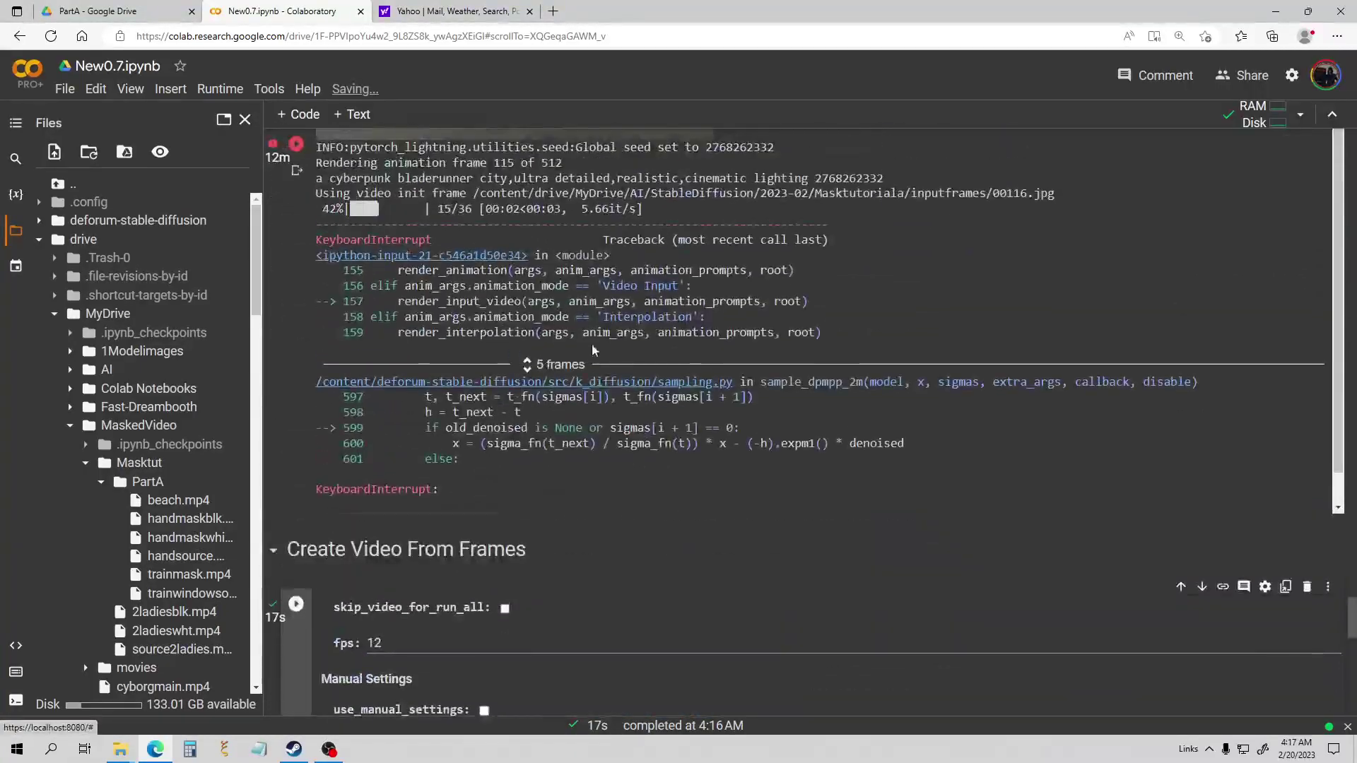
scroll(599, 382, down, 5)
scroll(599, 383, up, 15)
scroll(413, 376, up, 15)
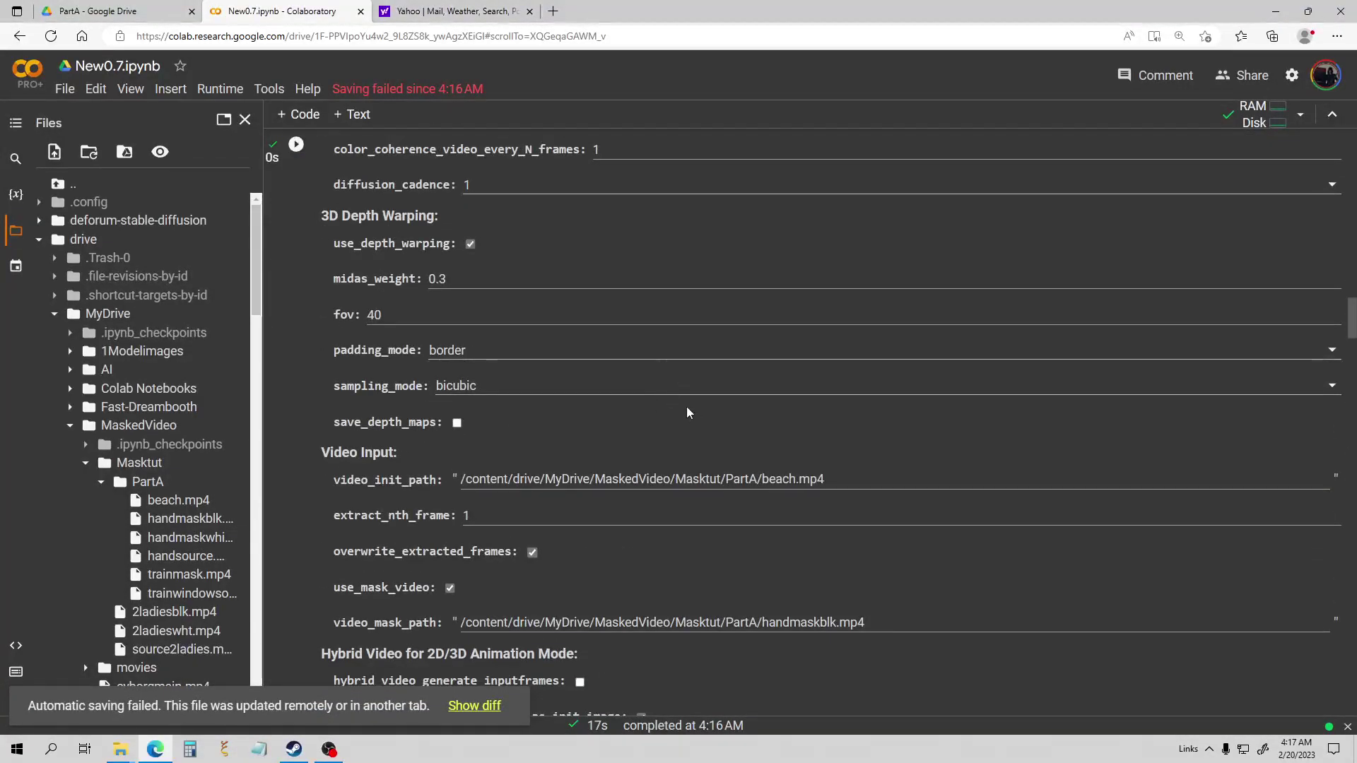
scroll(531, 422, down, 2)
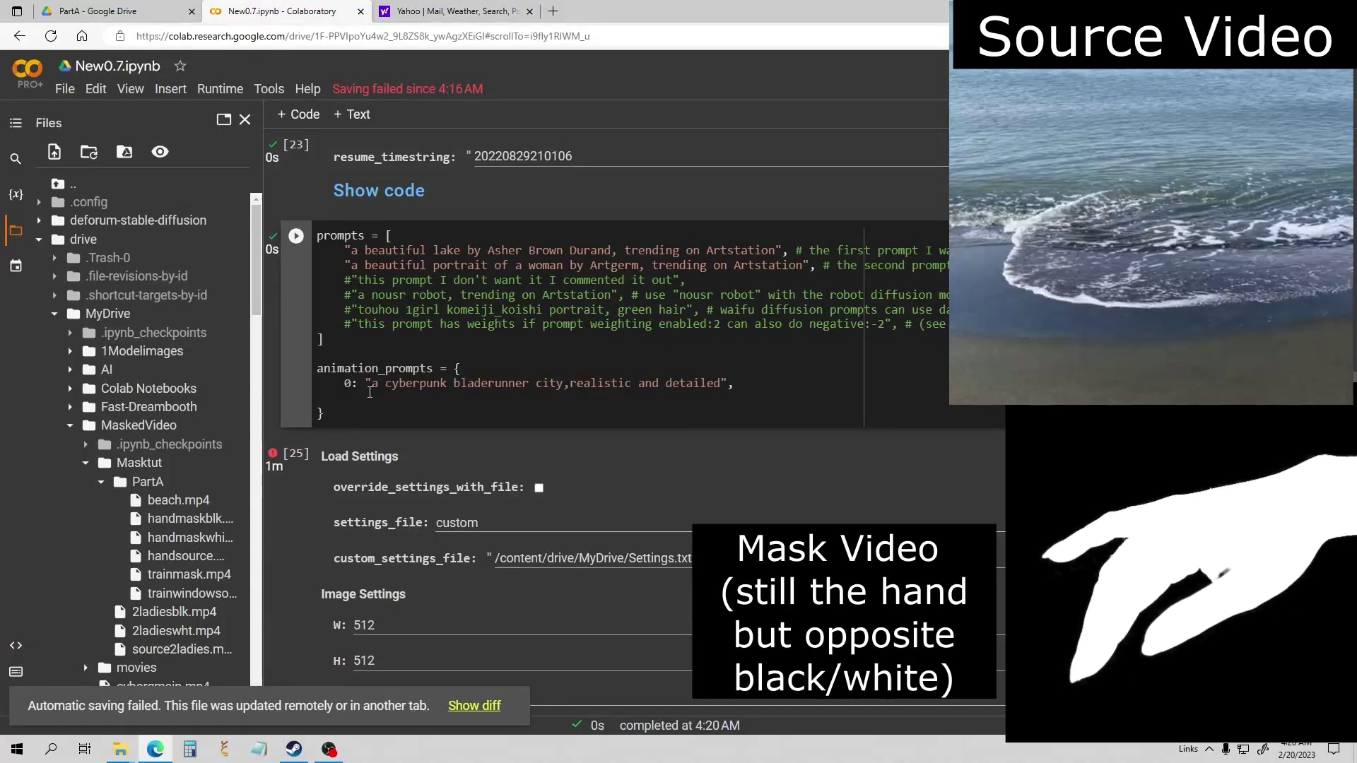
- Render the beach animation with the cyberpunk bladerunner city prompt, and check the prompt, sampling and batch settings
scroll(299, 291, down, 3)
click(296, 164)
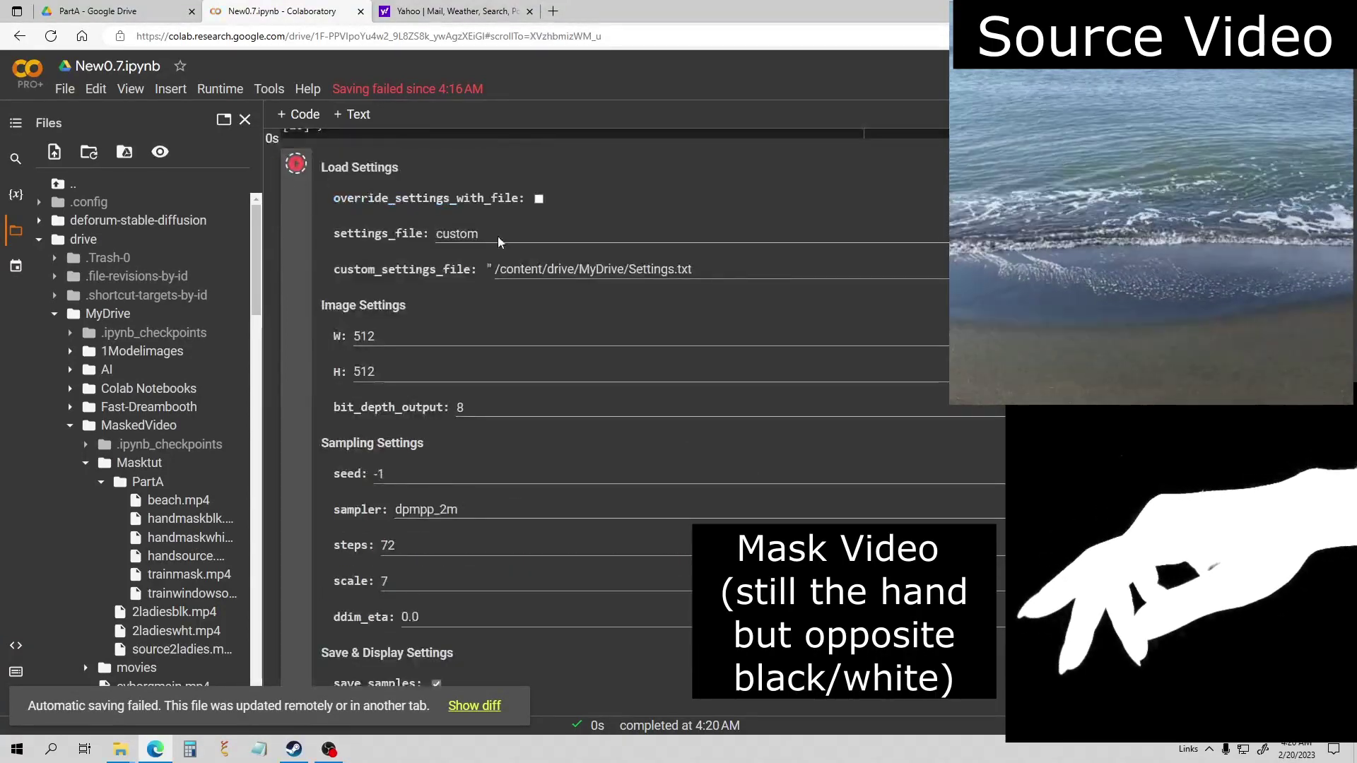
scroll(577, 381, up, 3)
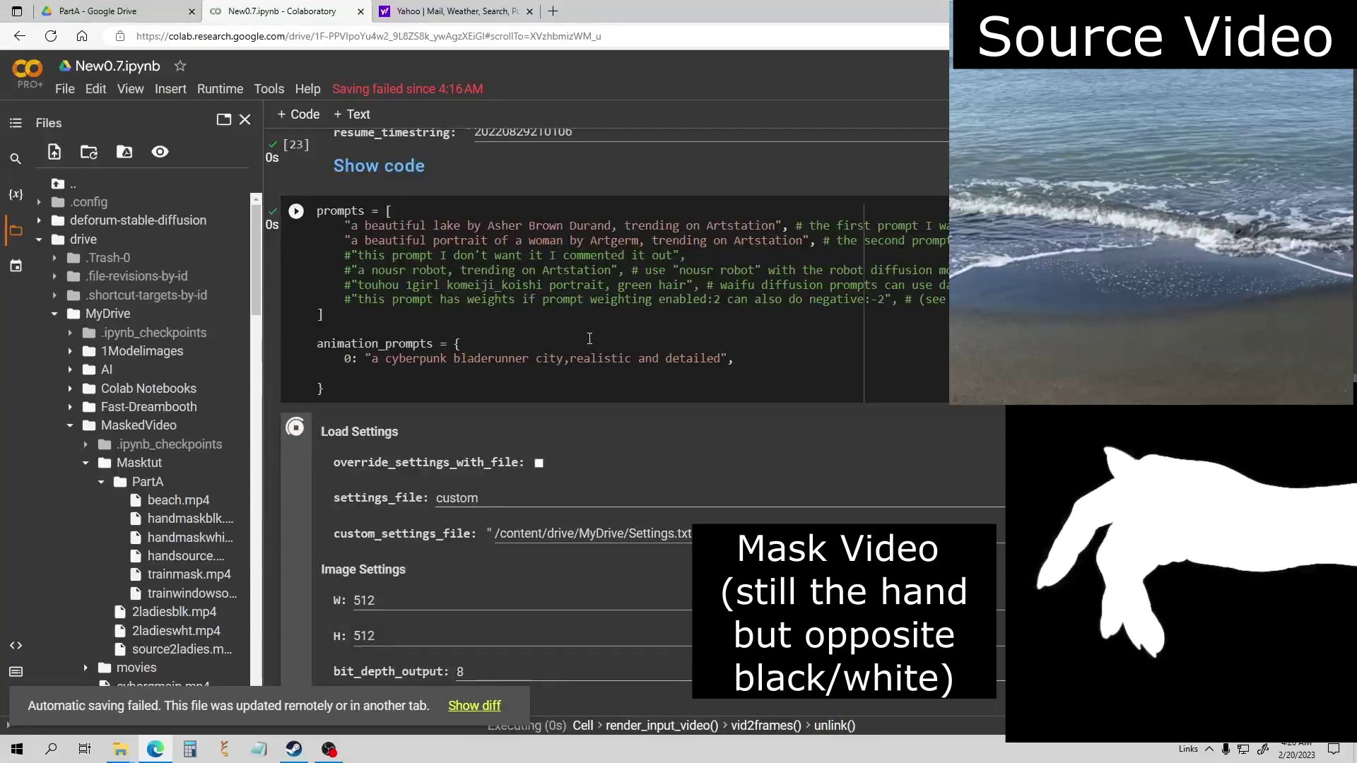
scroll(661, 392, down, 3)
scroll(663, 393, down, 15)
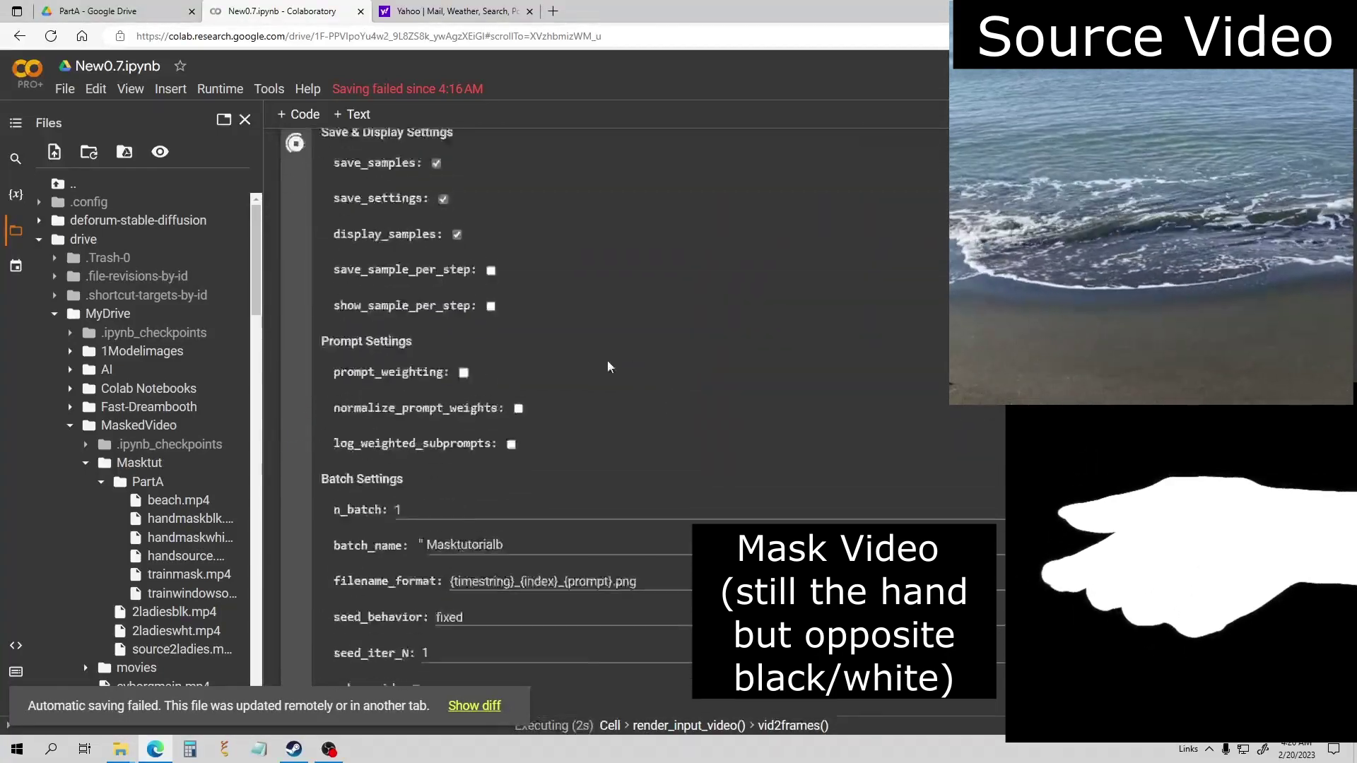
scroll(622, 353, down, 15)
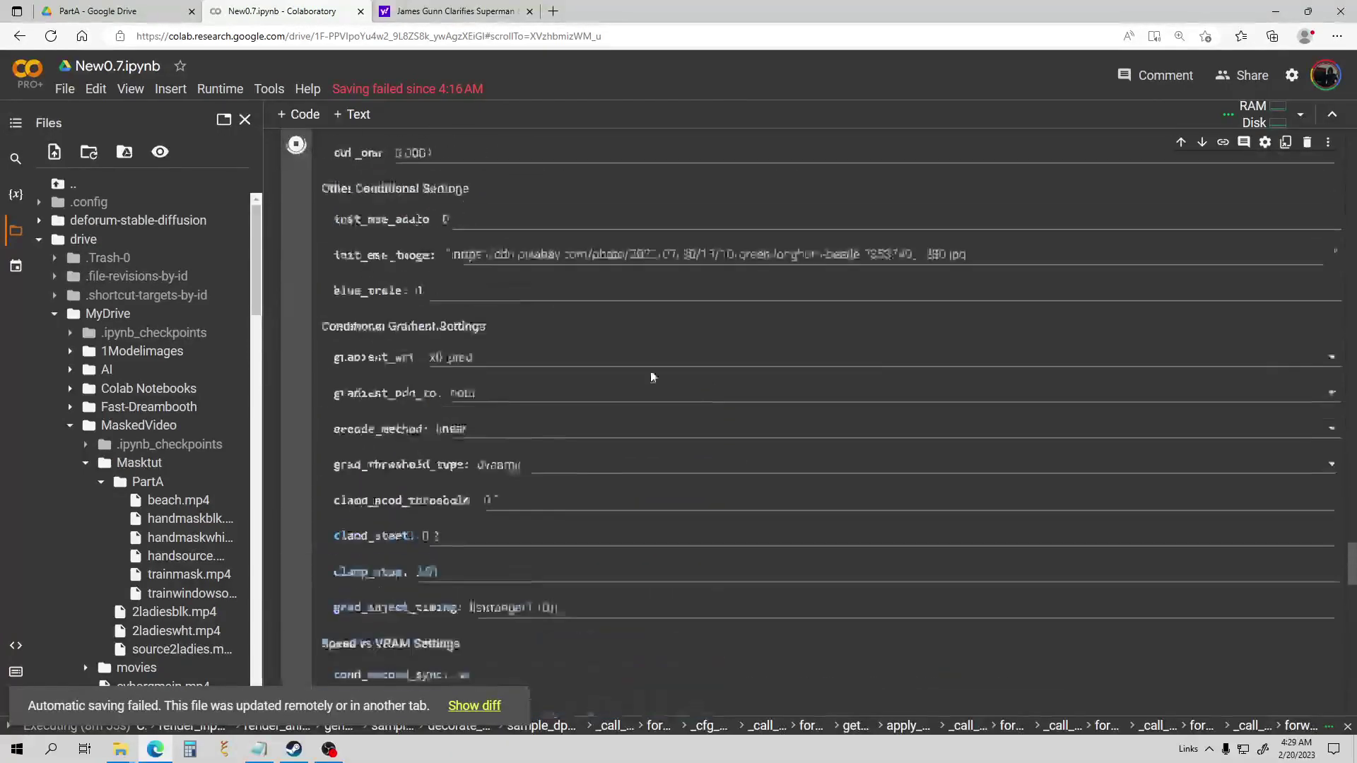
scroll(651, 377, up, 15)
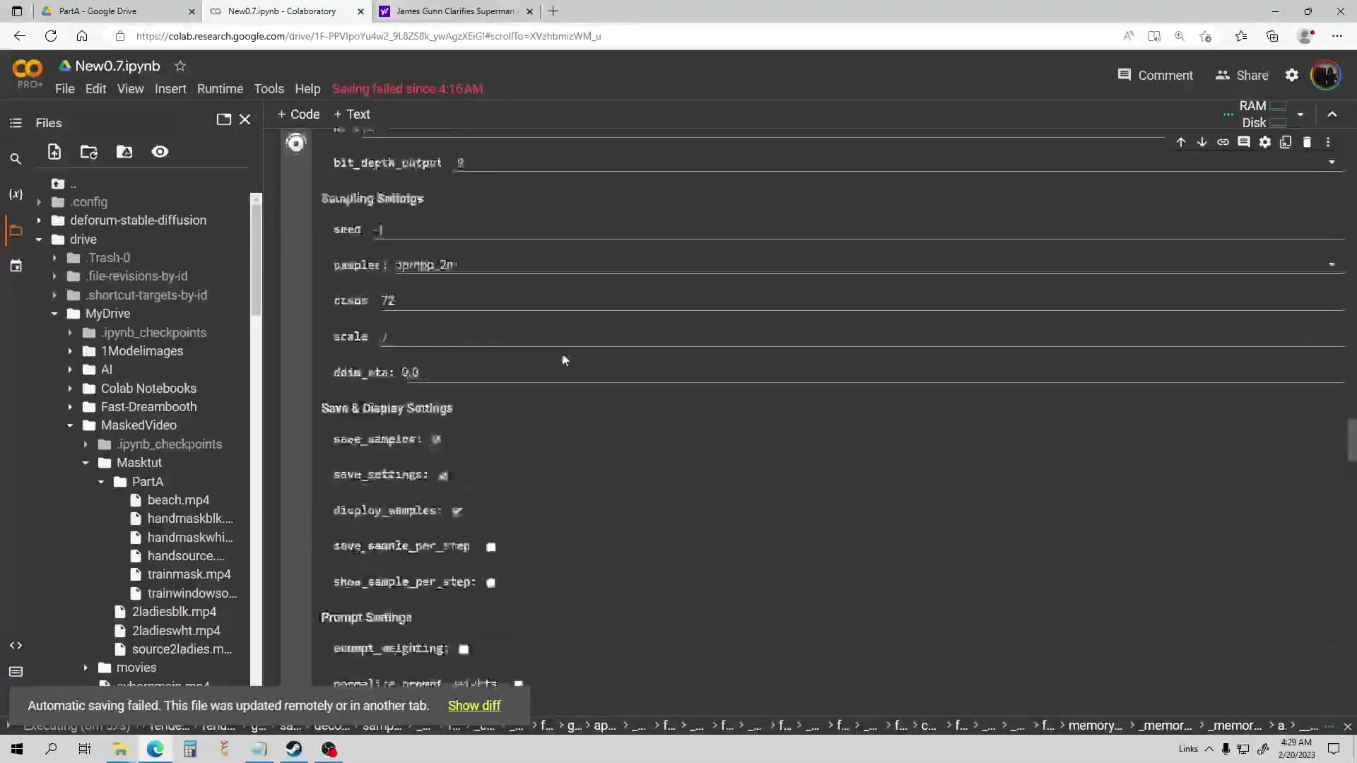
scroll(507, 347, up, 2)
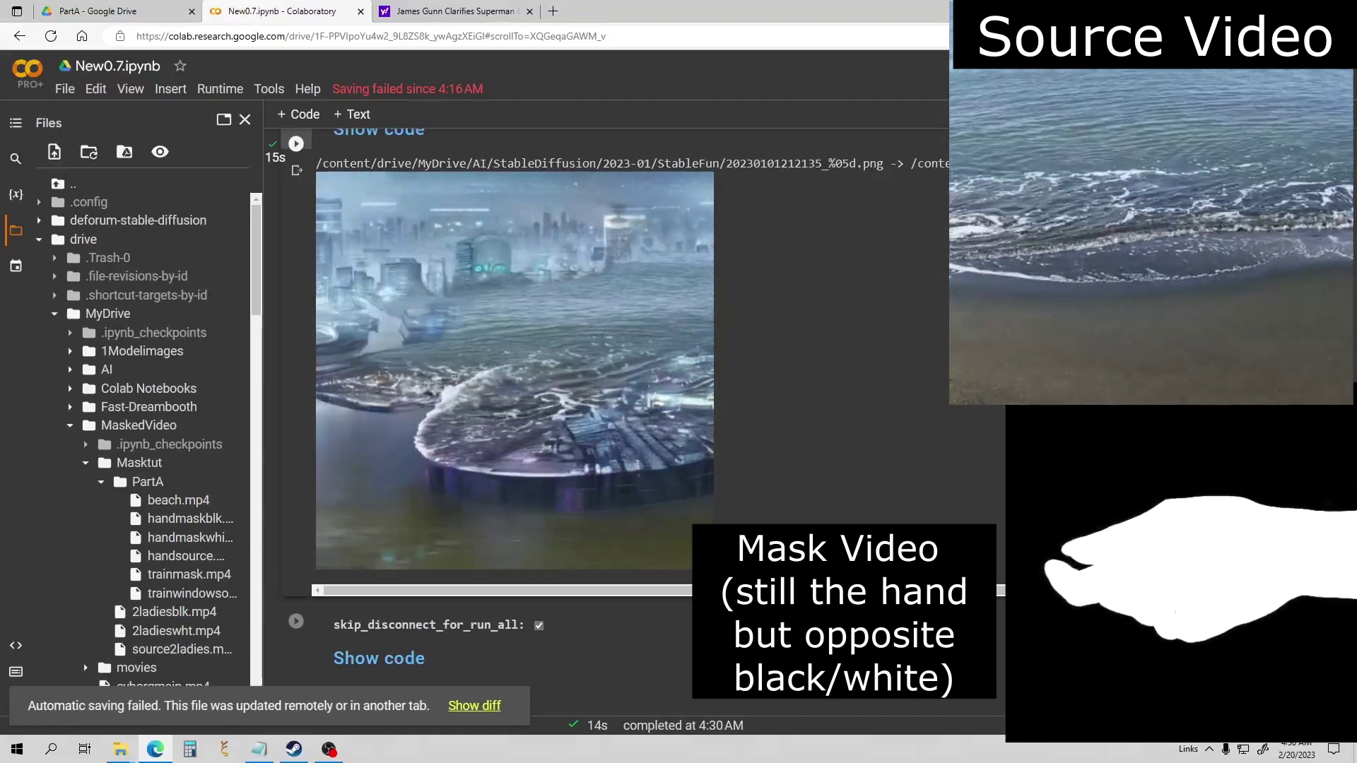
- Review the new beach video and copy the path of the handmaskblk.mp4 mask file
scroll(863, 344, up, 3)
scroll(782, 352, down, 3)
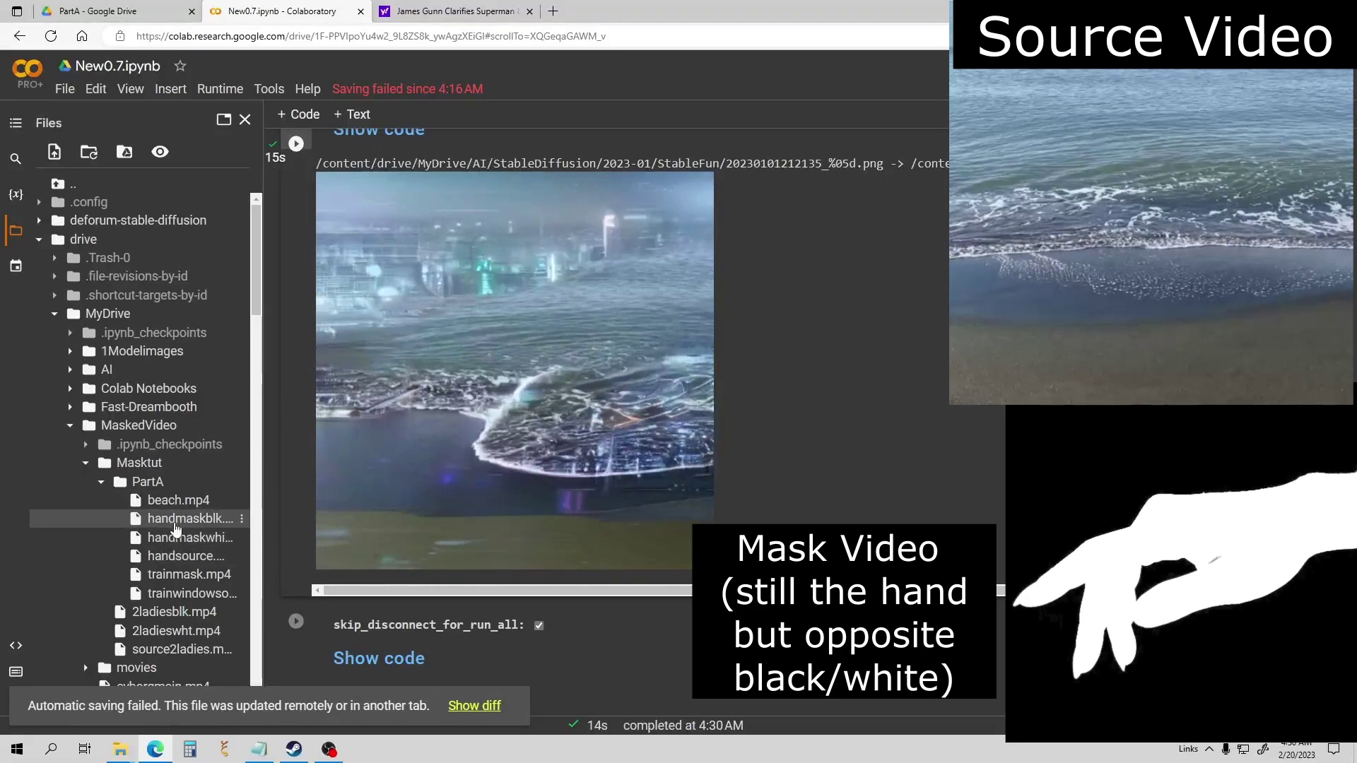
right_click(173, 522)
click(226, 621)
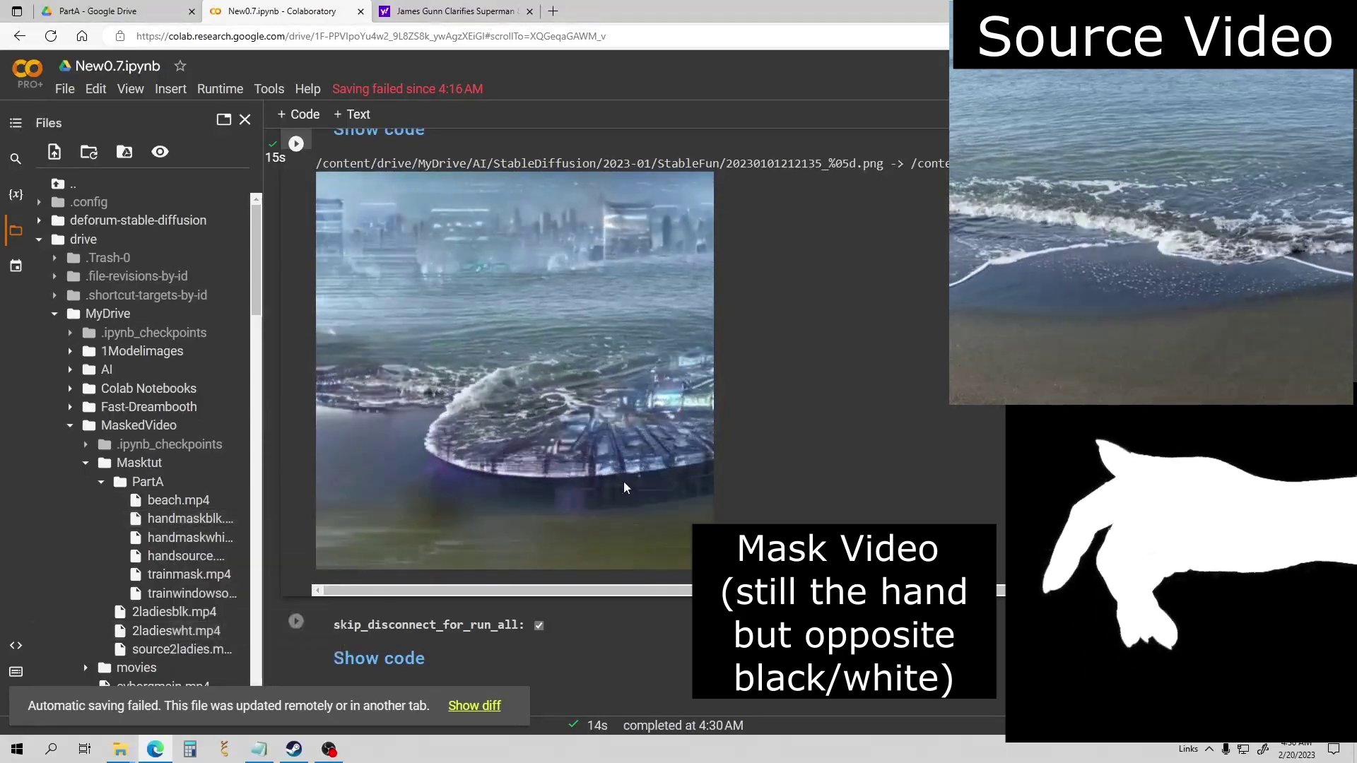
- In the Video Input settings, set the init path to trainwindowsource.mp4 and the mask path to trainmask.mp4, both from the Masktut/PartA folder
scroll(804, 358, up, 10)
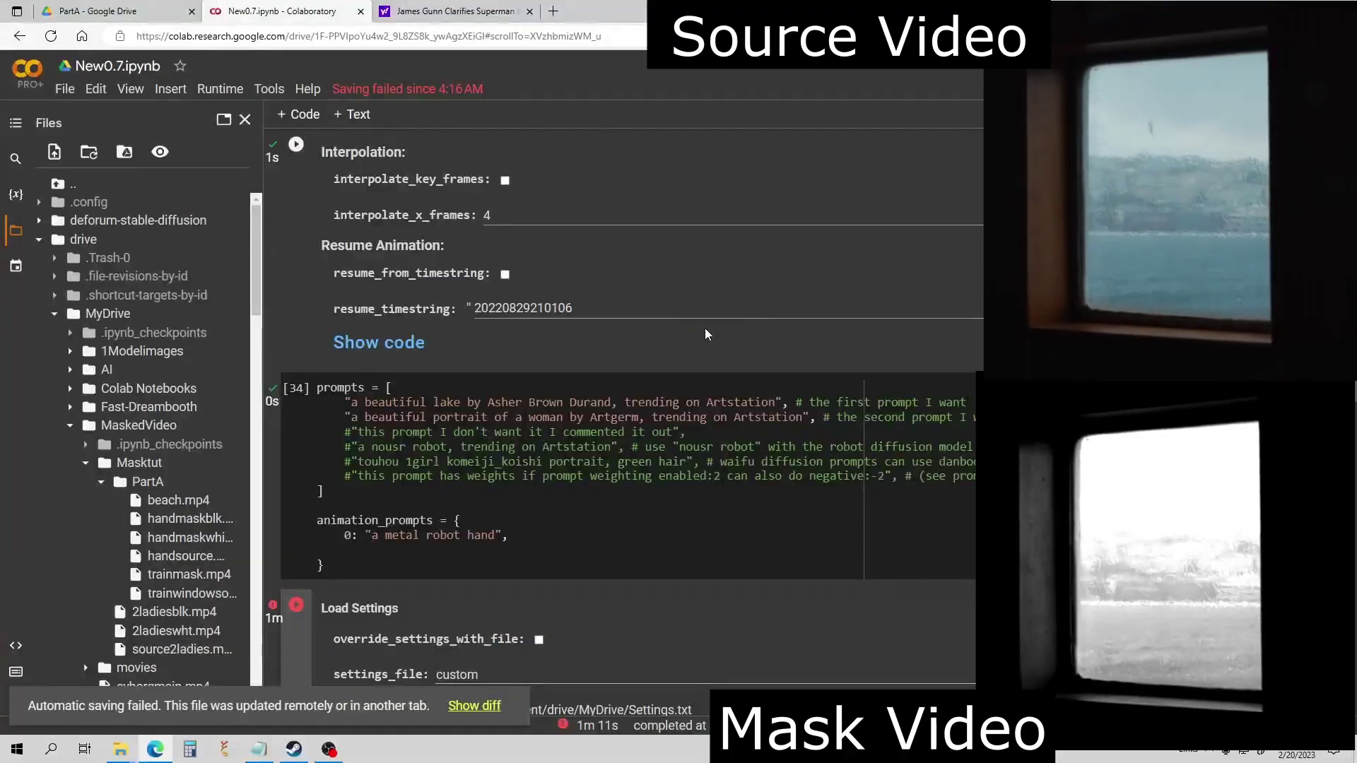
scroll(705, 328, up, 15)
scroll(715, 337, up, 7)
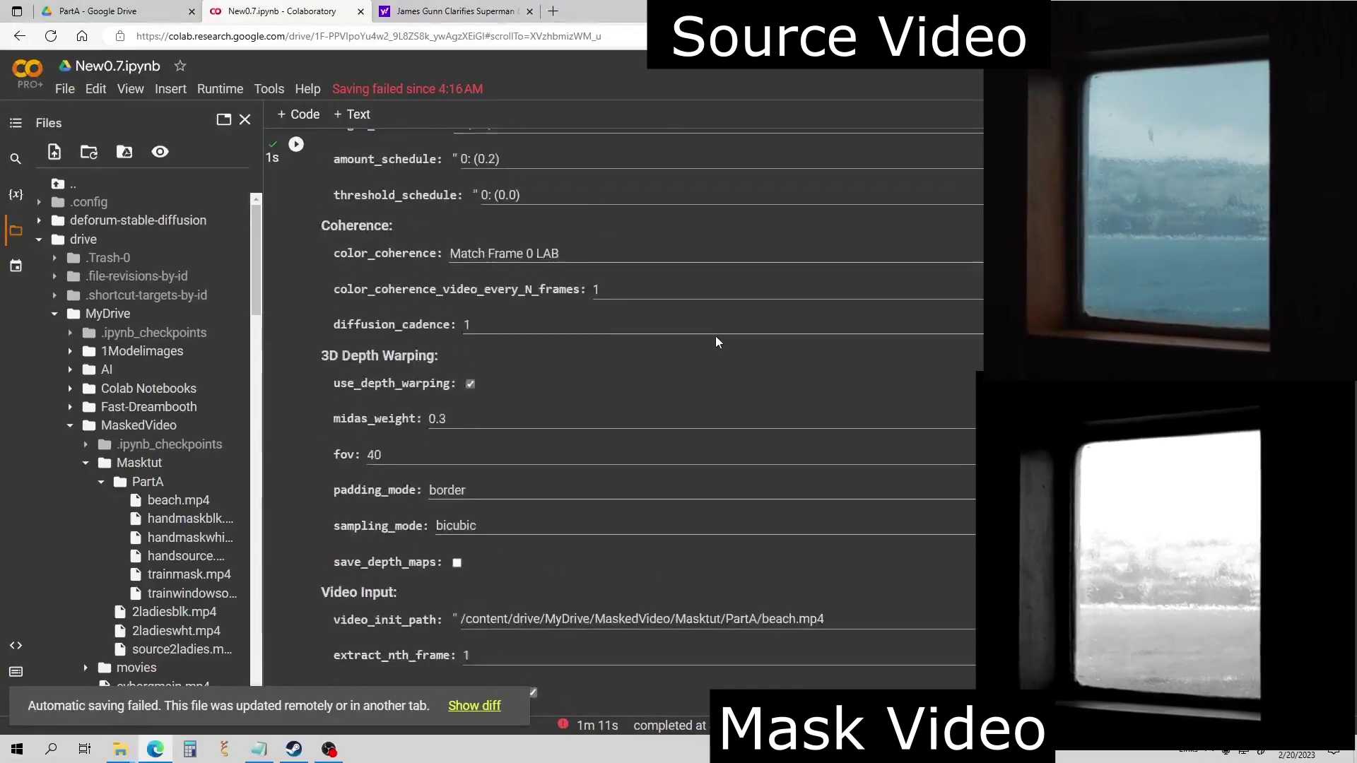
scroll(728, 338, down, 6)
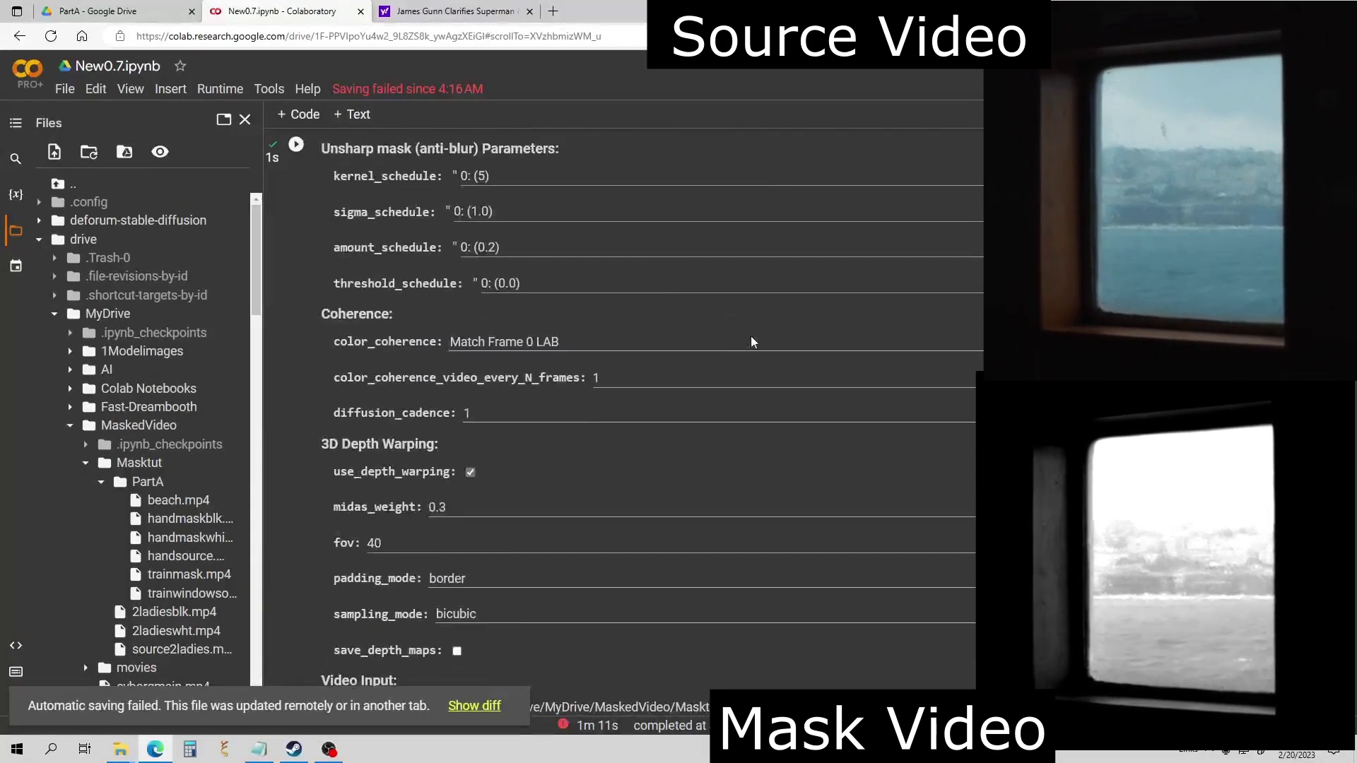
scroll(736, 358, down, 4)
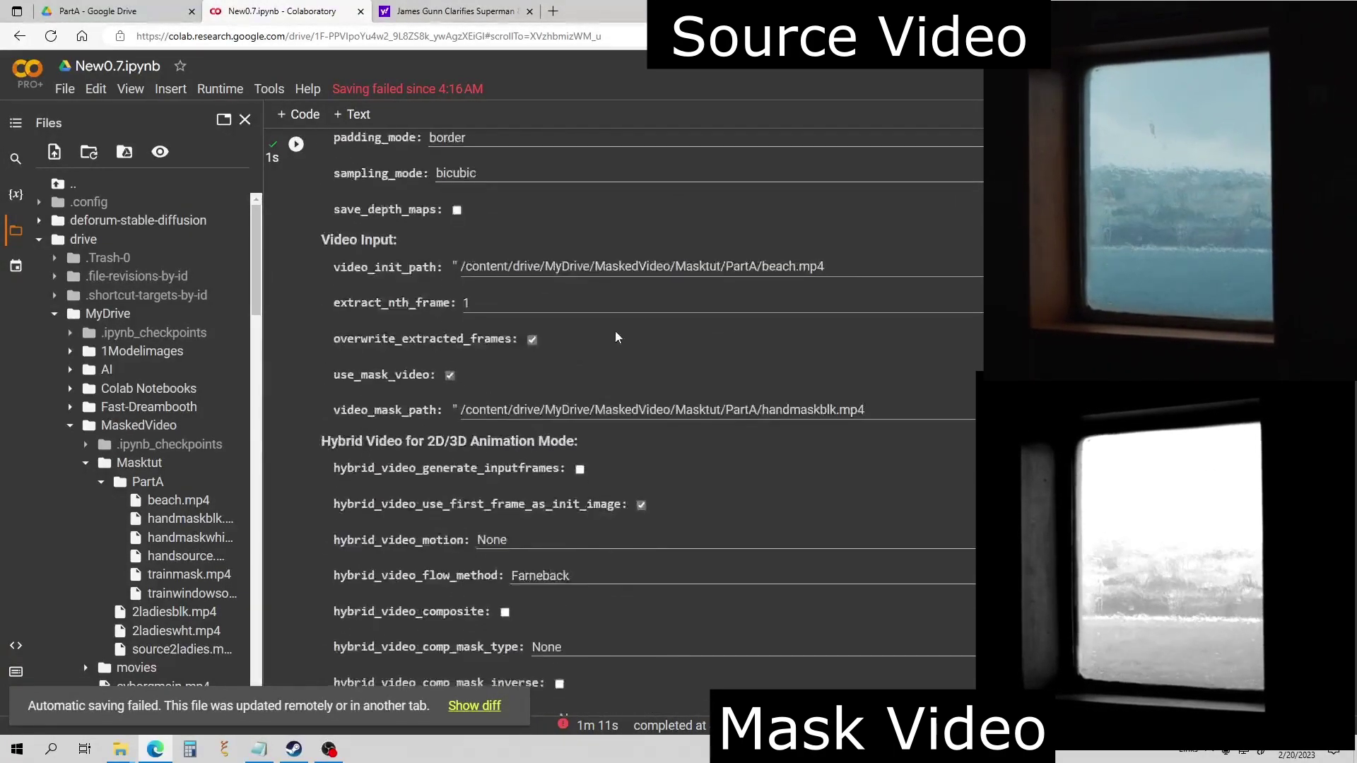
drag(851, 267, 521, 281)
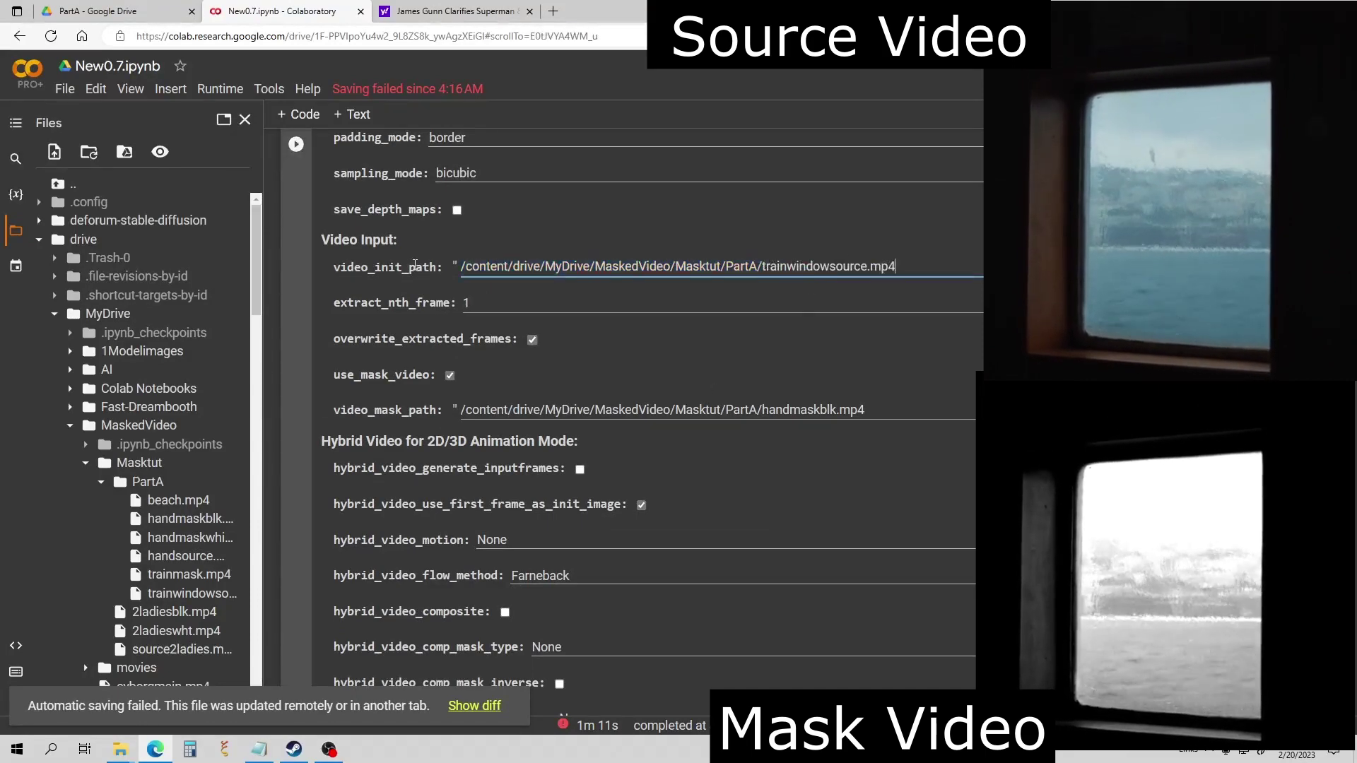
right_click(168, 578)
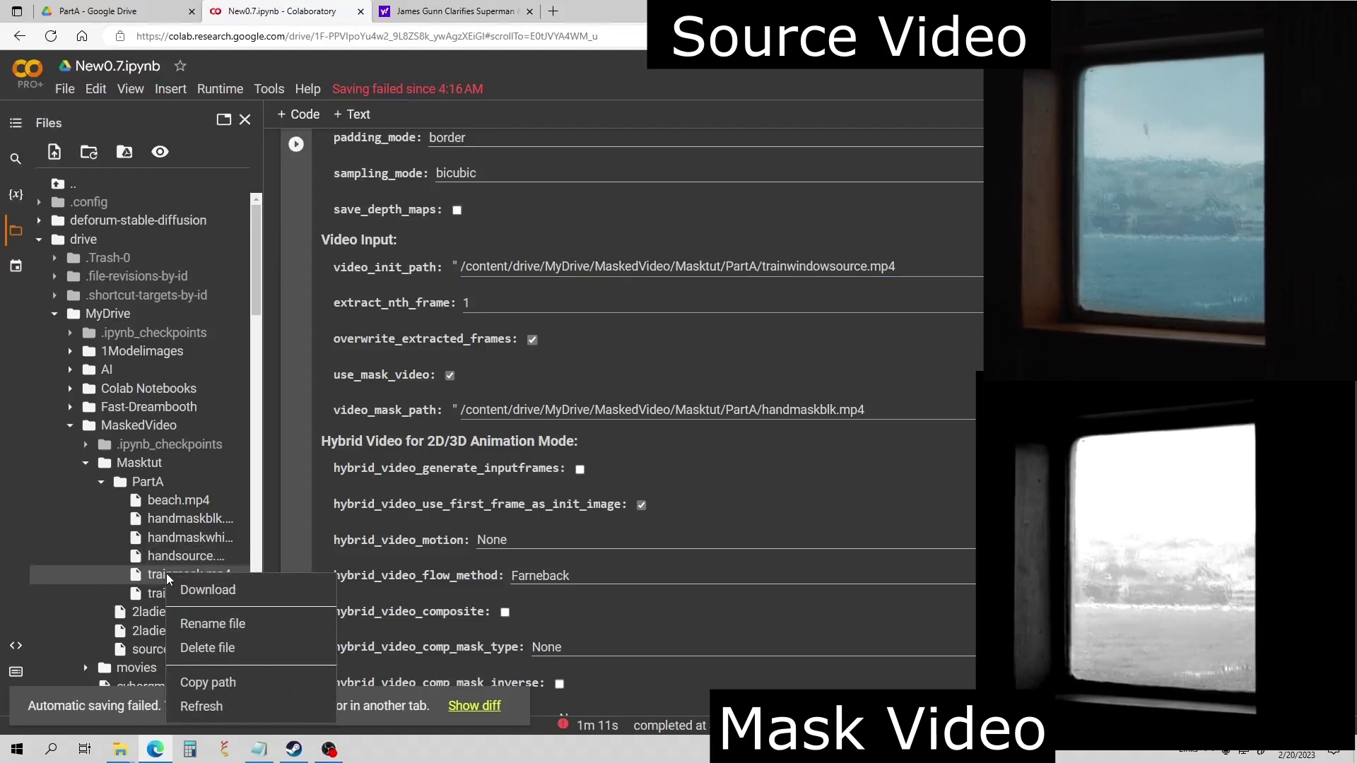
click(226, 680)
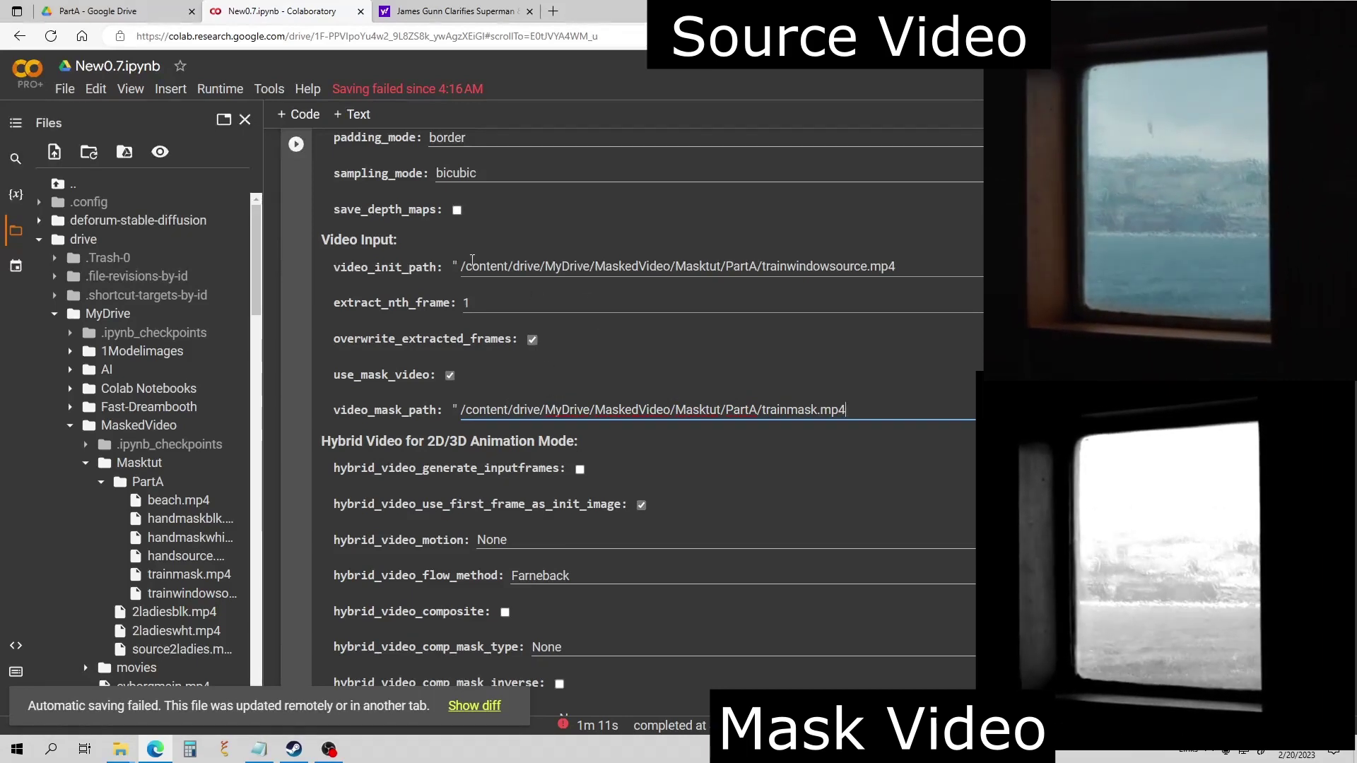
- Run the animation settings cell to apply the train window source and mask paths
scroll(477, 319, up, 20)
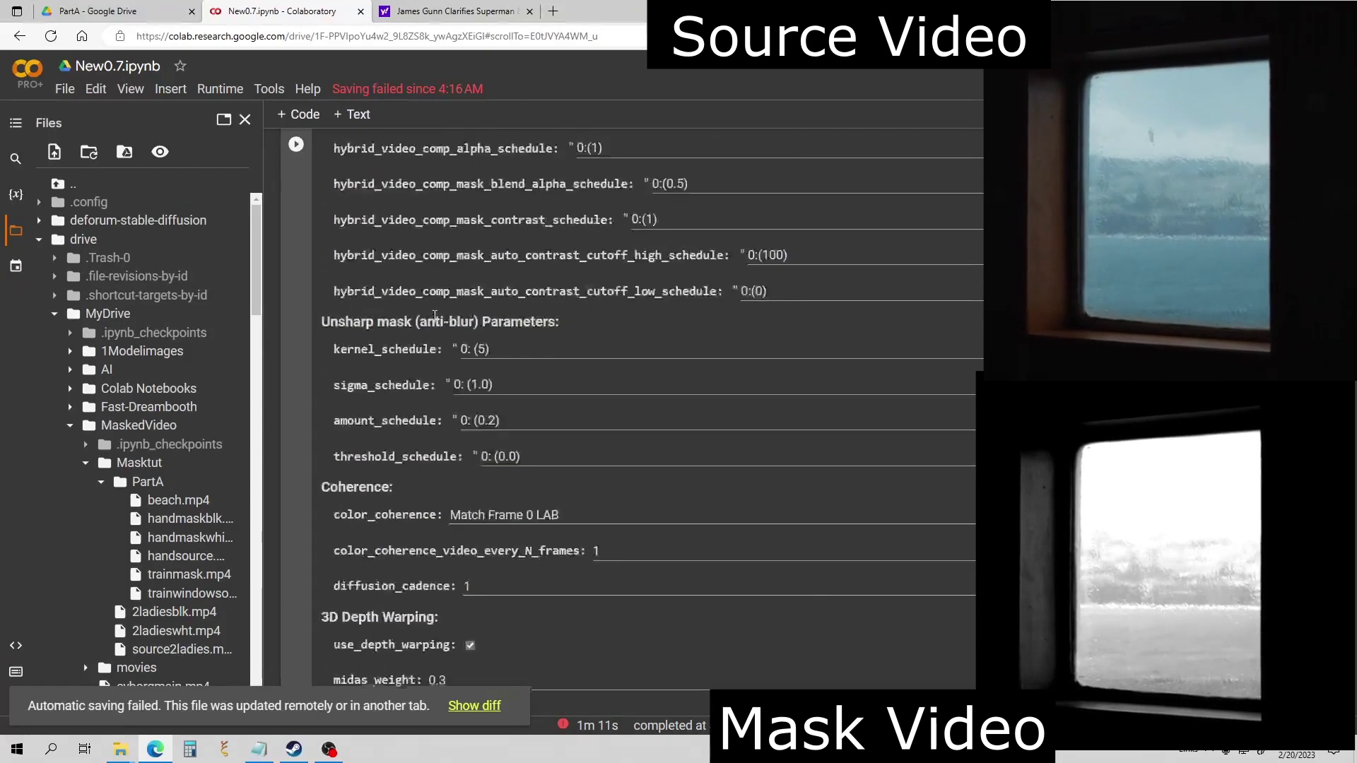
scroll(438, 319, up, 10)
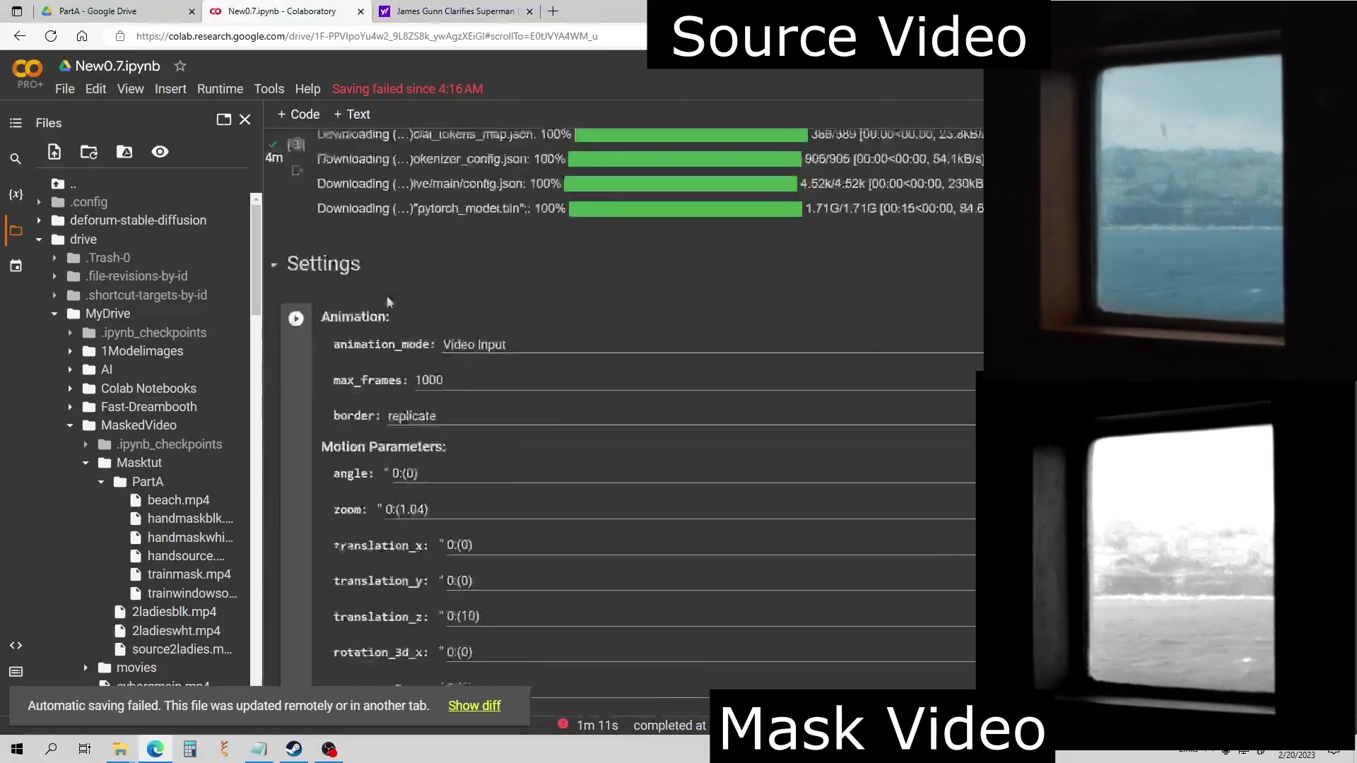
click(296, 305)
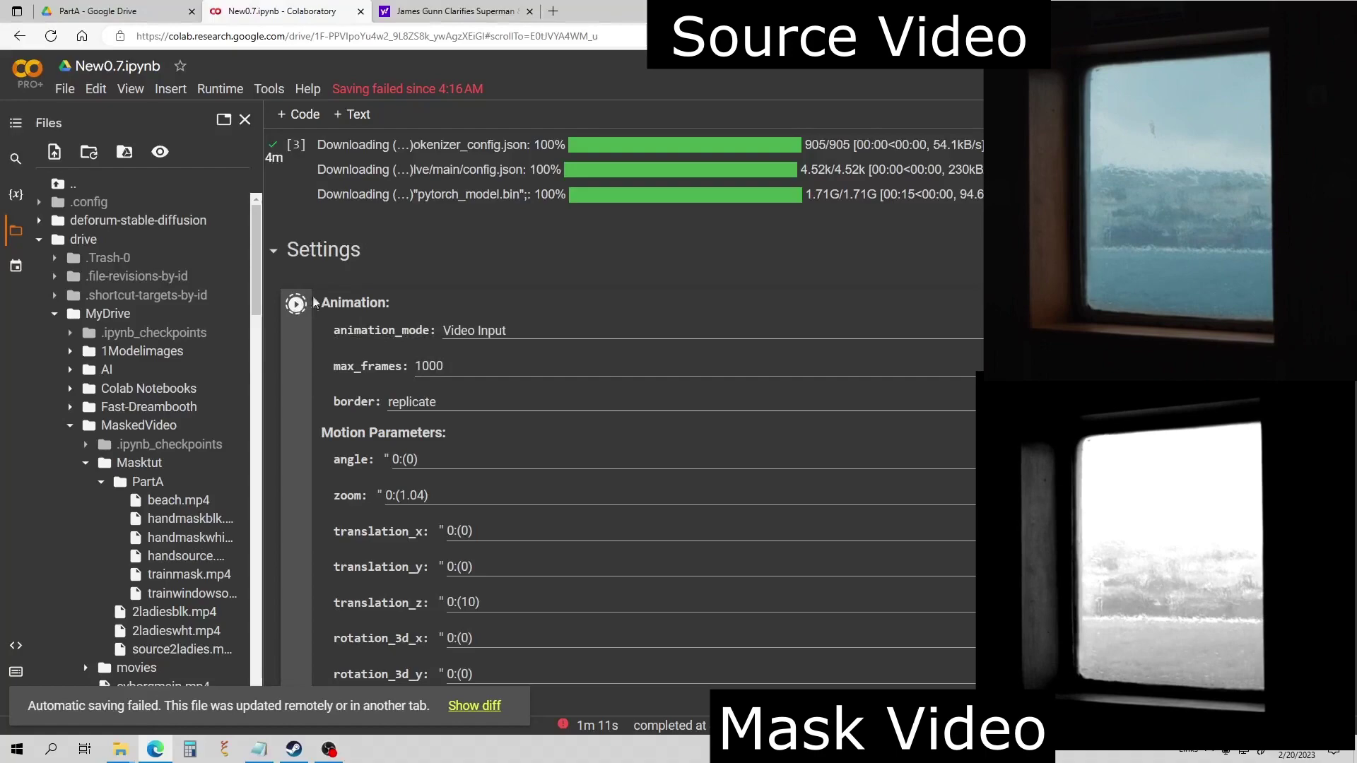
- Select the frame 0 animation prompt text in the prompts cell for replacement
scroll(558, 345, down, 15)
scroll(558, 345, down, 20)
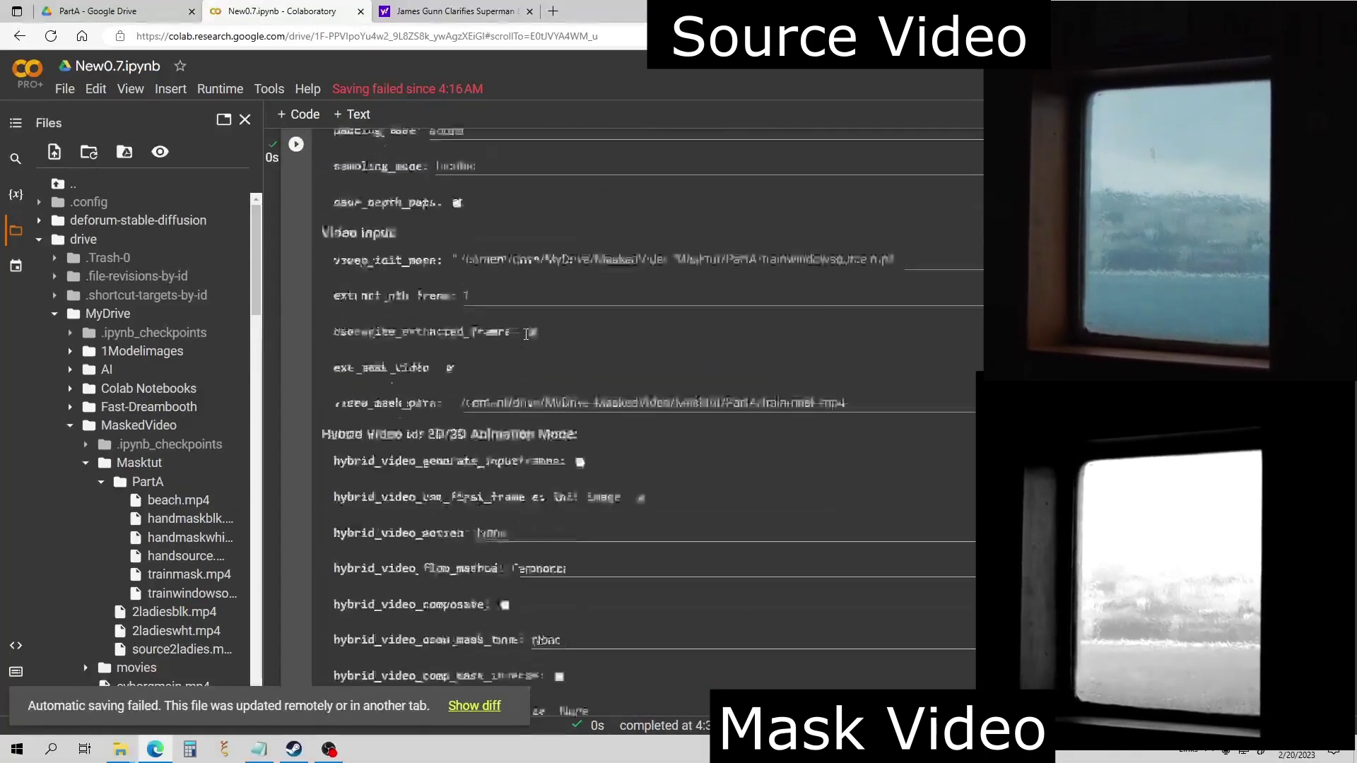
scroll(525, 340, down, 1)
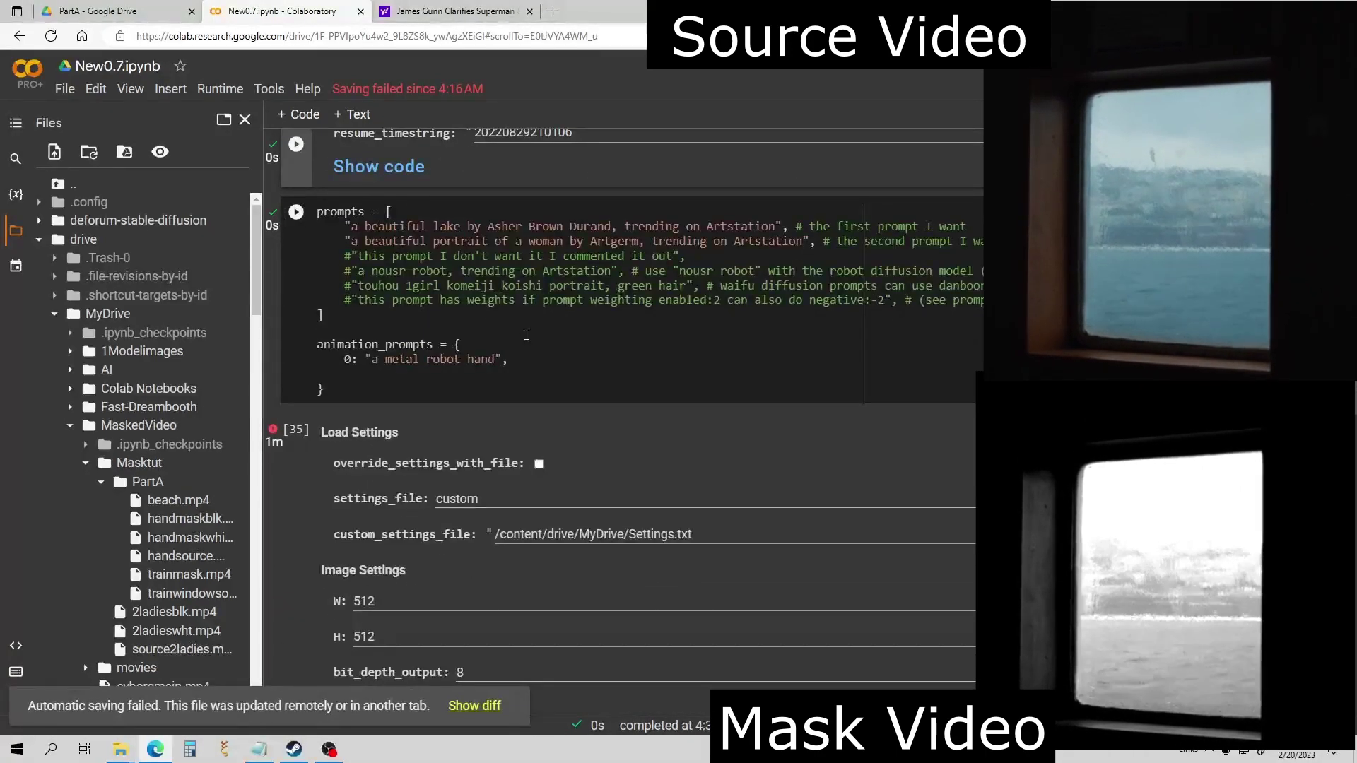
drag(374, 361, 422, 363)
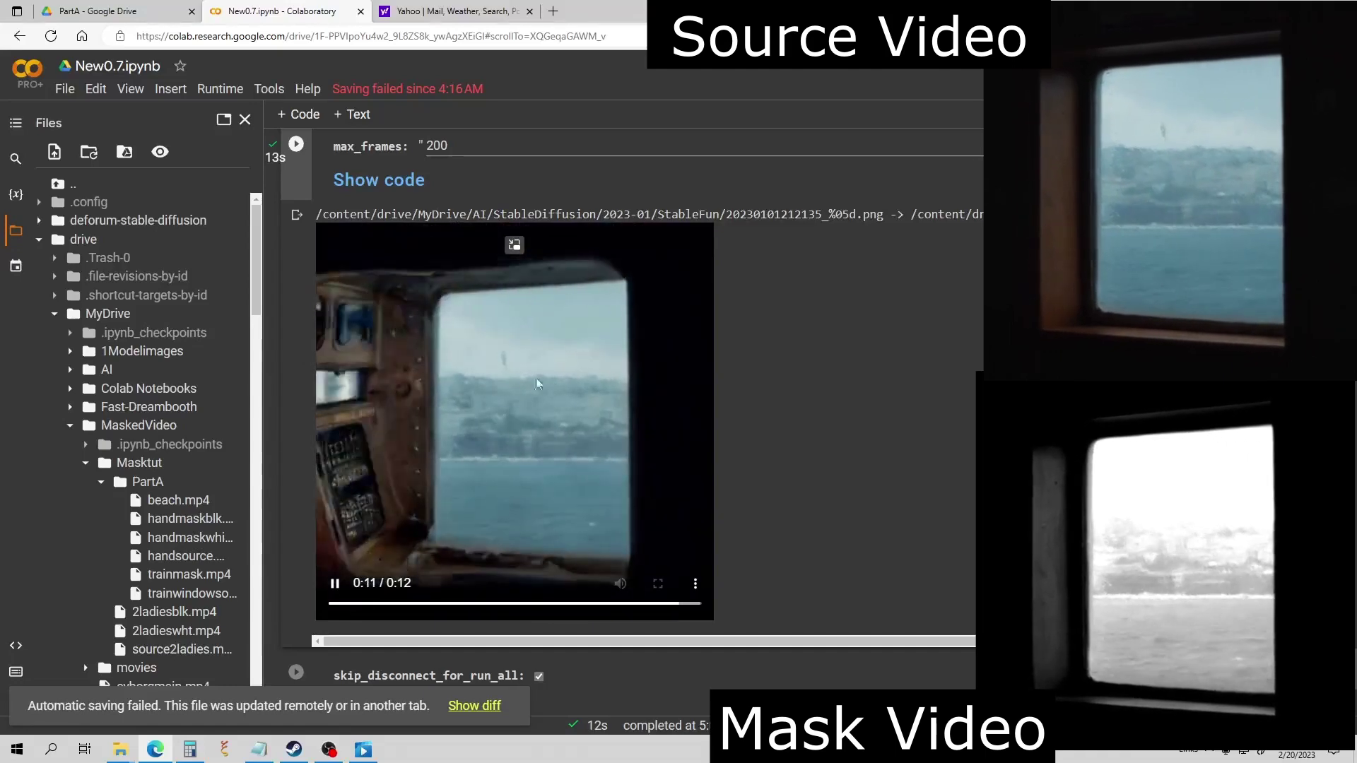
- Review the rendered train window video and replay it from near the beginning
scroll(579, 382, up, 1)
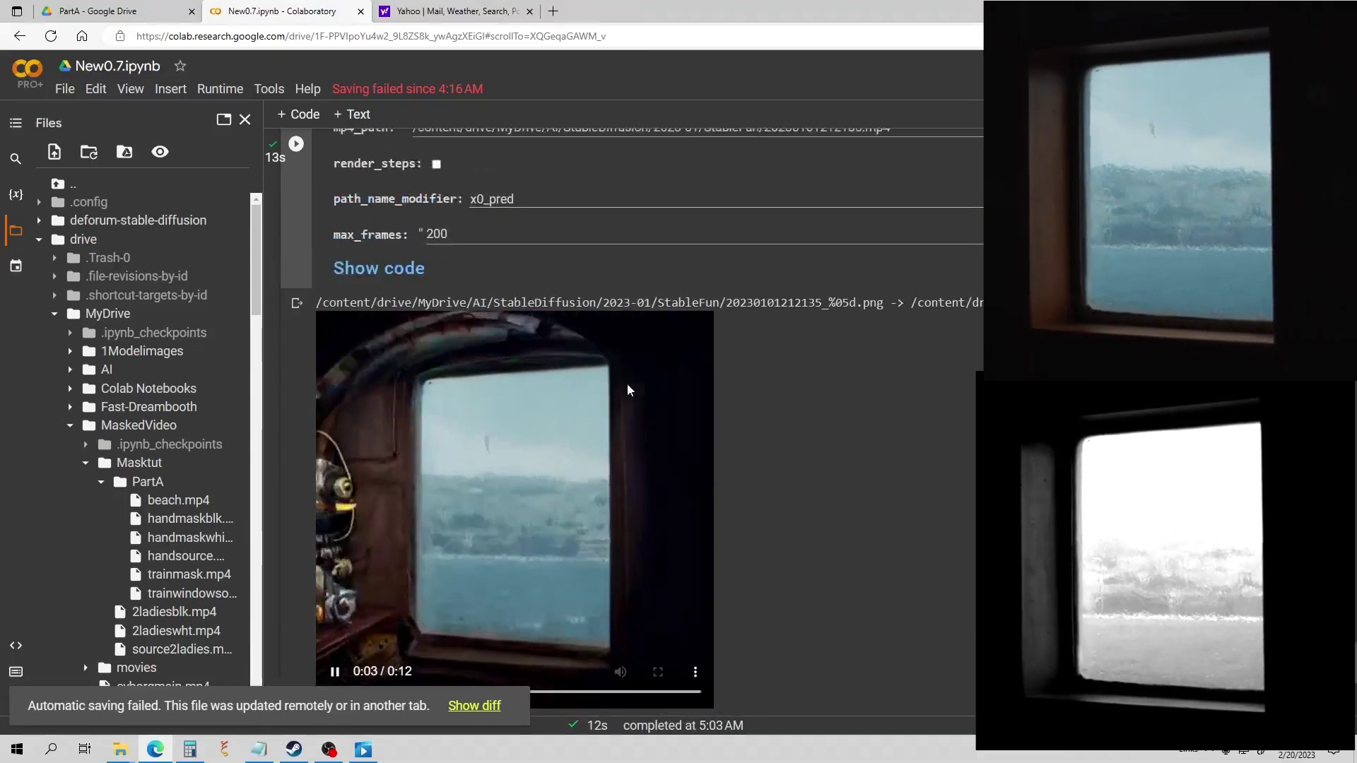
scroll(628, 389, down, 1)
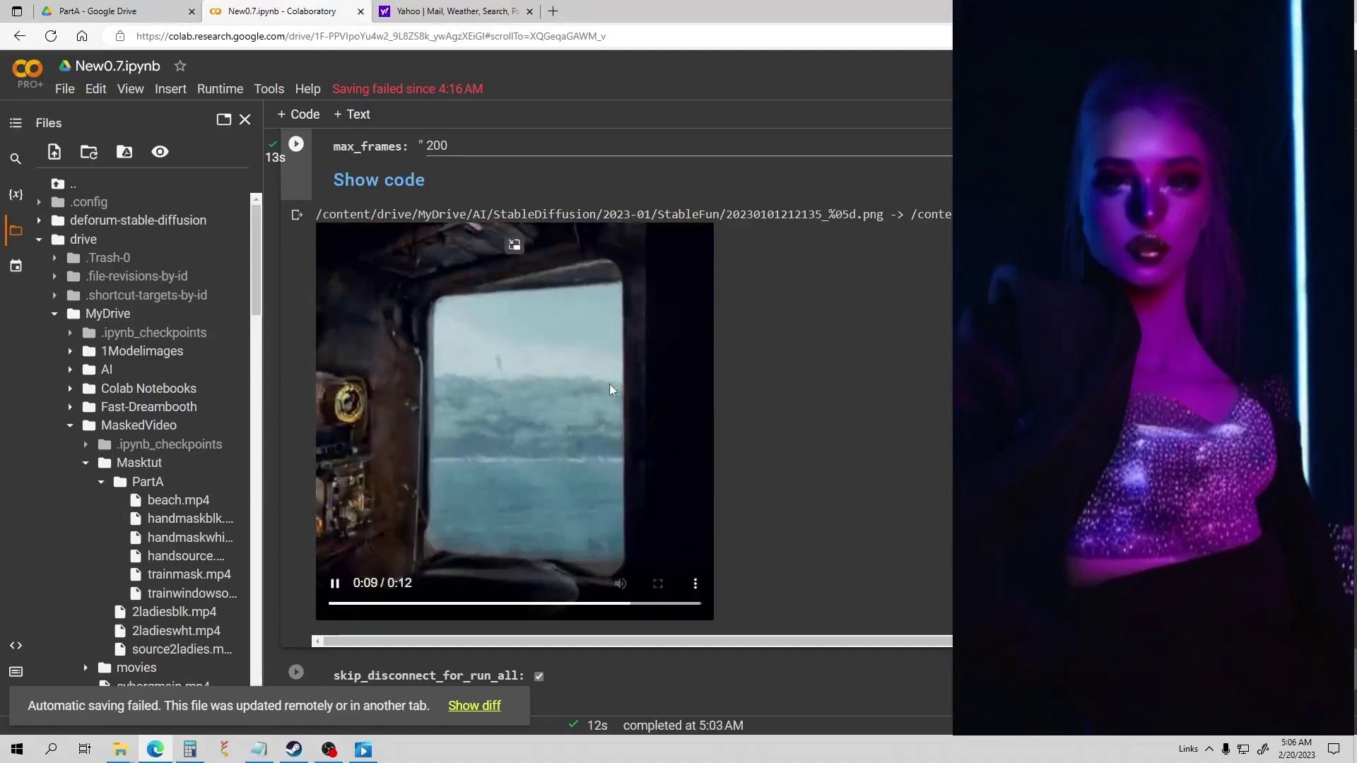
click(352, 603)
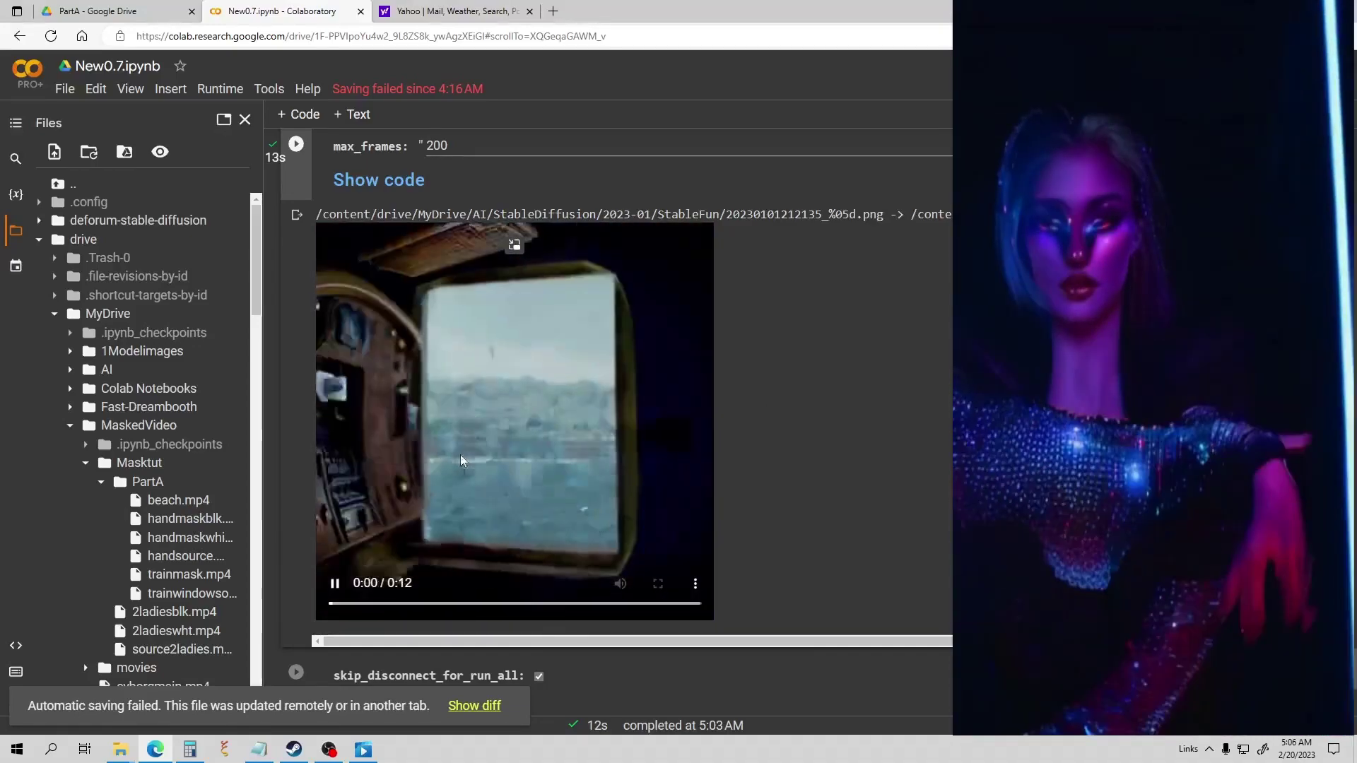